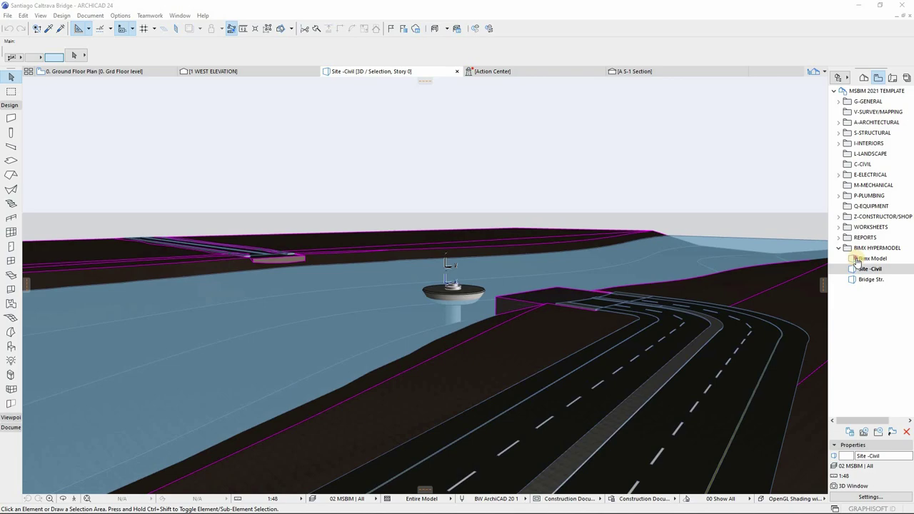
Check the Bimx Model and Site -Civil 3D views, and open the Bridge Str. 3D view
{"action": "double_click", "coordinate": [860, 258]}
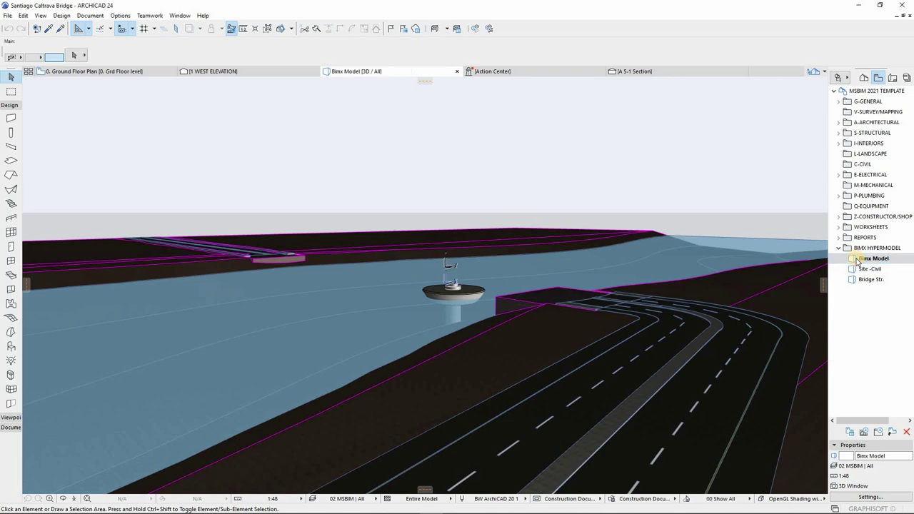
{"action": "double_click", "coordinate": [862, 269]}
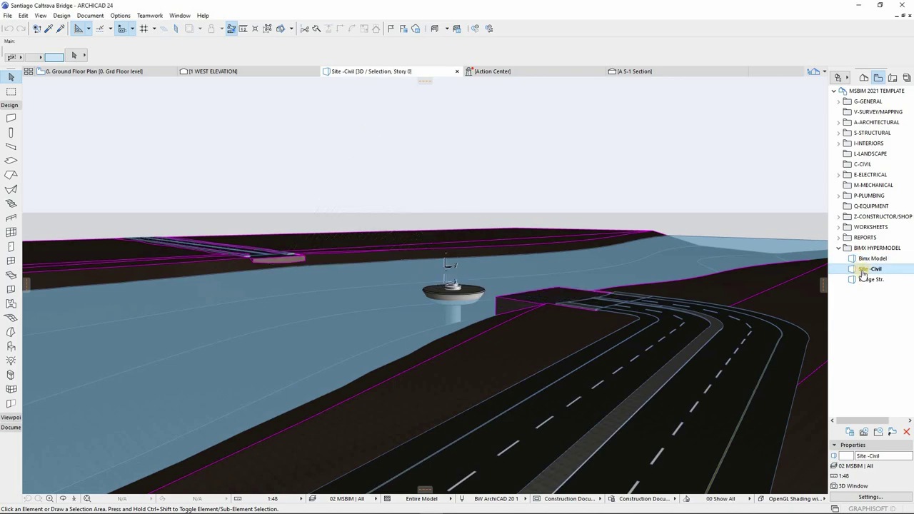
{"action": "left_click", "coordinate": [864, 280]}
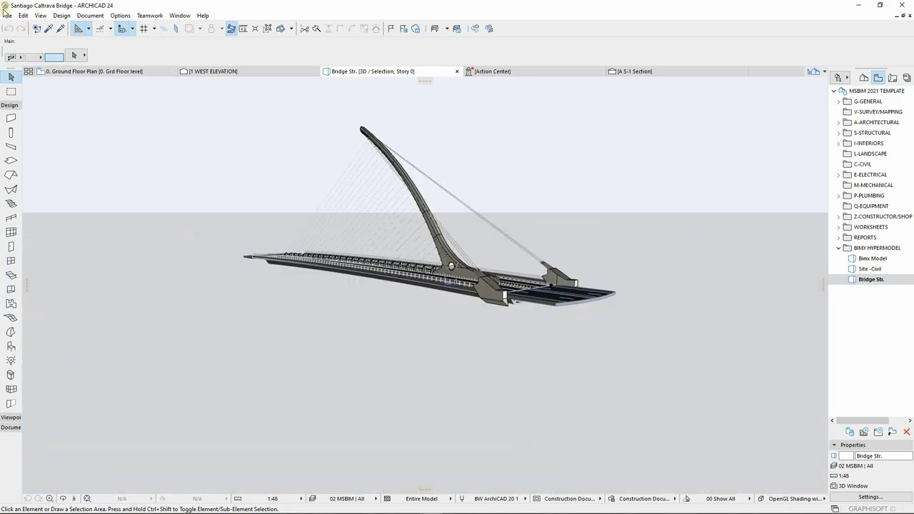
Export the bridge structure view to the Model Files folder as a Collada file named Bridge.dae
{"action": "left_click", "coordinate": [10, 16]}
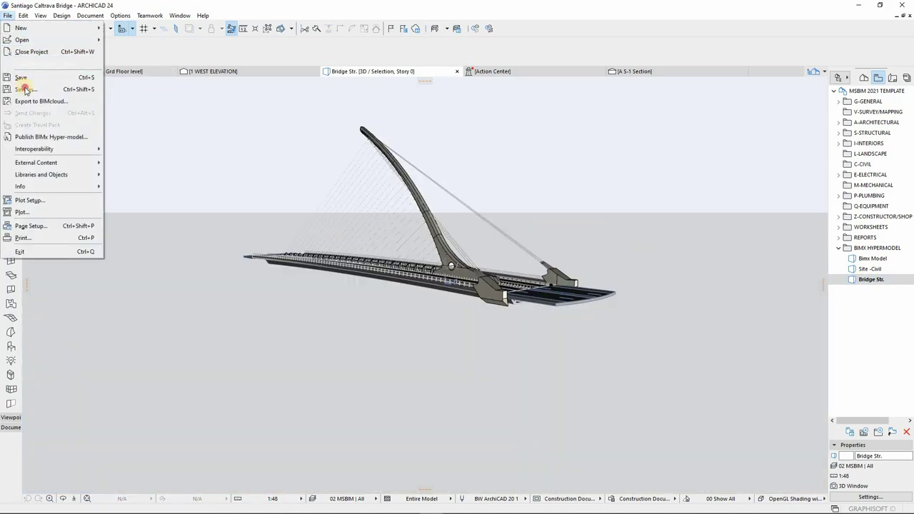
{"action": "left_click", "coordinate": [25, 88]}
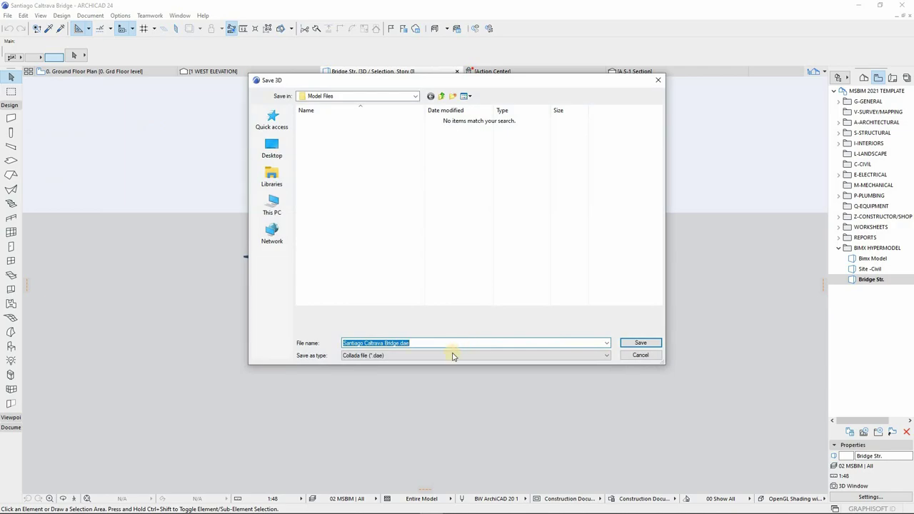
{"action": "left_click", "coordinate": [453, 356]}
{"action": "left_click", "coordinate": [406, 155]}
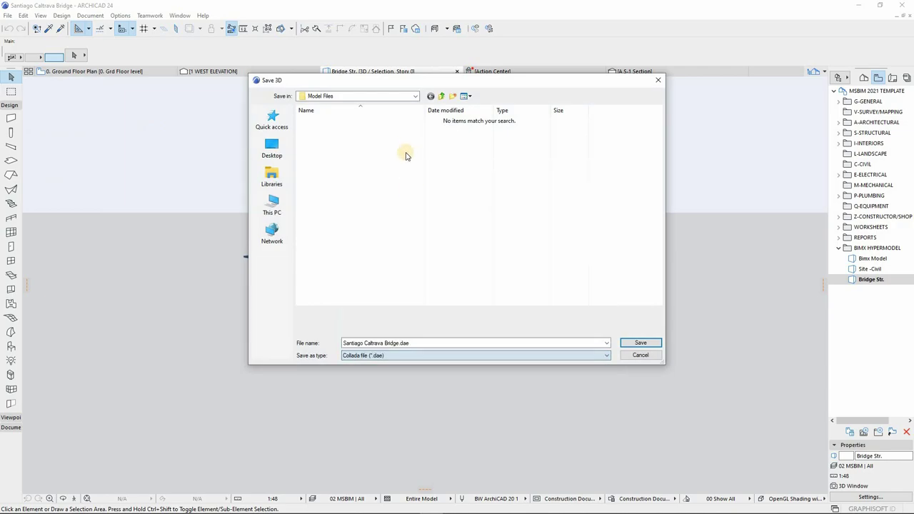
{"action": "left_click", "coordinate": [448, 343]}
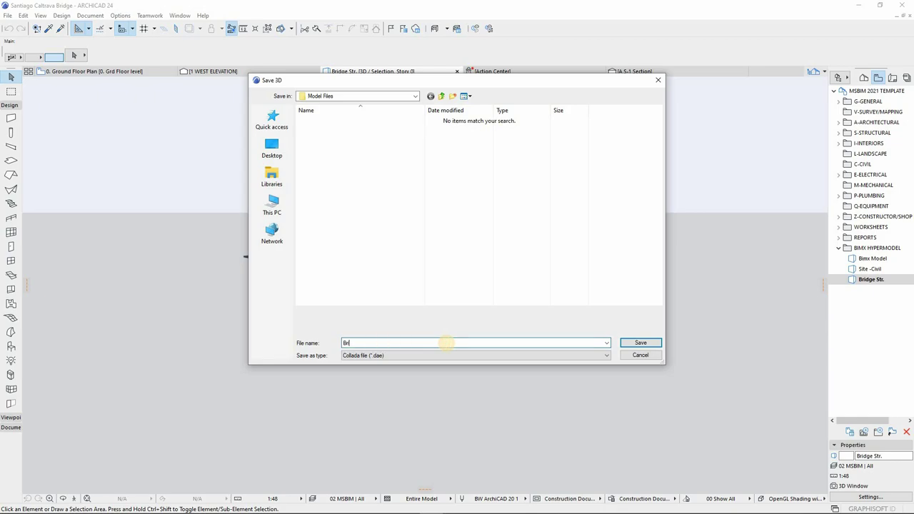
{"action": "left_click", "coordinate": [640, 343]}
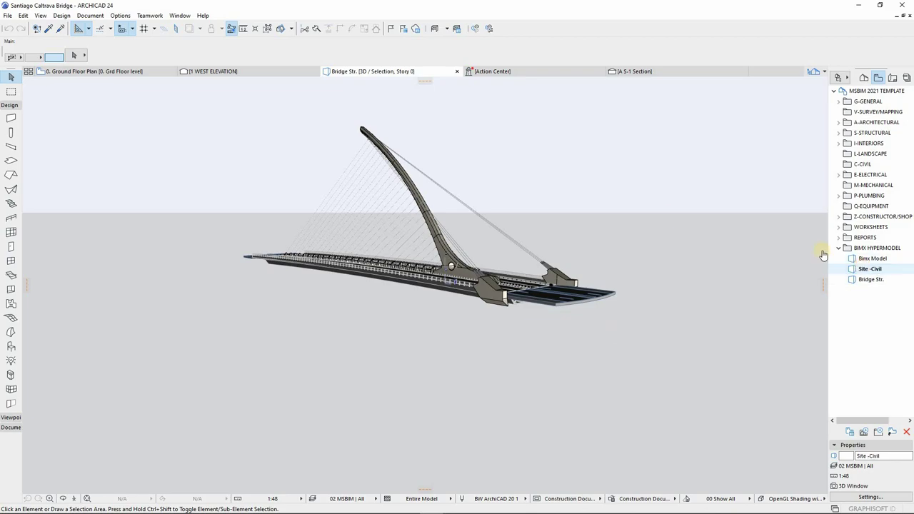
Open the Site -Civil 3D view and export it to Model Files as the Collada file Site-Civil.dae
{"action": "double_click", "coordinate": [865, 269]}
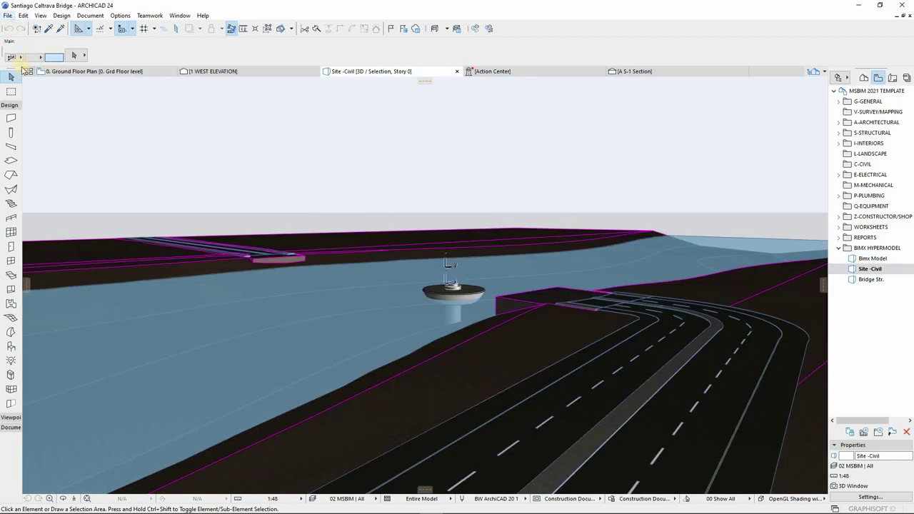
{"action": "left_click", "coordinate": [7, 15]}
{"action": "left_click", "coordinate": [28, 88]}
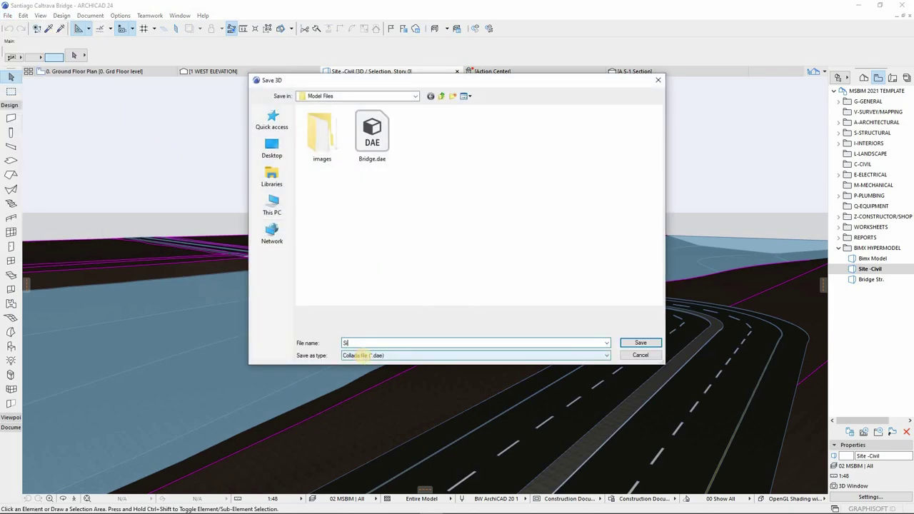
{"action": "left_click", "coordinate": [641, 343]}
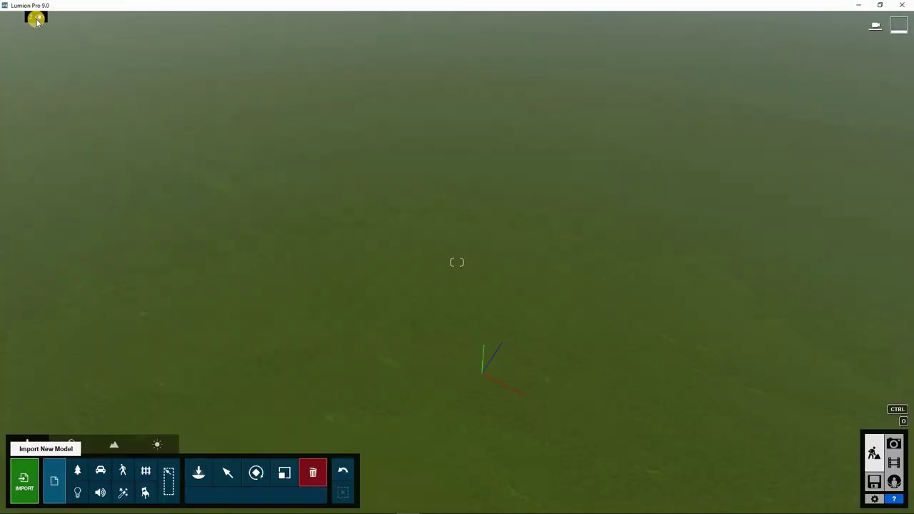
In Lumion, name layer 2 Site Civil and layer 3 Bridge Str
{"action": "mouse_move", "coordinate": [37, 20]}
{"action": "left_click", "coordinate": [31, 40]}
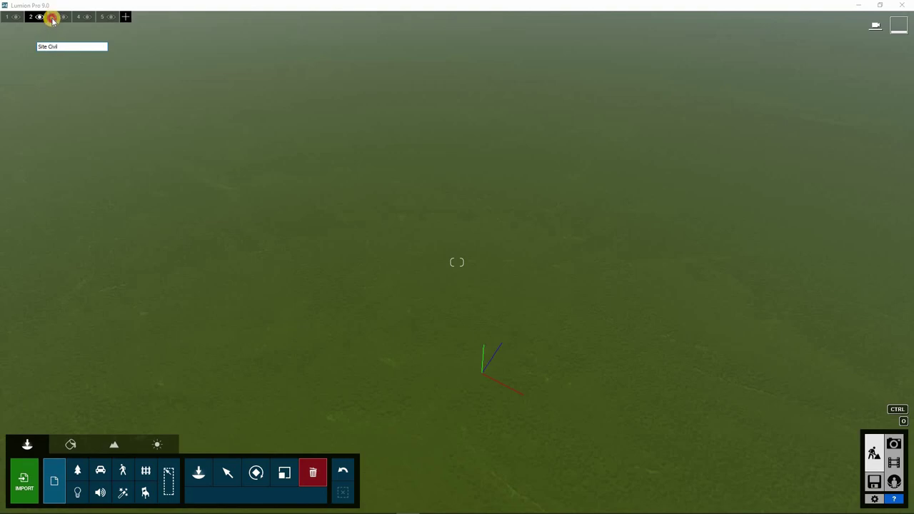
{"action": "left_click", "coordinate": [52, 20]}
{"action": "left_click", "coordinate": [45, 47]}
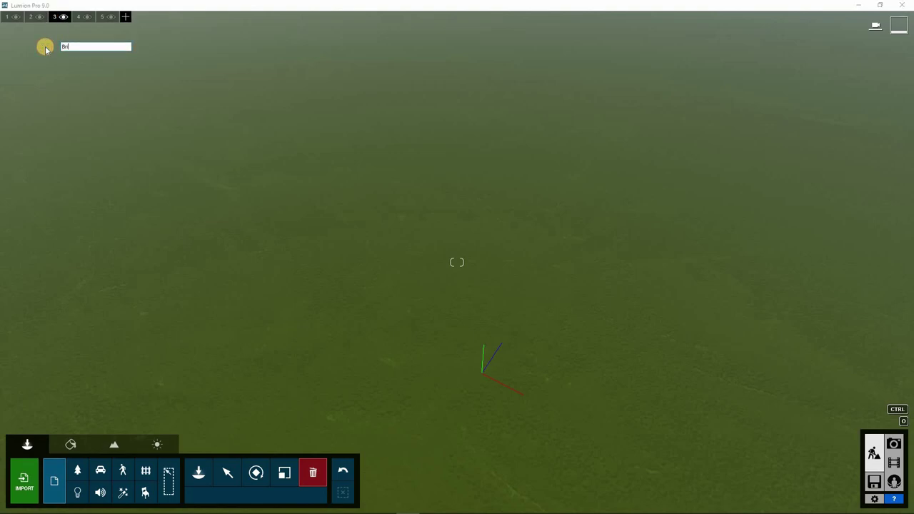
{"action": "type", "text": "Bridge Str."}
Name layer 4 Boom Gate Str and layer 5 Boom Gate bar
{"action": "left_click", "coordinate": [83, 17]}
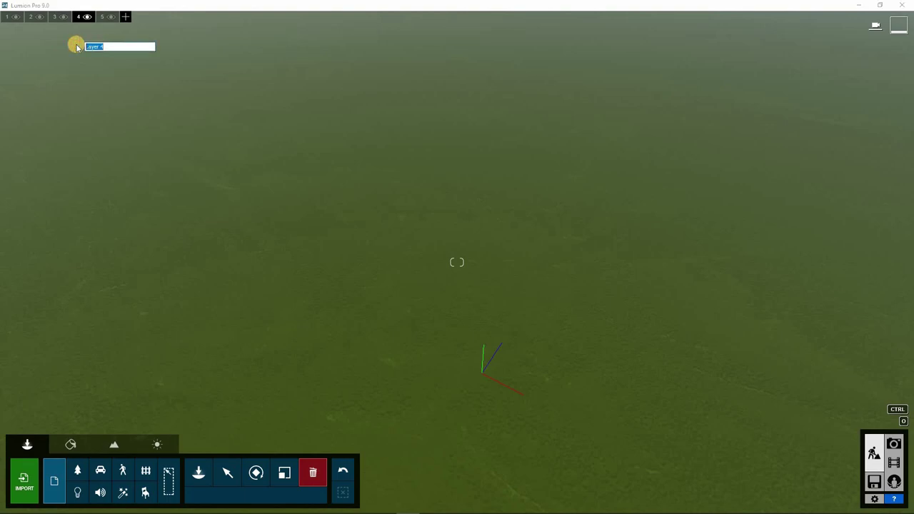
{"action": "type", "text": "Boom Gate Str"}
{"action": "left_click", "coordinate": [106, 17]}
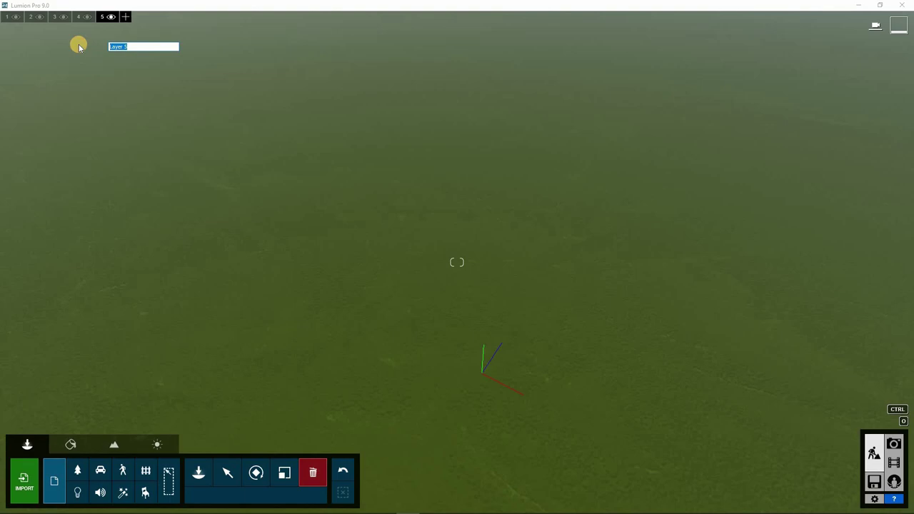
{"action": "key", "text": "BackSpace"}
{"action": "type", "text": "Boom Gate bar"}
Import Site-Civil.dae into the Site Civil layer and place the model at the scene origin
{"action": "left_click", "coordinate": [34, 16]}
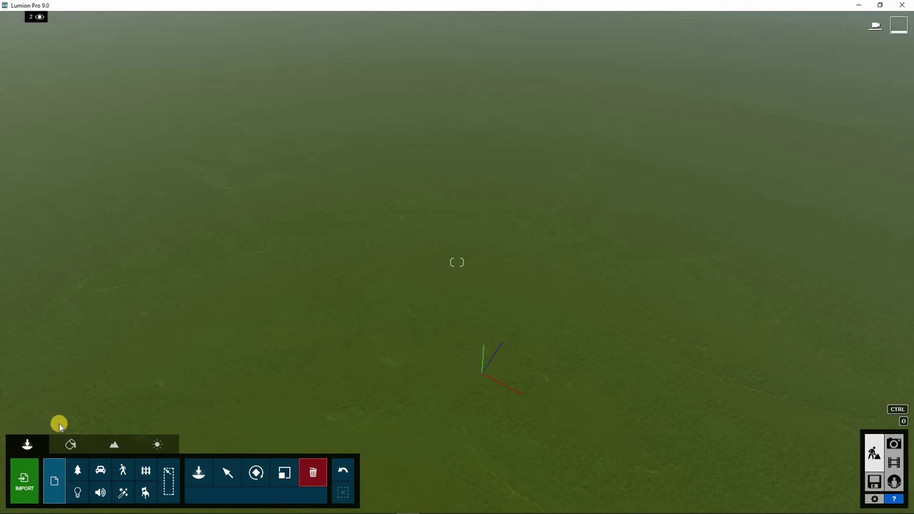
{"action": "left_click", "coordinate": [20, 474]}
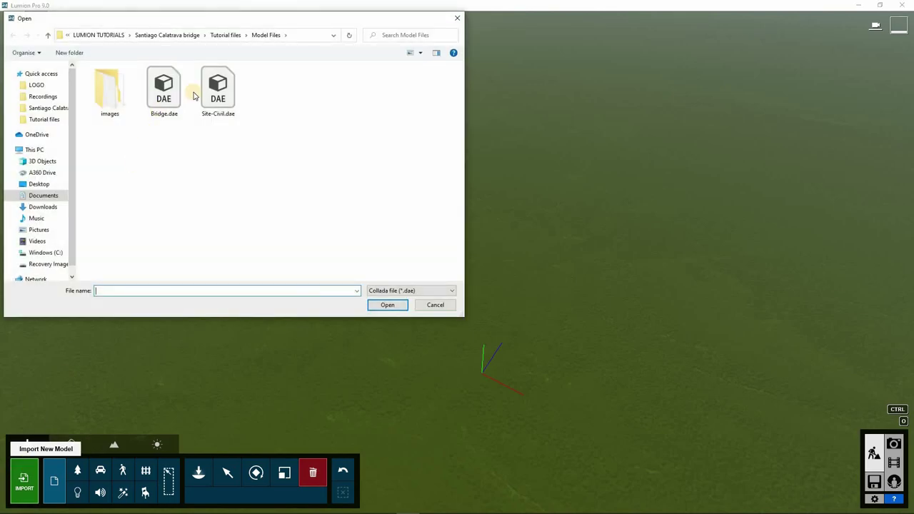
{"action": "left_click", "coordinate": [208, 92]}
{"action": "left_click", "coordinate": [386, 305]}
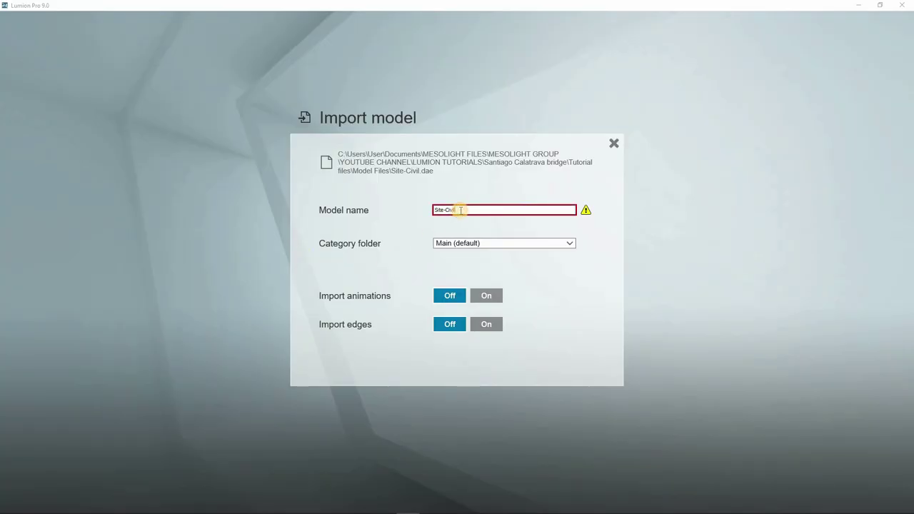
{"action": "left_click", "coordinate": [596, 360]}
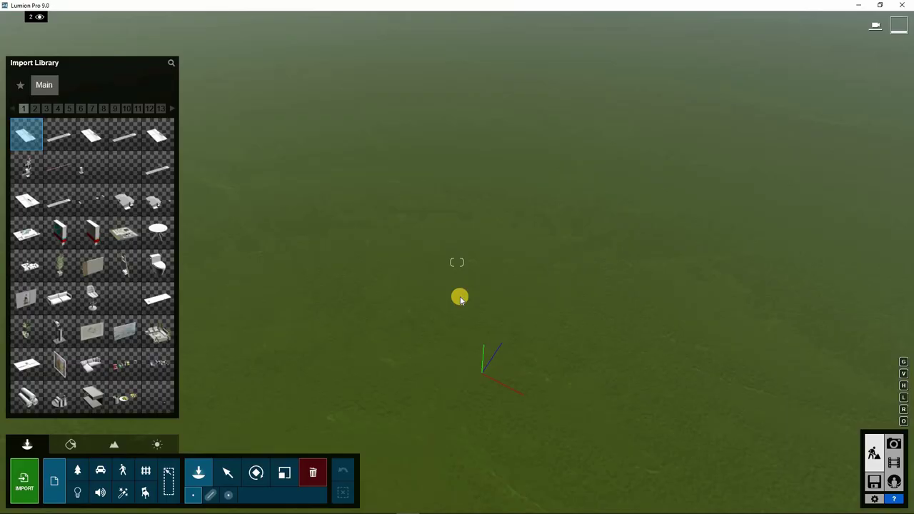
{"action": "left_click", "coordinate": [477, 370]}
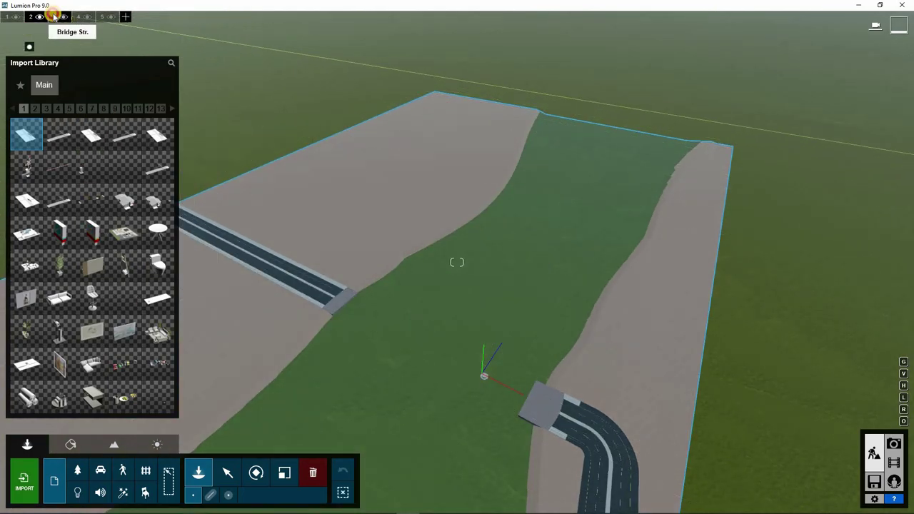
Import Bridge.dae into the Bridge Str. layer under the model name Bridgeq and place it near the scene origin
{"action": "left_click", "coordinate": [53, 15]}
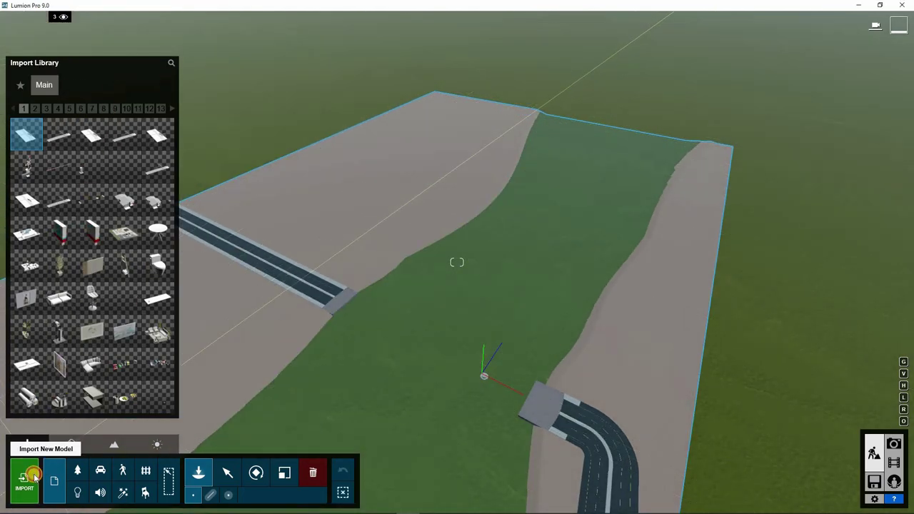
{"action": "left_click", "coordinate": [27, 477]}
{"action": "left_click", "coordinate": [164, 89]}
{"action": "left_click", "coordinate": [387, 305]}
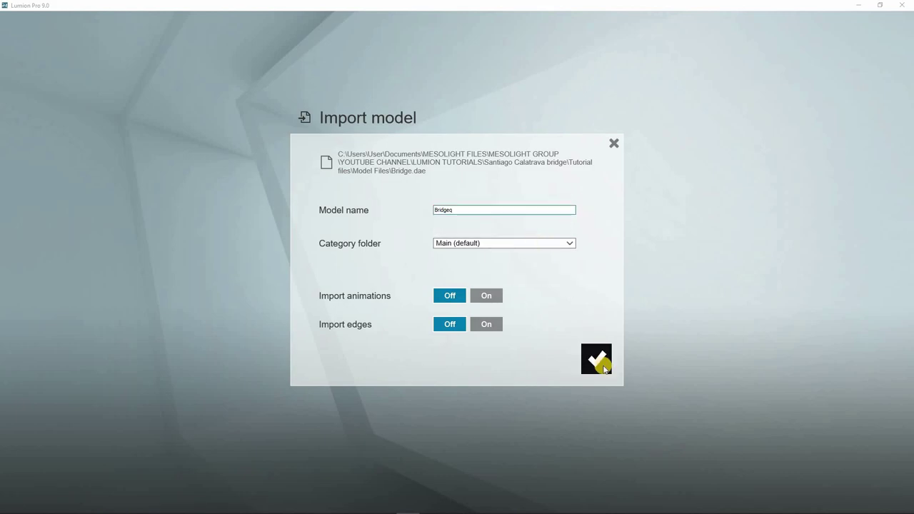
{"action": "left_click", "coordinate": [599, 360]}
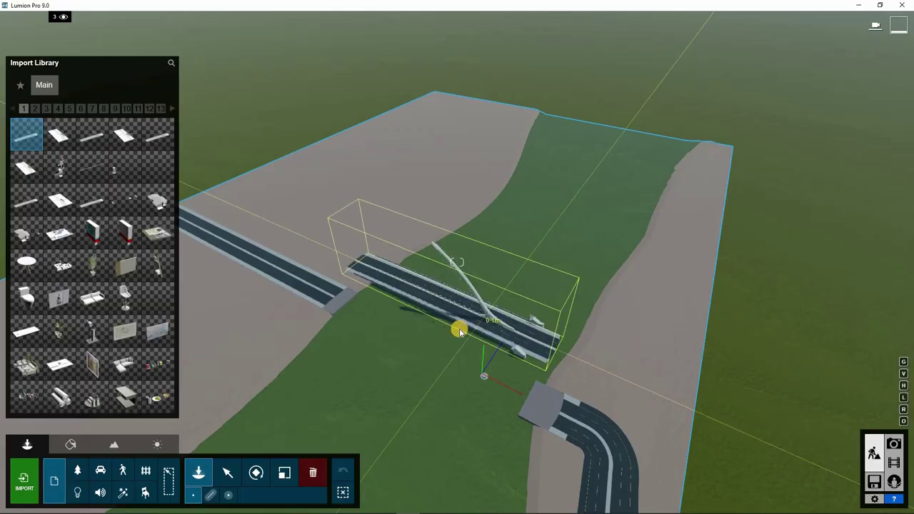
{"action": "left_click", "coordinate": [209, 446]}
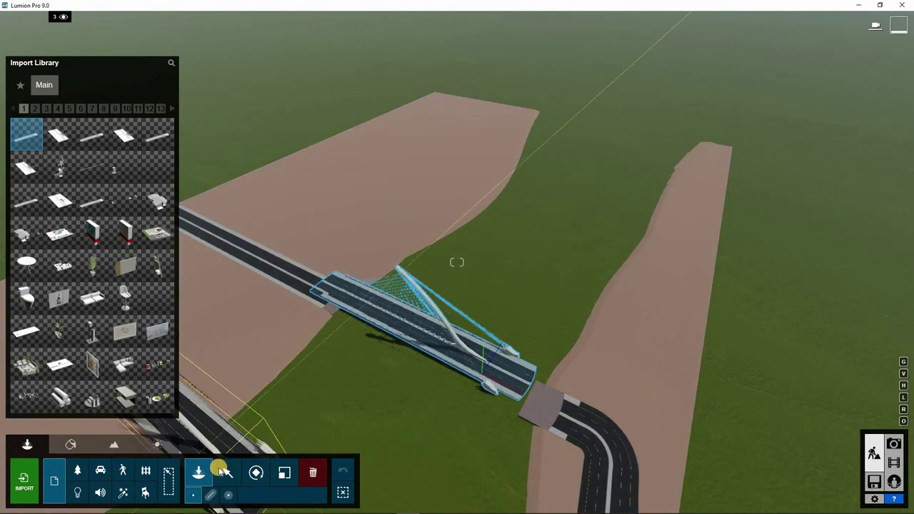
Select the site and bridge models together and align their positions so the bridge meets both roads
{"action": "left_click", "coordinate": [224, 472]}
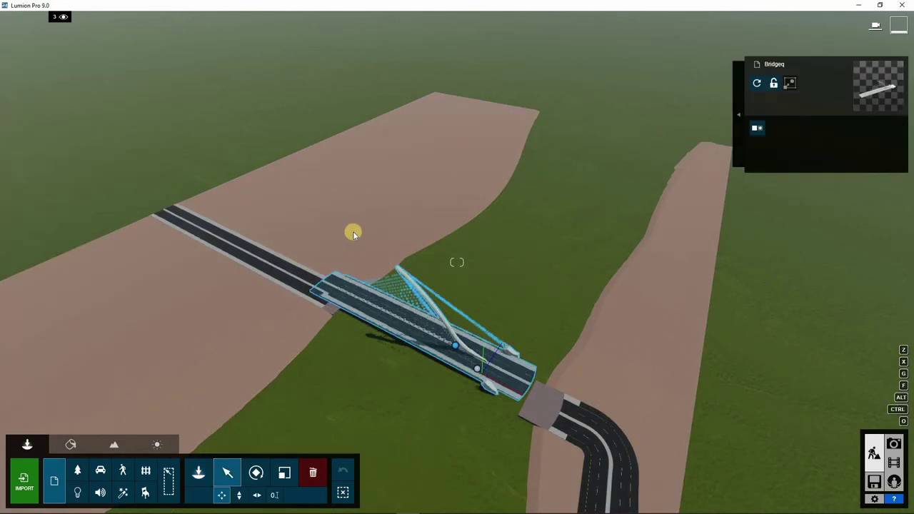
{"action": "left_click_drag", "start_coordinate": [349, 228], "coordinate": [549, 457], "text": "ctrl"}
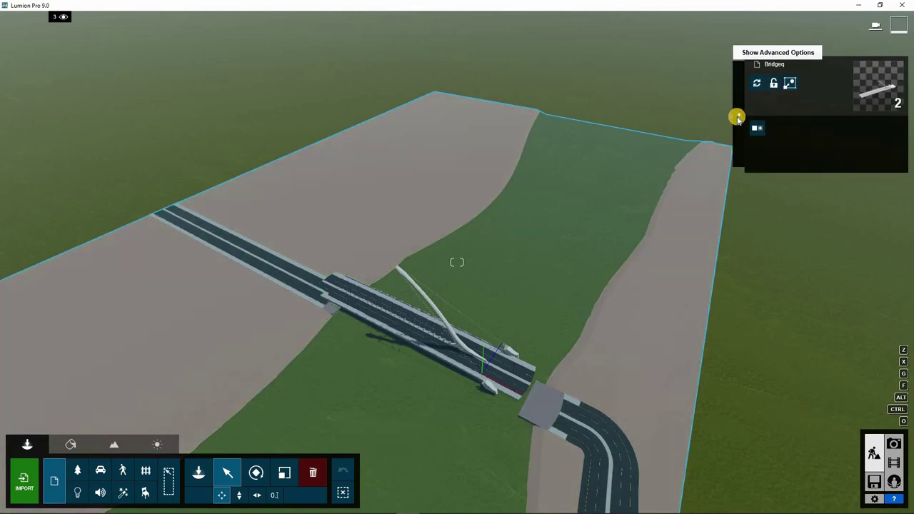
{"action": "left_click", "coordinate": [737, 118]}
{"action": "left_click", "coordinate": [693, 137]}
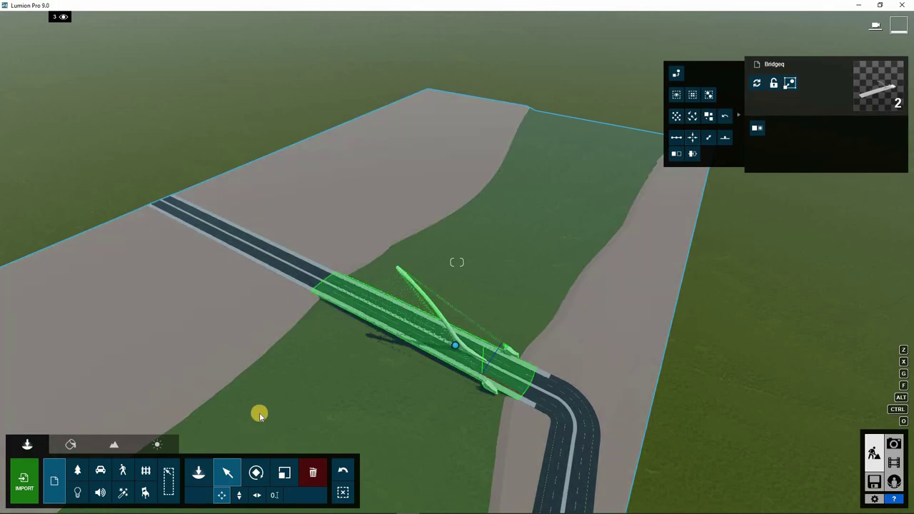
Try rotating the aligned site and bridge models together, and undo the rotation
{"action": "left_click", "coordinate": [256, 473]}
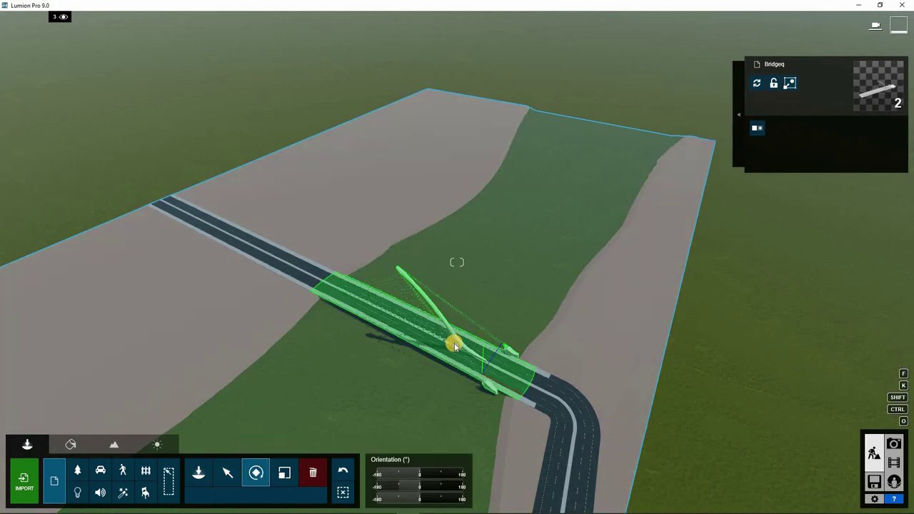
{"action": "left_click_drag", "start_coordinate": [450, 349], "coordinate": [339, 487]}
{"action": "left_click", "coordinate": [343, 472]}
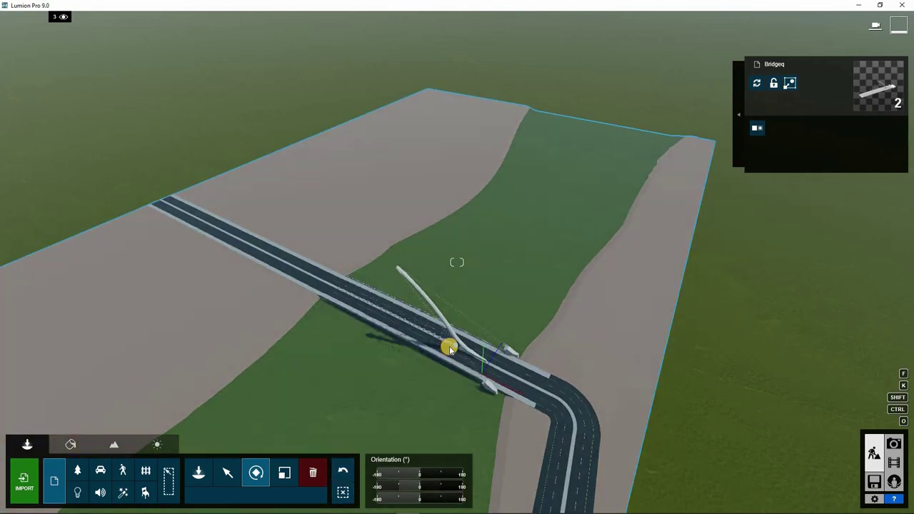
{"action": "left_click", "coordinate": [343, 492]}
{"action": "left_click_drag", "start_coordinate": [454, 349], "coordinate": [511, 450]}
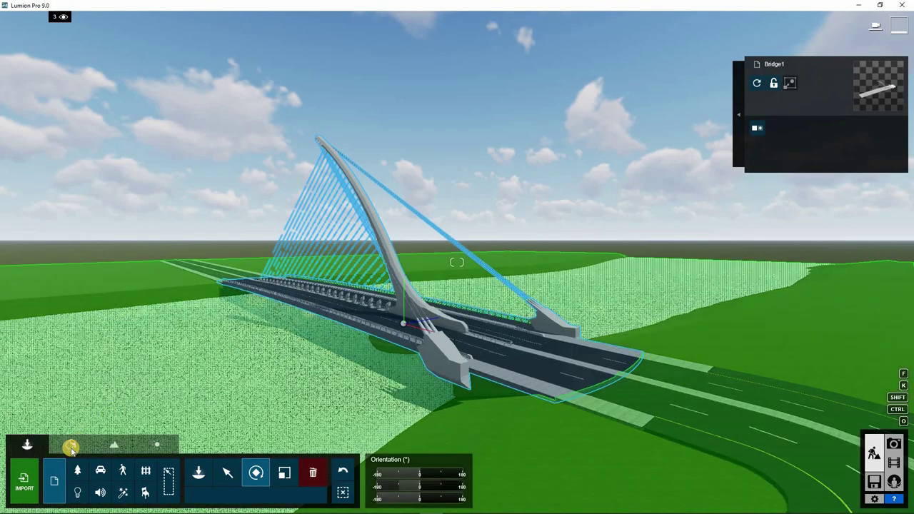
Apply the Blue Ocean water material from the Nature library to the site's river surface and adjust its foam amount
{"action": "left_click", "coordinate": [69, 445]}
{"action": "left_click", "coordinate": [286, 365]}
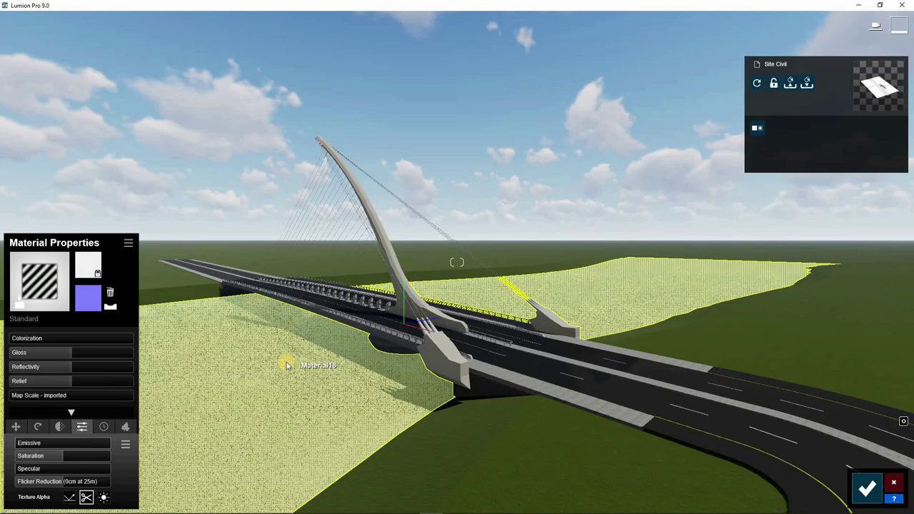
{"action": "left_click", "coordinate": [40, 281]}
{"action": "left_click", "coordinate": [102, 189]}
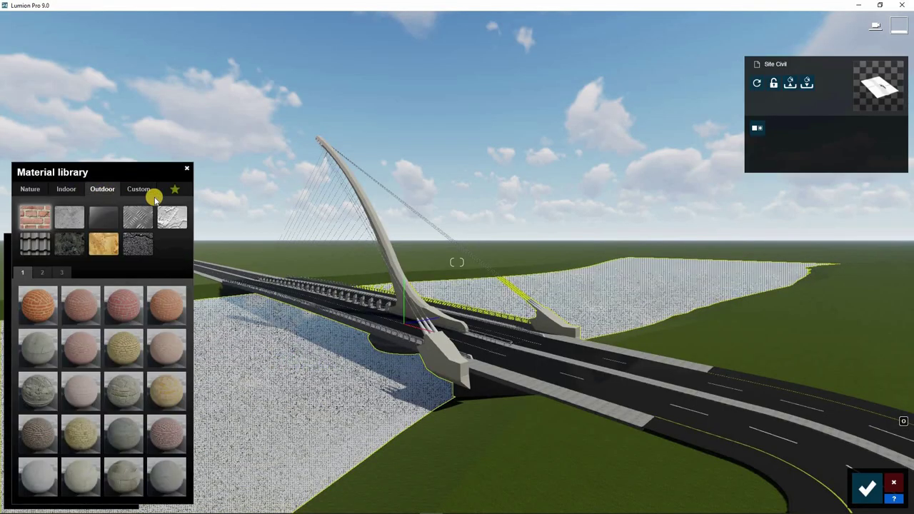
{"action": "left_click", "coordinate": [36, 192]}
{"action": "left_click", "coordinate": [172, 216]}
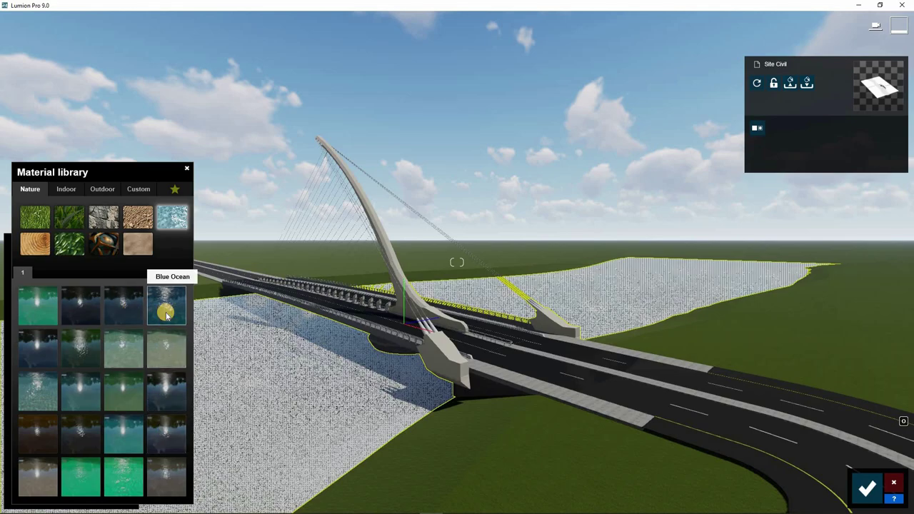
{"action": "left_click", "coordinate": [166, 314]}
{"action": "left_click_drag", "start_coordinate": [122, 474], "coordinate": [100, 482]}
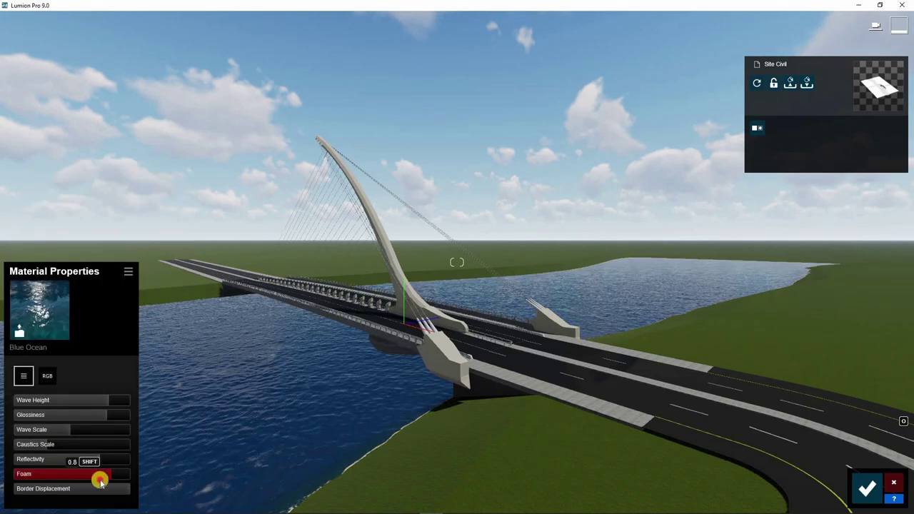
{"action": "key", "text": "w"}
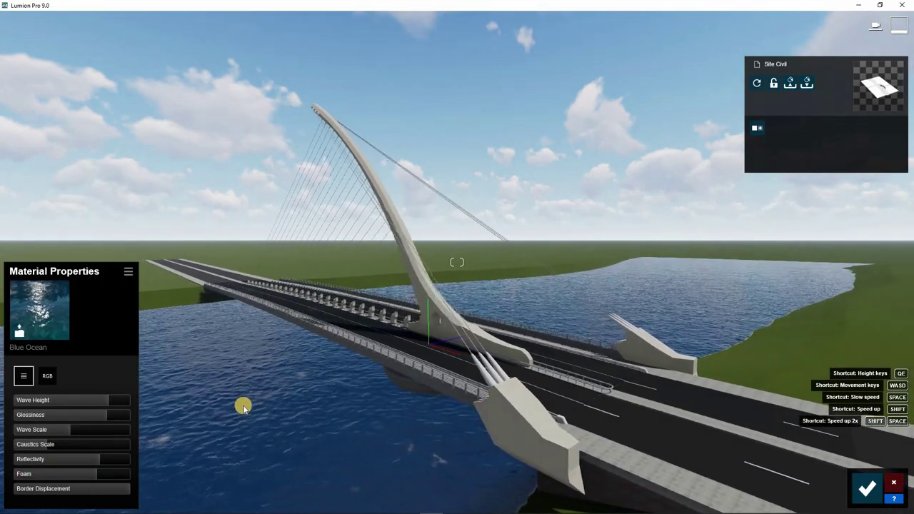
Lower the river water's foam, set its wave scale to about 18.4, and raise its wave height to 0.9
{"action": "left_click_drag", "start_coordinate": [93, 474], "coordinate": [76, 474]}
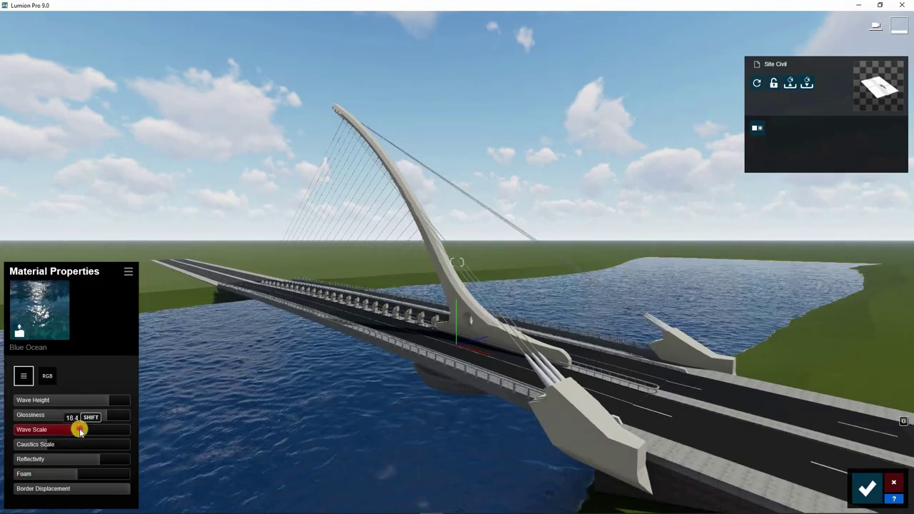
{"action": "left_click_drag", "start_coordinate": [110, 401], "coordinate": [121, 400]}
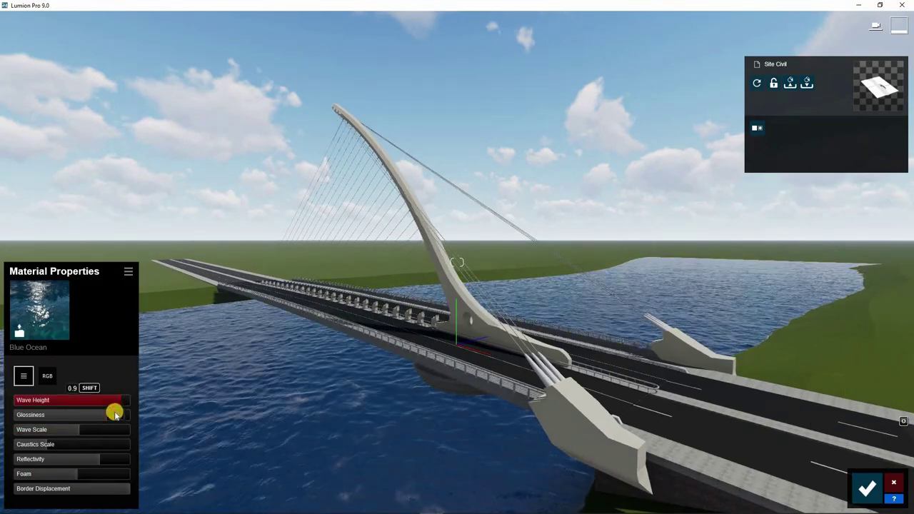
{"action": "key", "text": "s"}
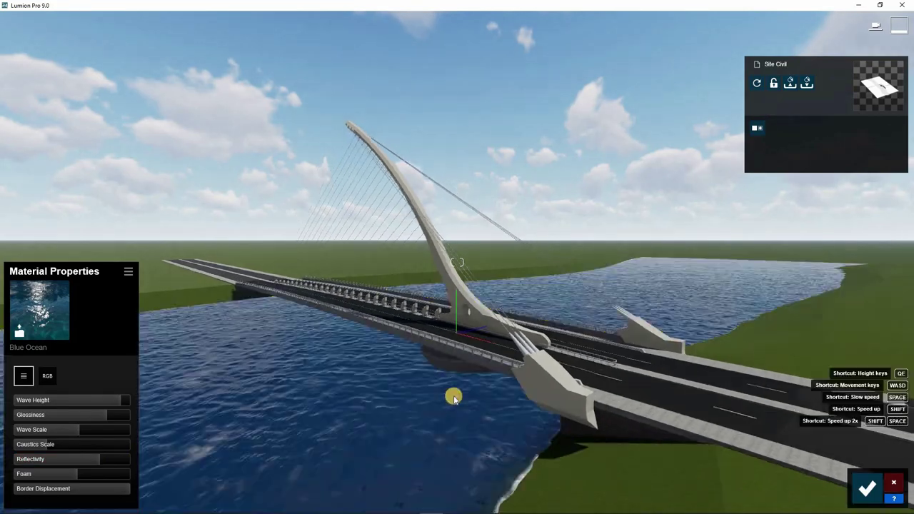
{"action": "key", "text": "d"}
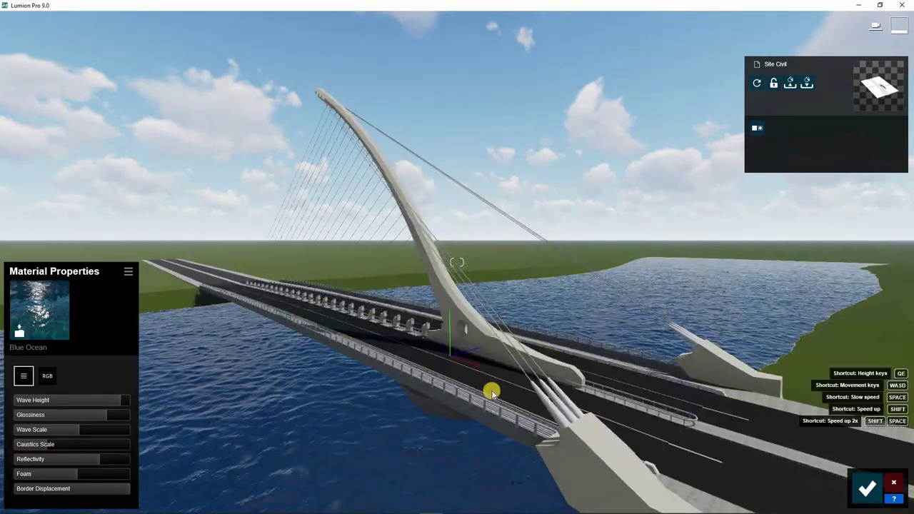
Apply the Polii CityStreet AsphaltGeneric Clean material from the Outdoor asphalt library to the bridge's road surface
{"action": "left_click", "coordinate": [488, 436]}
{"action": "left_click", "coordinate": [49, 272]}
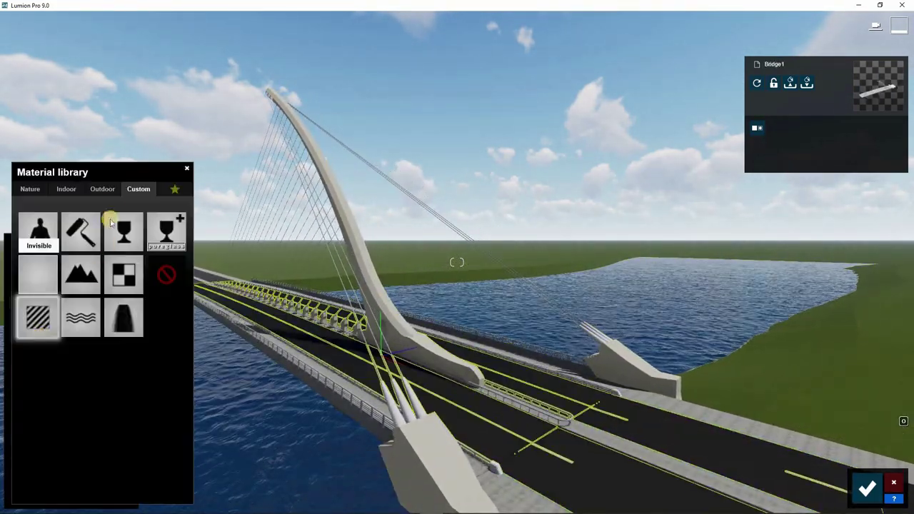
{"action": "left_click", "coordinate": [102, 189]}
{"action": "left_click", "coordinate": [40, 272]}
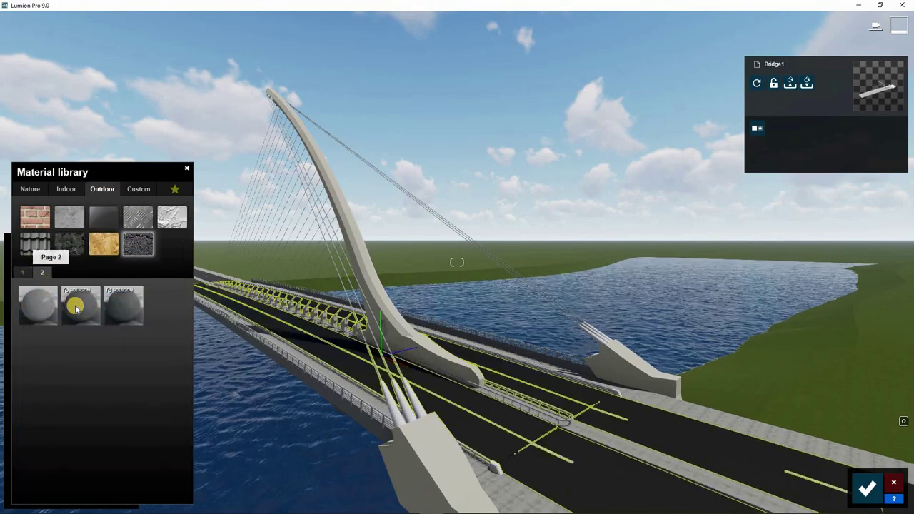
{"action": "key", "text": "w"}
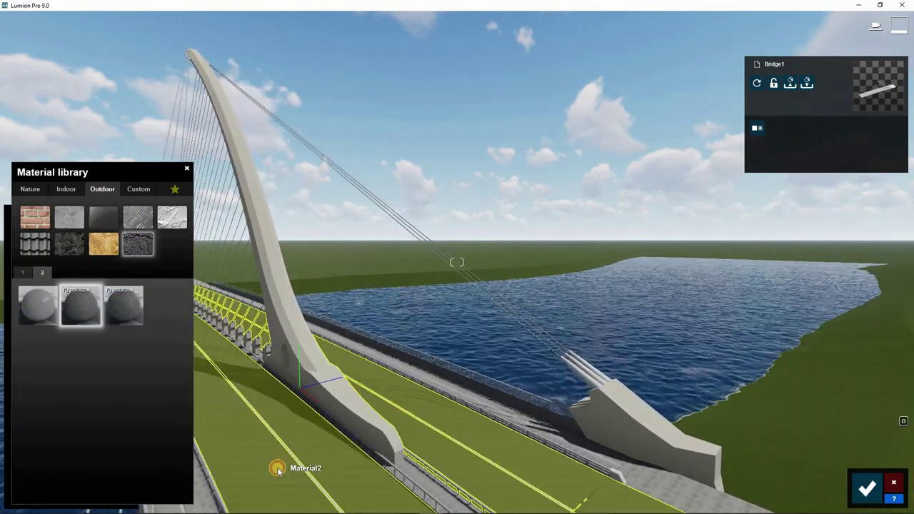
{"action": "left_click", "coordinate": [278, 468]}
Add stone weathering to the bridge's asphalt and check the road surface from several viewpoints
{"action": "left_click", "coordinate": [85, 427]}
{"action": "key", "text": "w"}
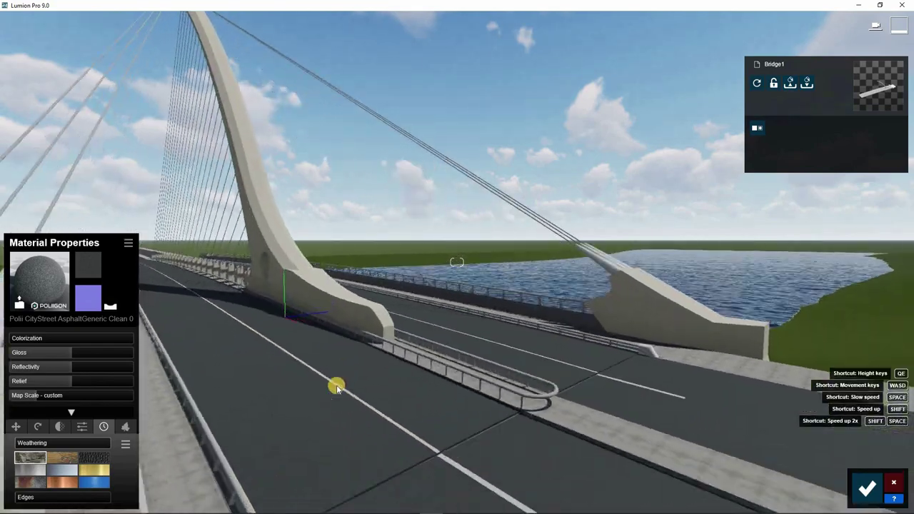
{"action": "key", "text": "a"}
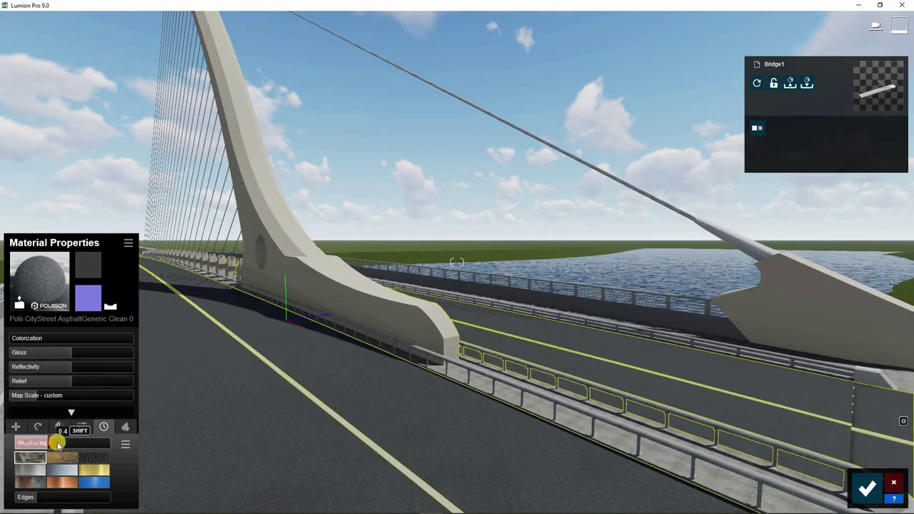
{"action": "key", "text": "w"}
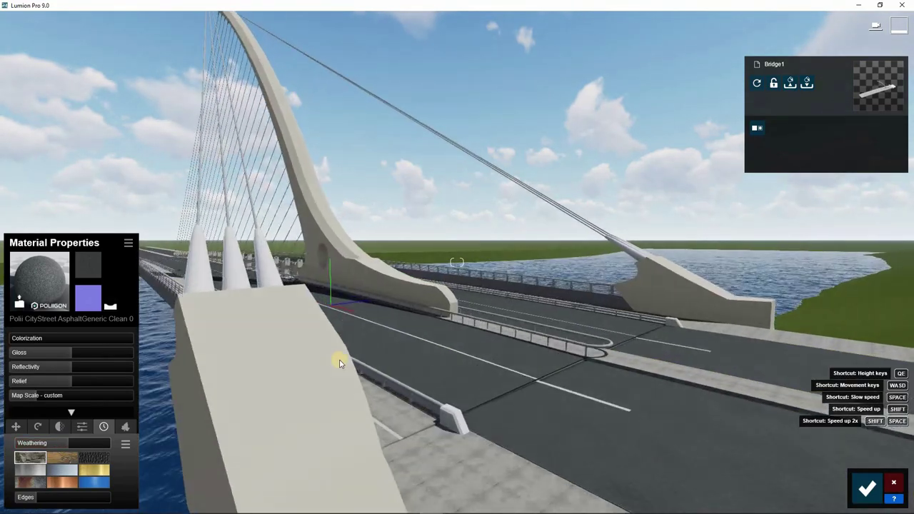
{"action": "key", "text": "s"}
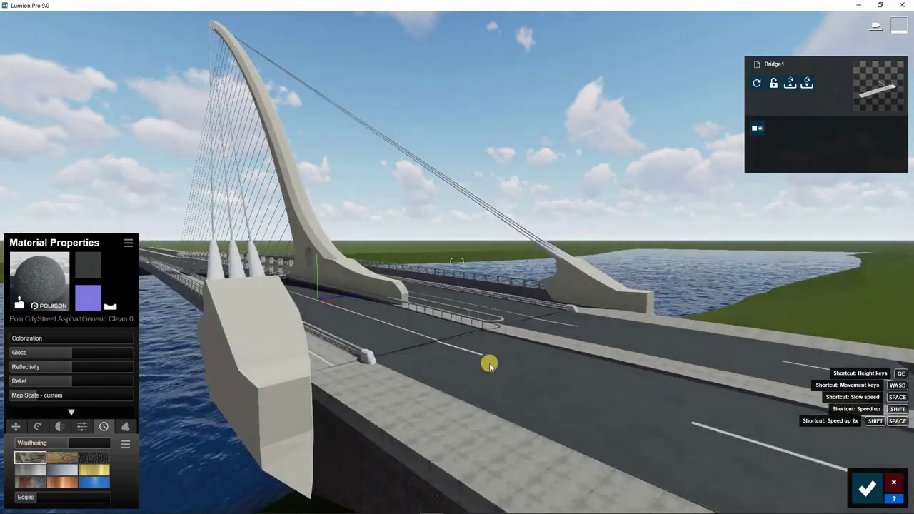
{"action": "key", "text": "w"}
Apply Linoleum 019 from the Indoor plastics library to the bridge's lane lines, colorize it white, and add stone weathering
{"action": "left_click", "coordinate": [451, 389]}
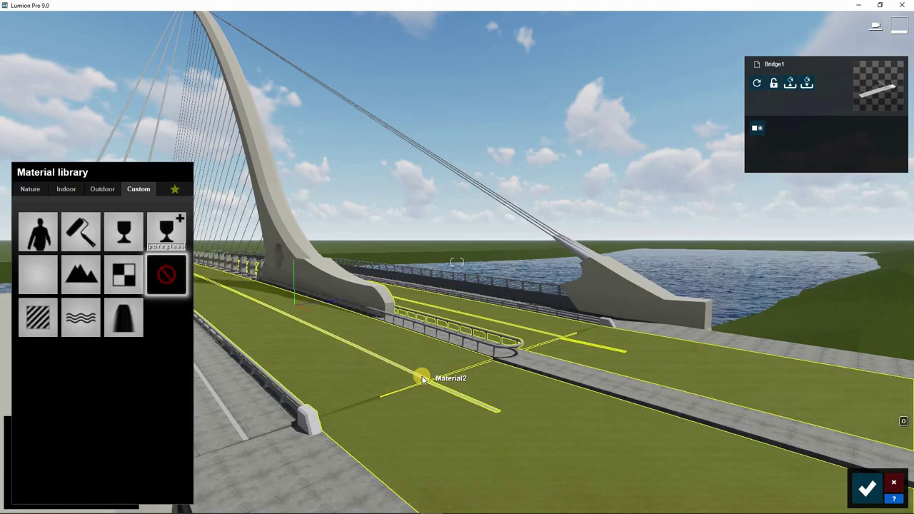
{"action": "left_click", "coordinate": [96, 190]}
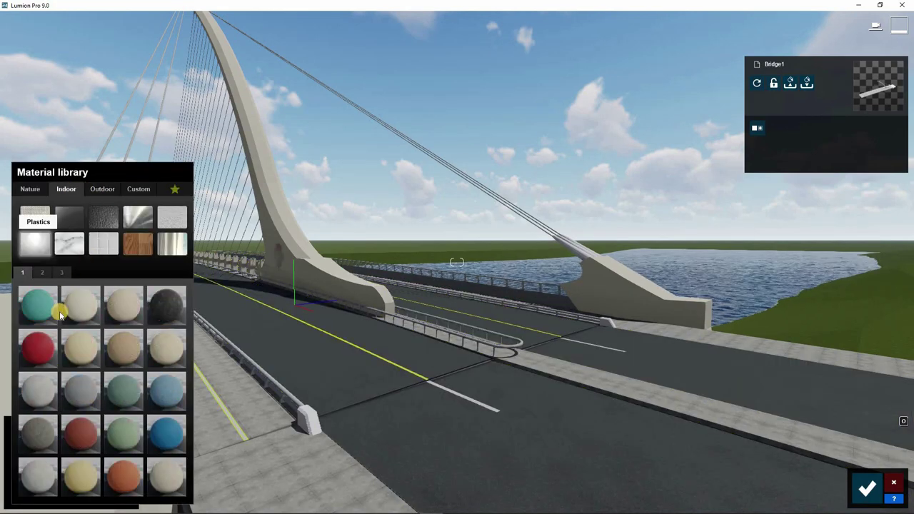
{"action": "left_click", "coordinate": [81, 483]}
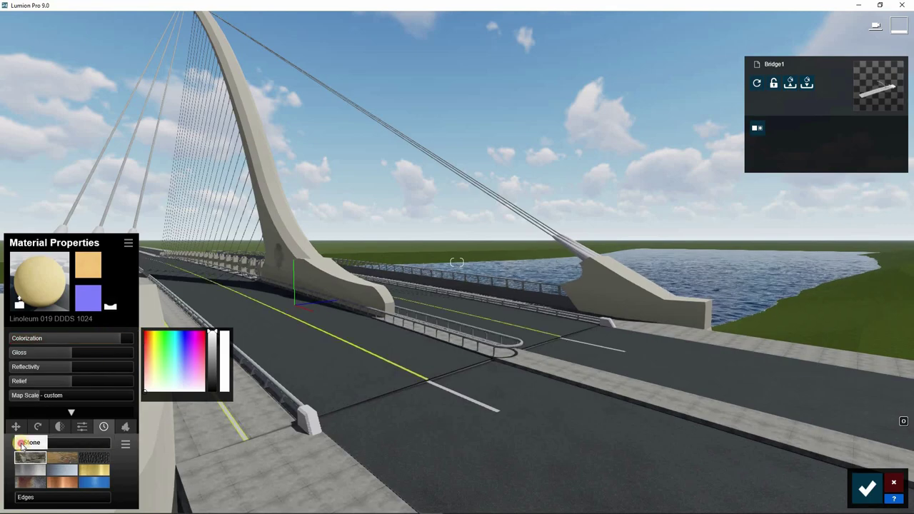
{"action": "scroll", "coordinate": [402, 367], "scroll_direction": "up", "scroll_amount": 5}
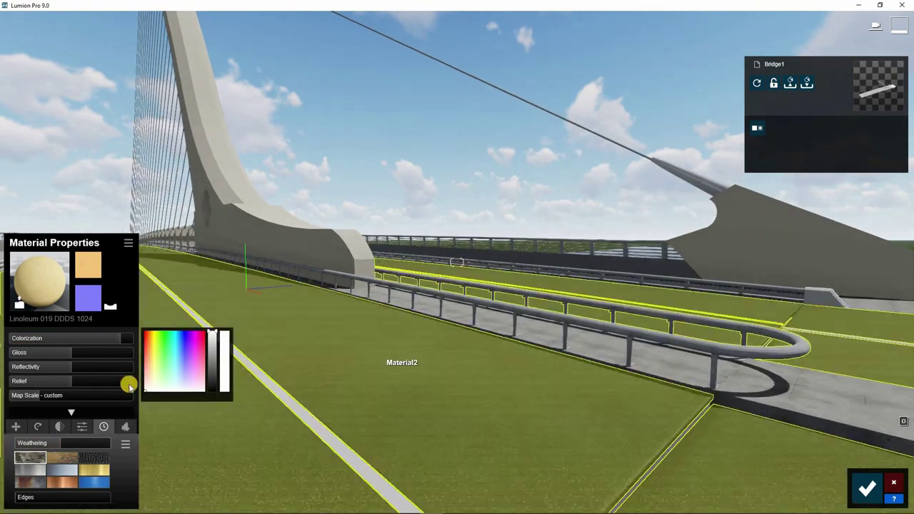
{"action": "key", "text": "e"}
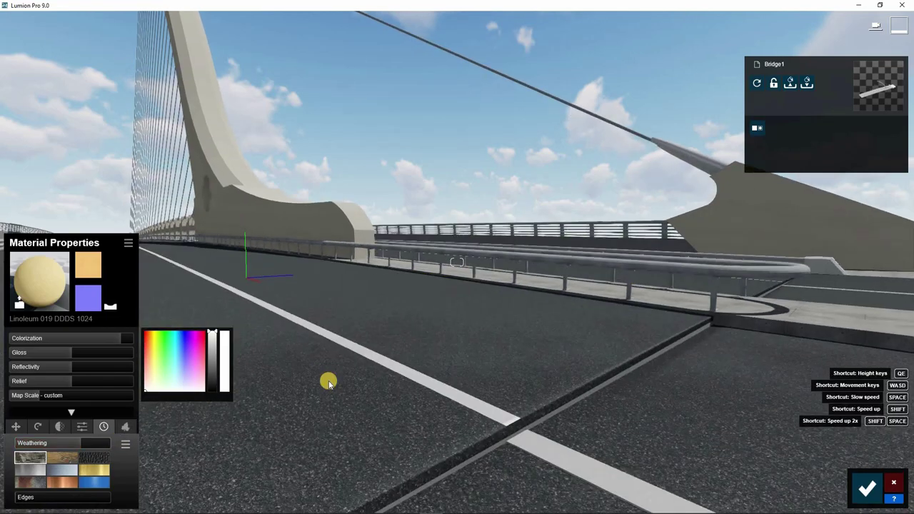
{"action": "key", "text": "s"}
{"action": "key", "text": "s"}
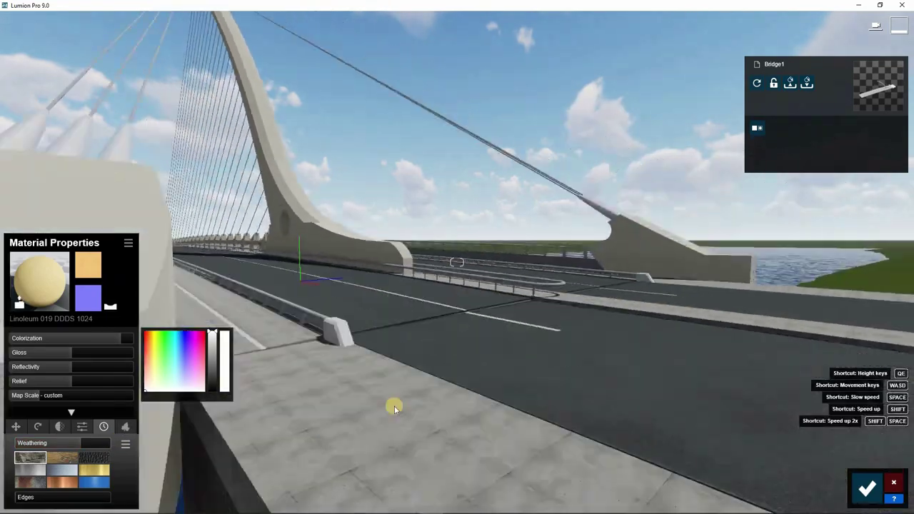
{"action": "key", "text": "q"}
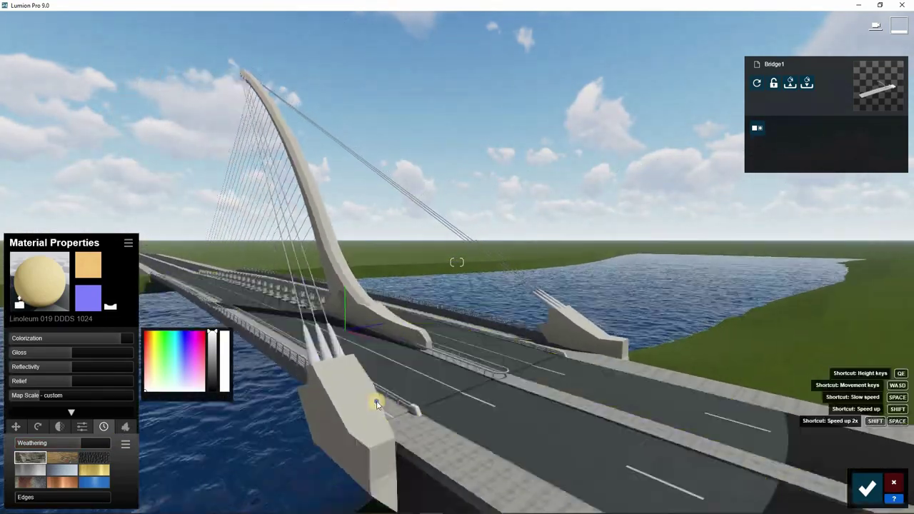
Copy the material settings of the bridge's asphalt road surface
{"action": "right_click_drag", "start_coordinate": [377, 404], "coordinate": [660, 412]}
{"action": "left_click", "coordinate": [608, 417]}
{"action": "left_click", "coordinate": [419, 404]}
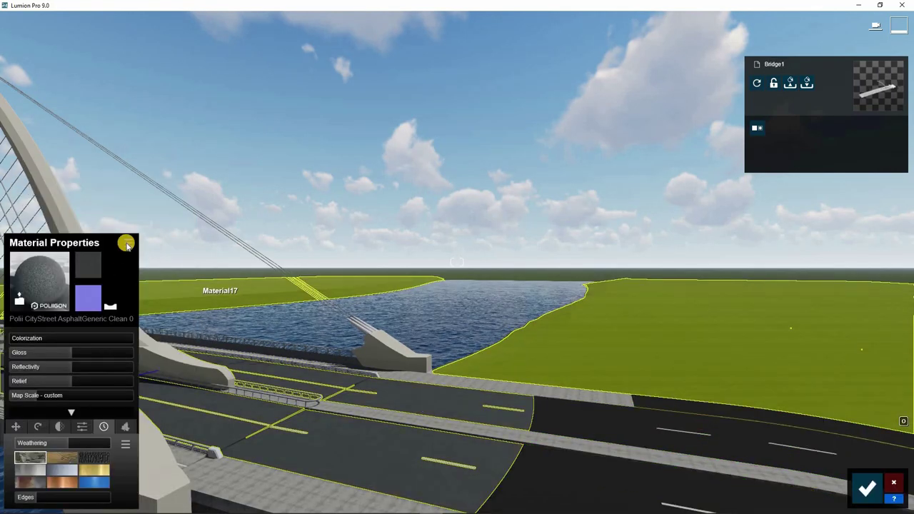
{"action": "left_click", "coordinate": [128, 243]}
{"action": "left_click", "coordinate": [150, 299]}
Apply Polii CityStreet AsphaltGeneric Clean to the site's road surface and paste the copied asphalt settings onto it
{"action": "left_click", "coordinate": [600, 420]}
{"action": "left_click", "coordinate": [102, 189]}
{"action": "left_click", "coordinate": [138, 243]}
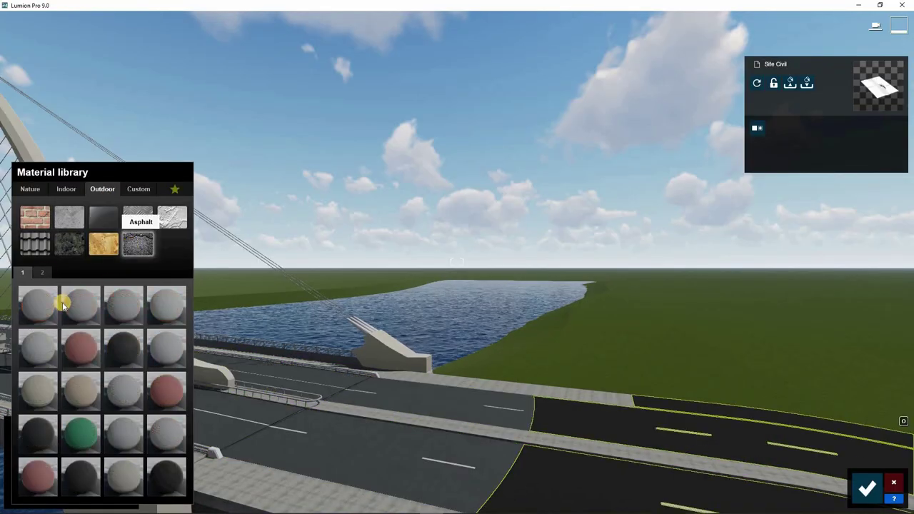
{"action": "left_click", "coordinate": [42, 271]}
{"action": "left_click", "coordinate": [75, 310]}
{"action": "left_click", "coordinate": [592, 431]}
{"action": "left_click", "coordinate": [128, 243]}
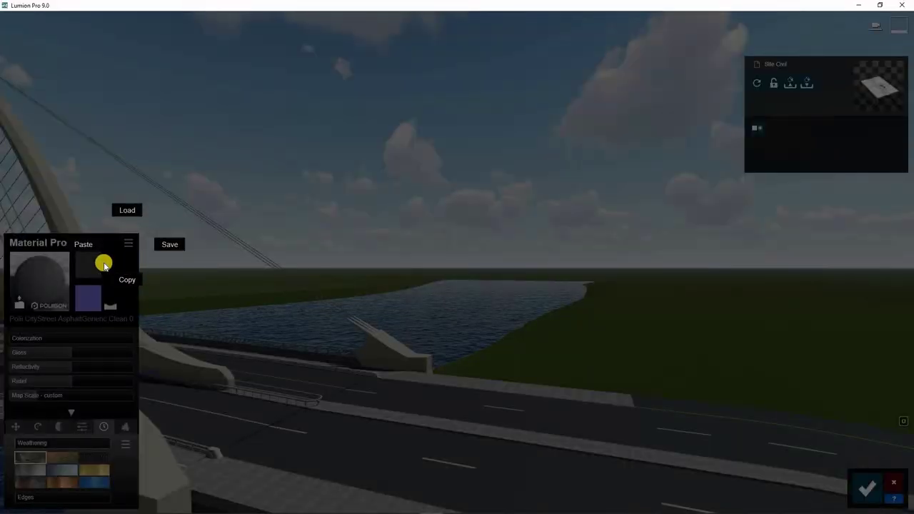
{"action": "left_click", "coordinate": [85, 245]}
Copy the white Linoleum 019 material settings from the bridge's lane lines
{"action": "right_click_drag", "start_coordinate": [312, 345], "coordinate": [441, 413]}
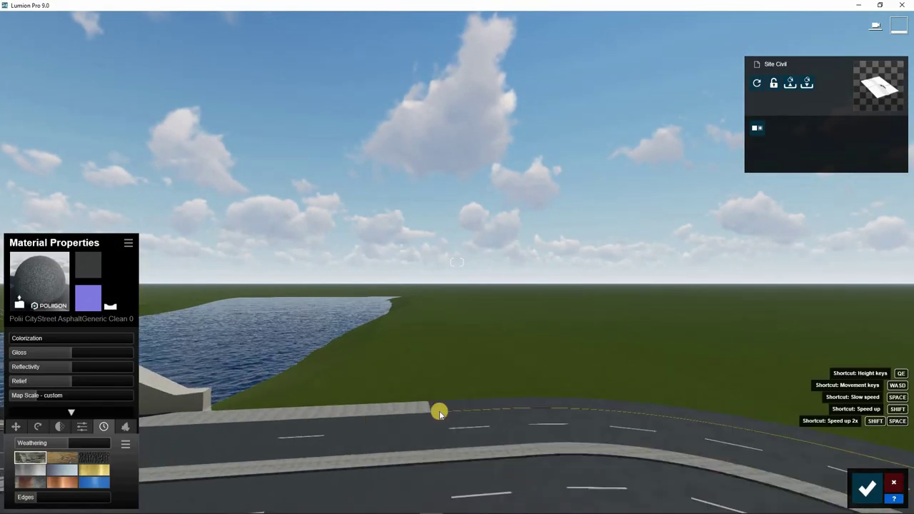
{"action": "left_click", "coordinate": [459, 507]}
{"action": "right_click_drag", "start_coordinate": [546, 345], "coordinate": [405, 329]}
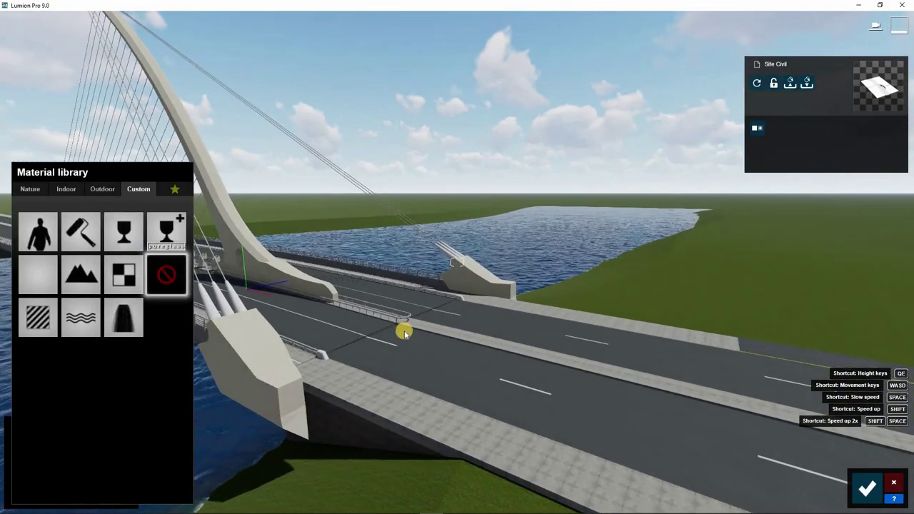
{"action": "left_click", "coordinate": [335, 359]}
{"action": "left_click", "coordinate": [129, 243]}
{"action": "left_click", "coordinate": [127, 279]}
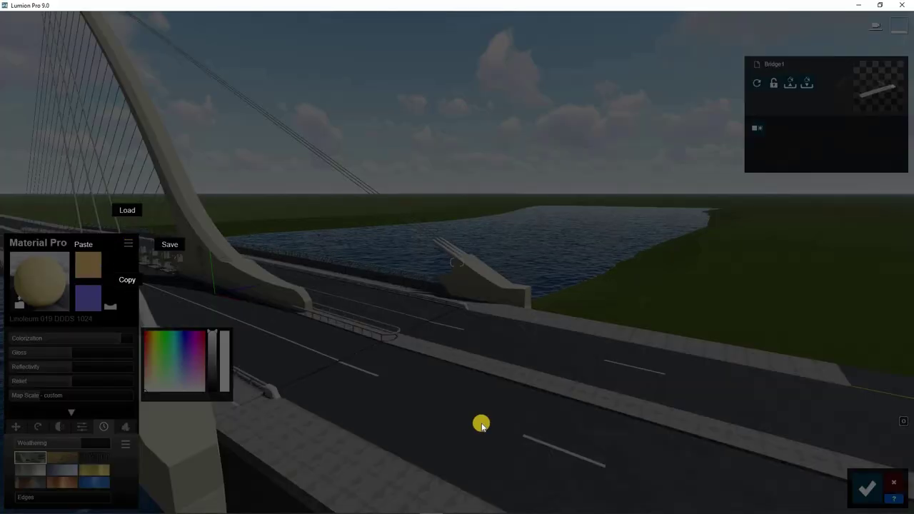
Apply Linoleum 019 to the bridge's dashed lane markings and paste the copied white, weathered settings onto it
{"action": "left_click", "coordinate": [526, 437]}
{"action": "left_click", "coordinate": [526, 438]}
{"action": "left_click", "coordinate": [65, 189]}
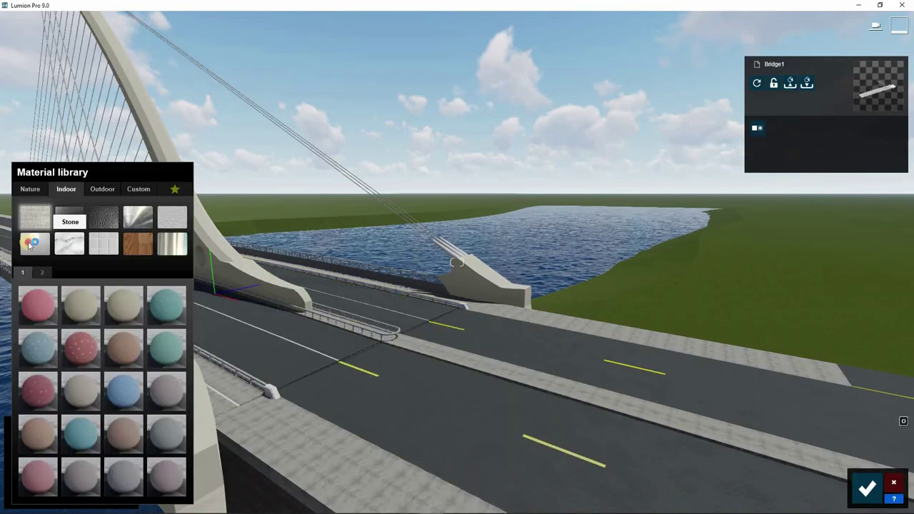
{"action": "left_click", "coordinate": [80, 470]}
{"action": "left_click", "coordinate": [125, 244]}
{"action": "left_click", "coordinate": [79, 245]}
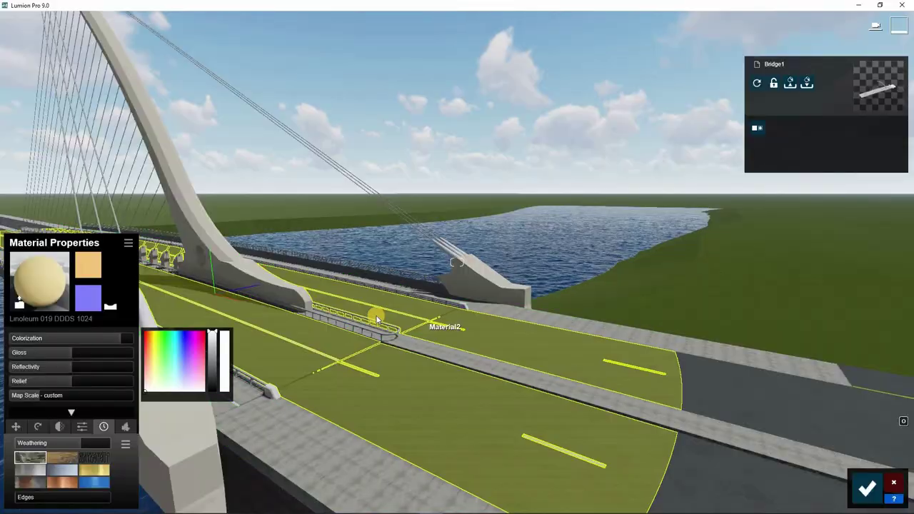
Apply Linoleum 019 from the Indoor plastics library to the yellow edge lines of the site's road
{"action": "key", "text": "w"}
{"action": "right_click_drag", "start_coordinate": [516, 315], "coordinate": [526, 343]}
{"action": "left_click", "coordinate": [526, 342]}
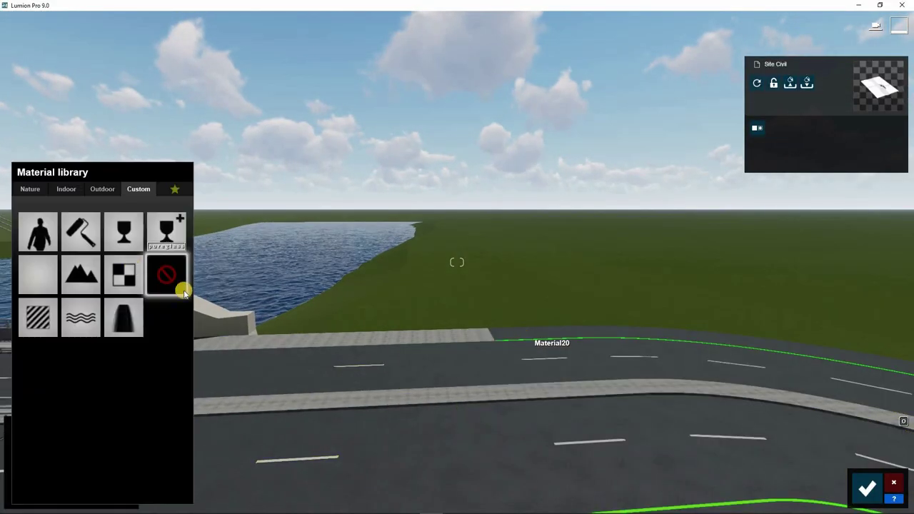
{"action": "left_click", "coordinate": [65, 190]}
{"action": "left_click", "coordinate": [31, 254]}
{"action": "left_click", "coordinate": [82, 467]}
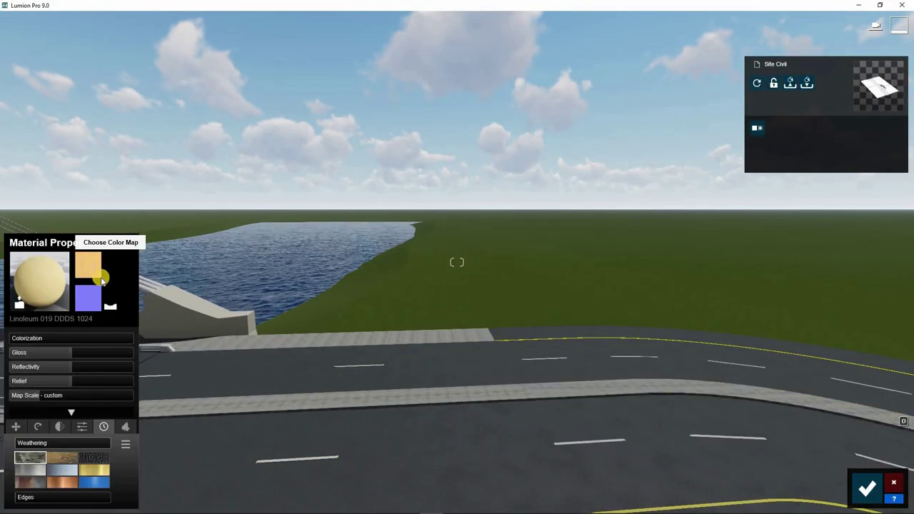
Paste the copied weathered settings onto the site's edge lines and change their colorization to orange-yellow
{"action": "key", "text": "w"}
{"action": "mouse_move", "coordinate": [484, 332]}
{"action": "right_mouse_down"}
{"action": "mouse_move", "coordinate": [461, 357]}
{"action": "mouse_move", "coordinate": [482, 350]}
{"action": "right_mouse_up"}
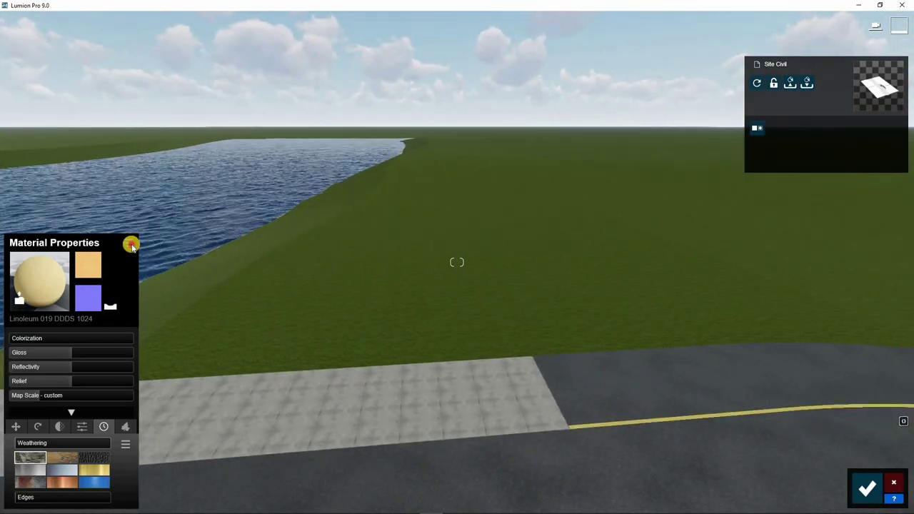
{"action": "left_click", "coordinate": [130, 245]}
{"action": "left_click", "coordinate": [116, 340]}
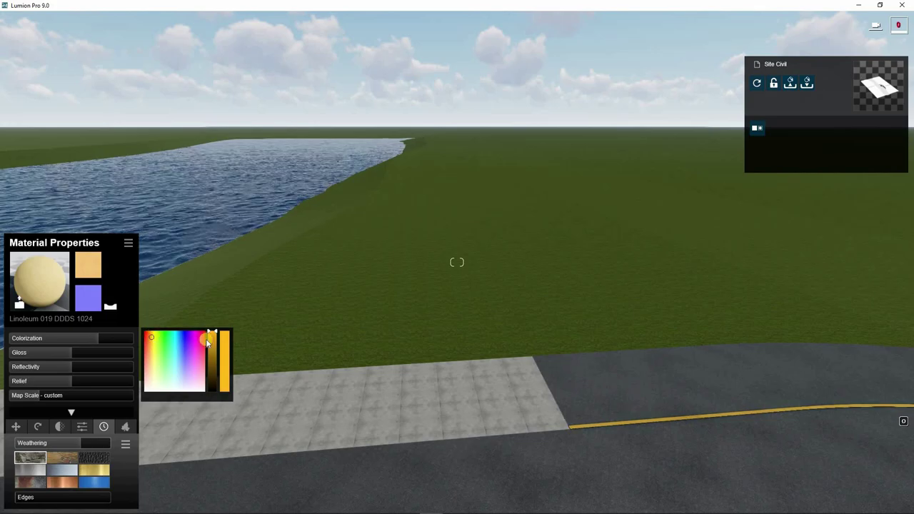
{"action": "left_click_drag", "start_coordinate": [213, 337], "coordinate": [213, 333]}
Apply Concrete 021 from the Outdoor concrete library to the bridge's sidewalks, adjusting its edges and setting weathering to about 0.2
{"action": "right_click_drag", "start_coordinate": [318, 384], "coordinate": [333, 367]}
{"action": "key", "text": "d"}
{"action": "right_click_drag", "start_coordinate": [414, 357], "coordinate": [450, 364]}
{"action": "left_click", "coordinate": [392, 437]}
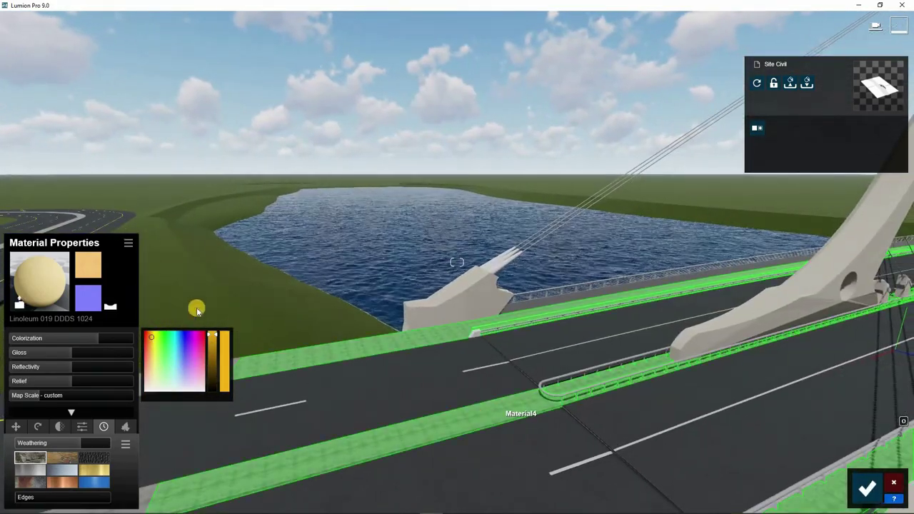
{"action": "left_click", "coordinate": [102, 189]}
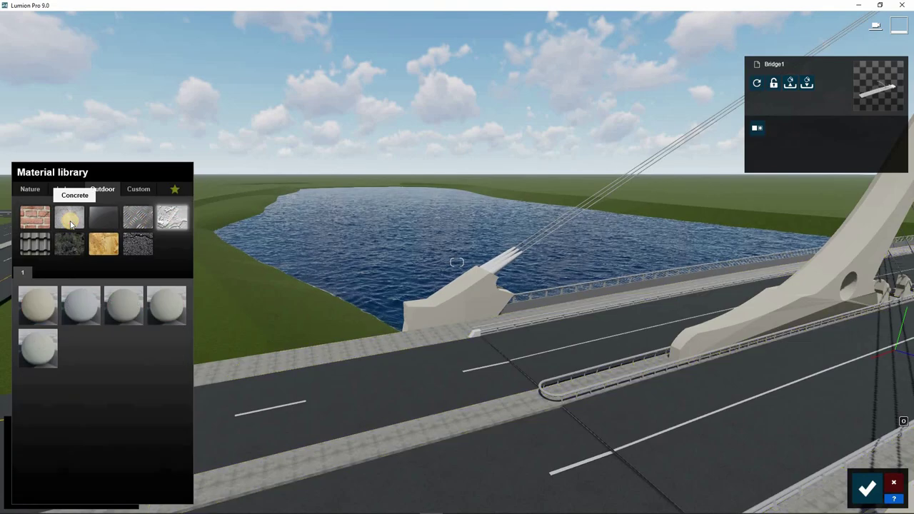
{"action": "left_click", "coordinate": [69, 224]}
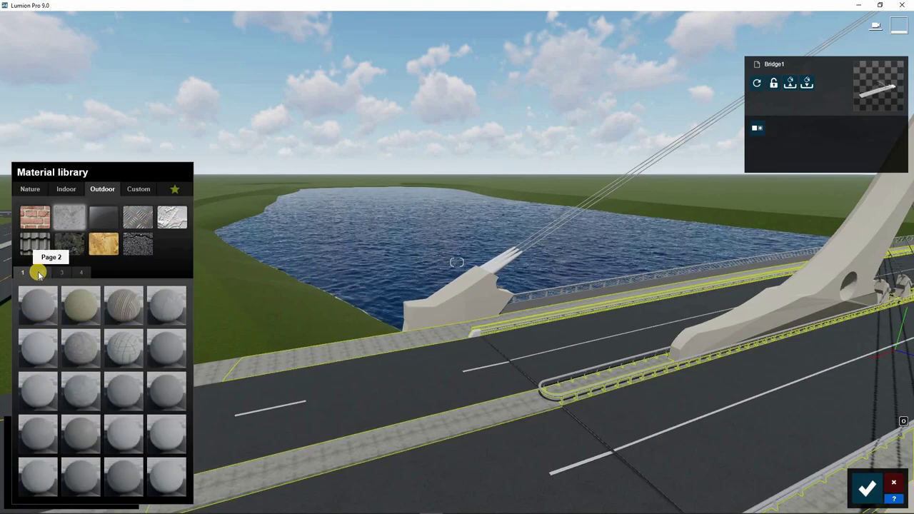
{"action": "key", "text": "w"}
{"action": "key", "text": "s"}
{"action": "right_click_drag", "start_coordinate": [433, 409], "coordinate": [476, 358]}
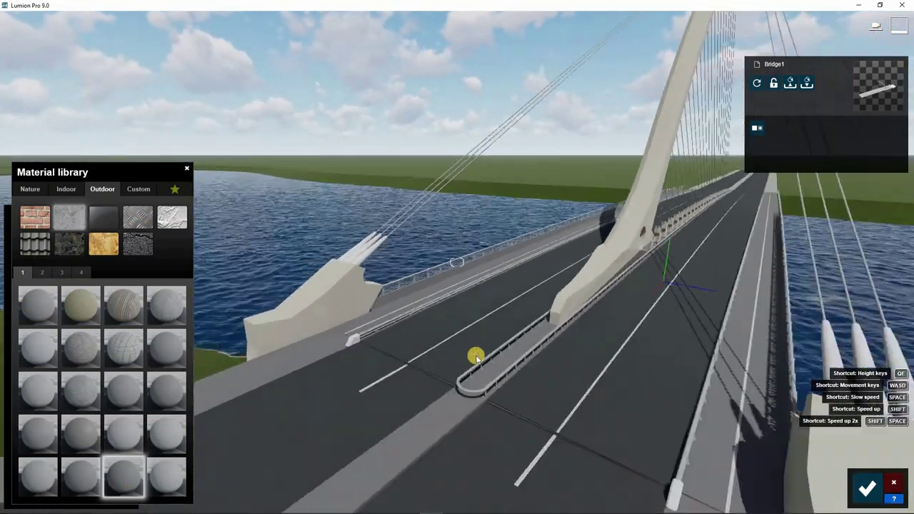
{"action": "left_click", "coordinate": [415, 411]}
{"action": "left_click", "coordinate": [21, 498]}
{"action": "left_click", "coordinate": [40, 444]}
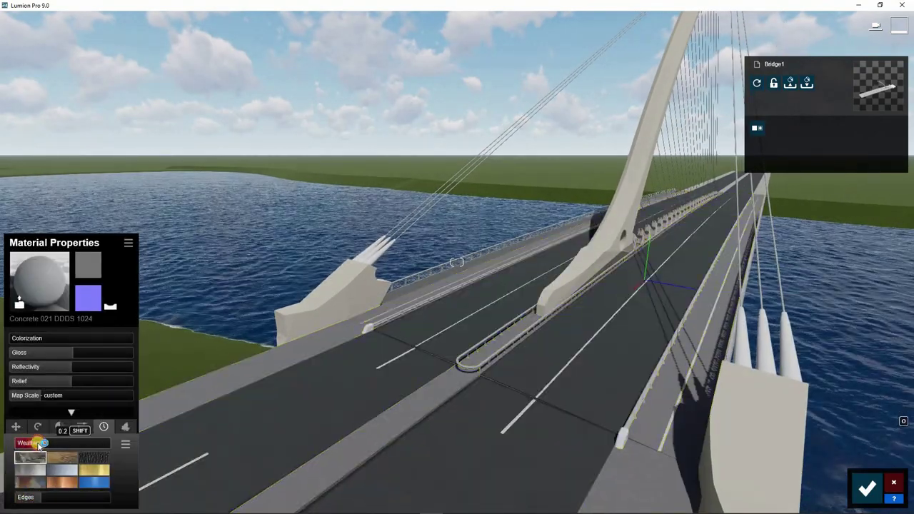
Apply Metal Painted 002 from the Outdoor metal library to the bridge's guardrails, with white colorization and a metal weathering type, and copy its settings
{"action": "key", "text": "w"}
{"action": "right_click_drag", "start_coordinate": [347, 426], "coordinate": [312, 379]}
{"action": "key", "text": "a"}
{"action": "key", "text": "a"}
{"action": "key", "text": "s"}
{"action": "key", "text": "s"}
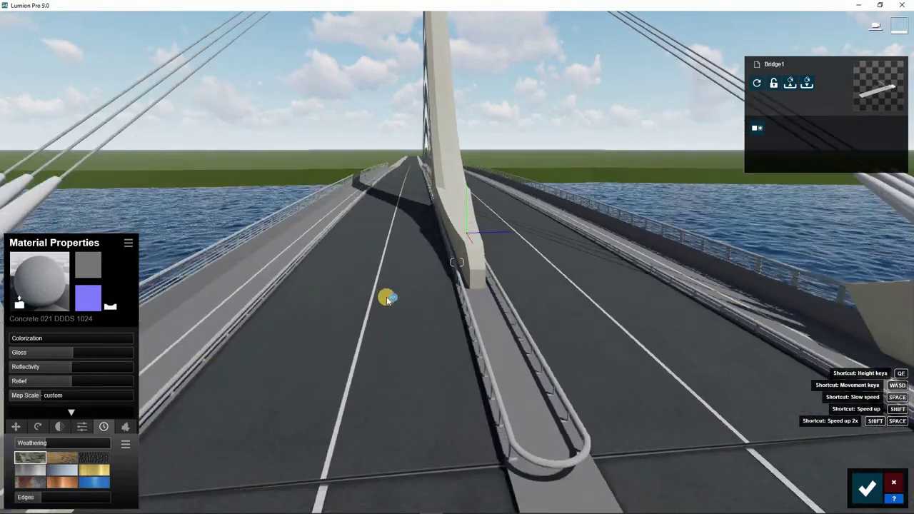
{"action": "key", "text": "a"}
{"action": "key", "text": "w"}
{"action": "key", "text": "a"}
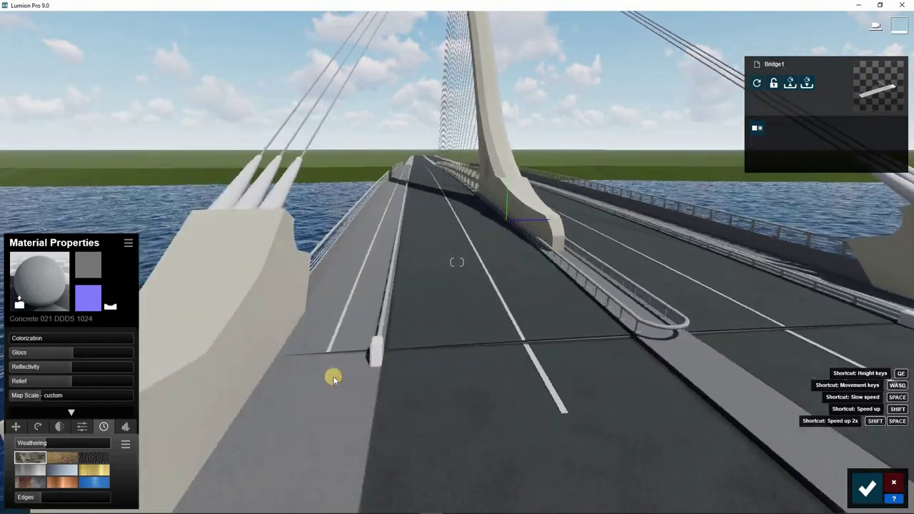
{"action": "key", "text": "w"}
{"action": "left_click", "coordinate": [361, 397]}
{"action": "left_click", "coordinate": [96, 188]}
{"action": "left_click", "coordinate": [92, 228]}
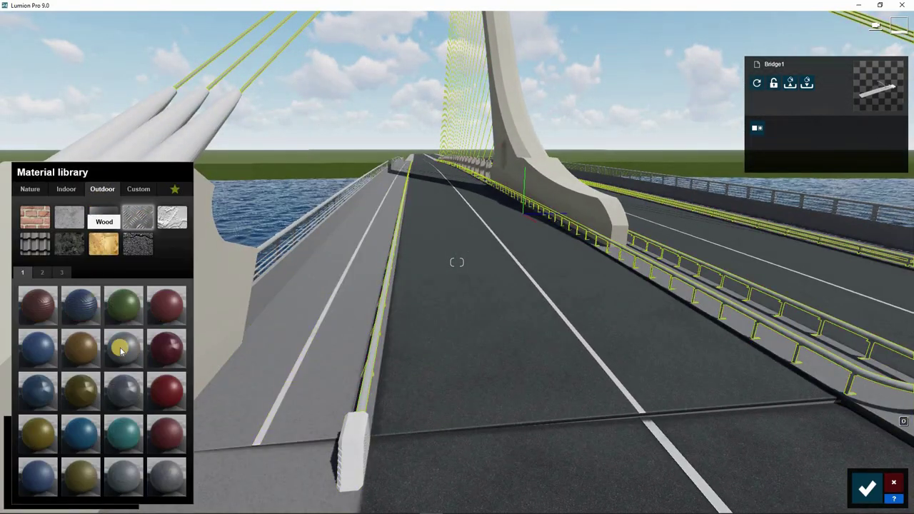
{"action": "left_click", "coordinate": [111, 350]}
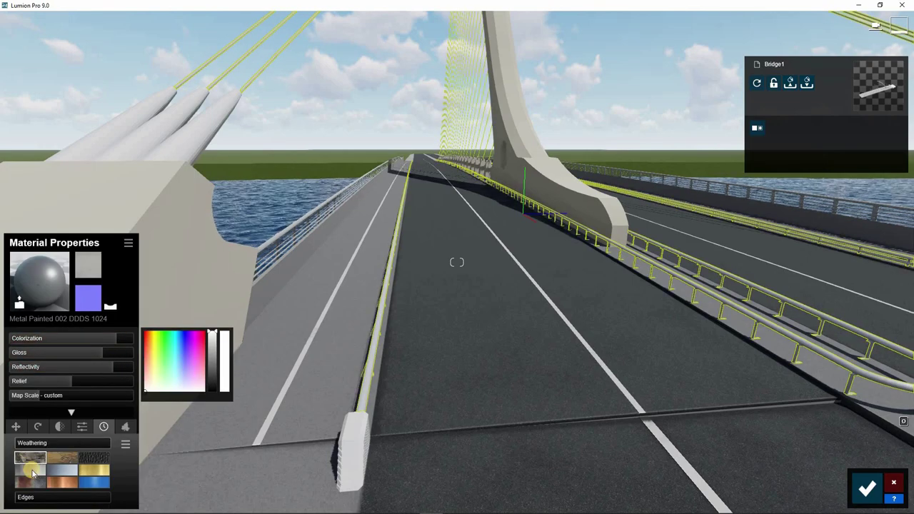
{"action": "left_click", "coordinate": [129, 243]}
{"action": "left_click", "coordinate": [129, 278]}
Apply Linoleum 019 from the Indoor plastics library to the stripes on the guardrail end blocks, slightly emissive, and save the materials
{"action": "left_click", "coordinate": [350, 432]}
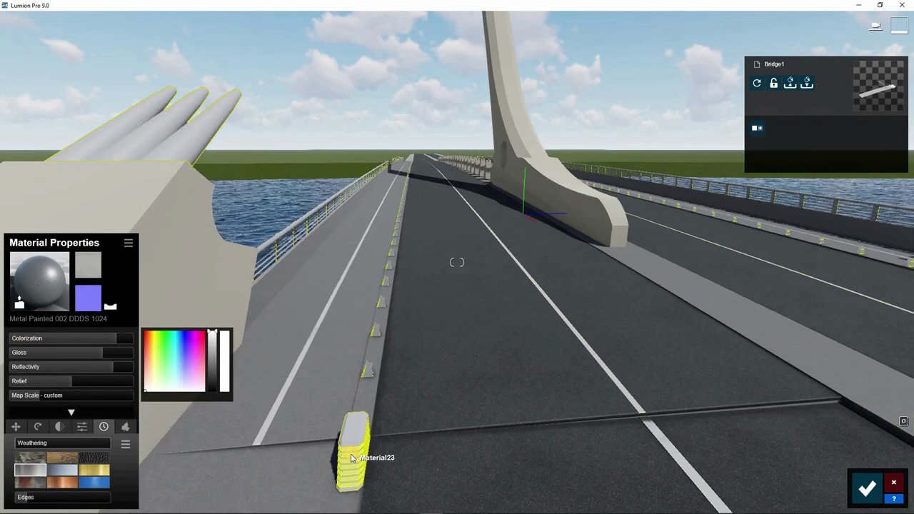
{"action": "left_click", "coordinate": [39, 279]}
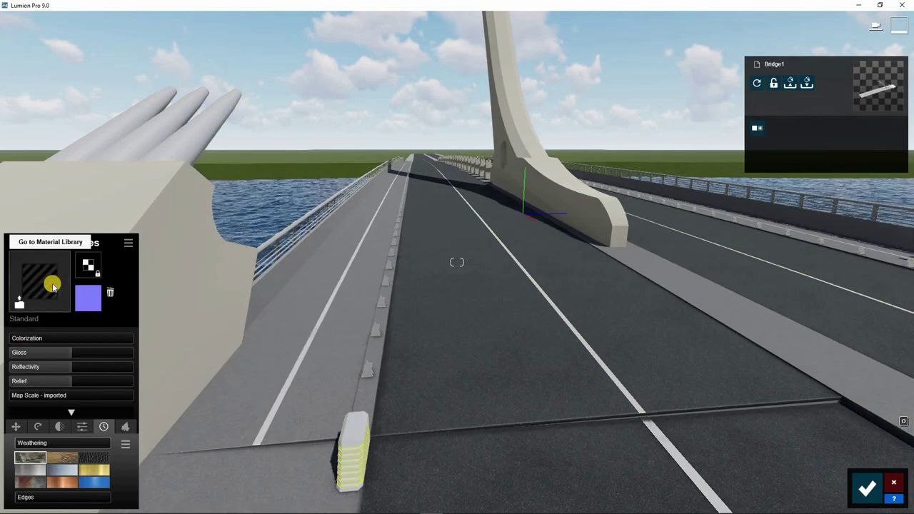
{"action": "left_click", "coordinate": [82, 227]}
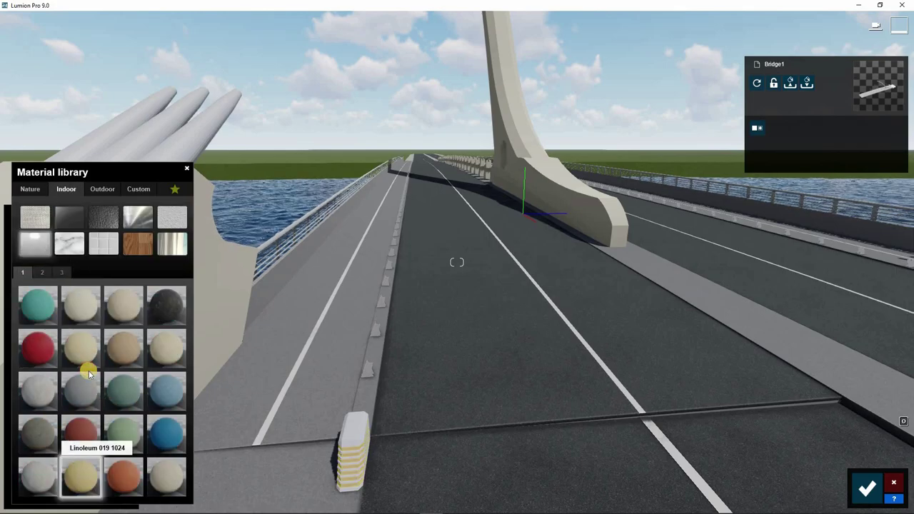
{"action": "left_click", "coordinate": [81, 386]}
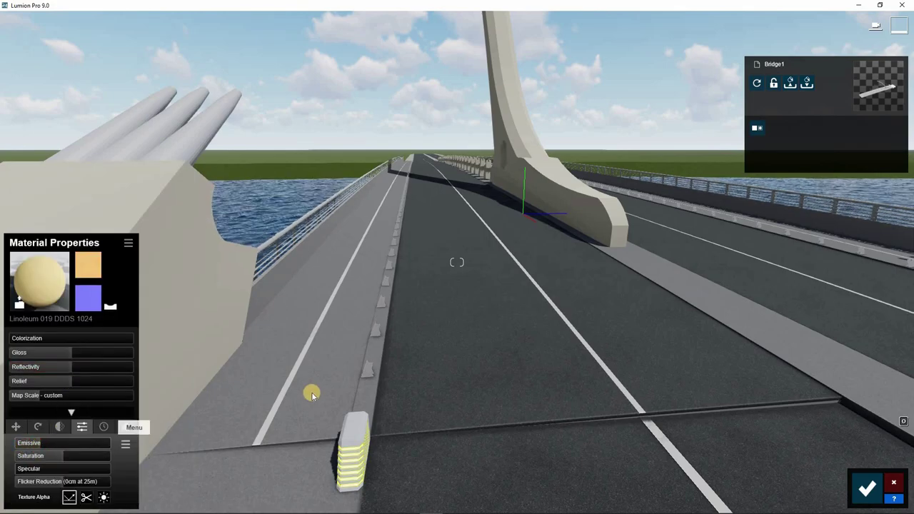
{"action": "key", "text": "s"}
{"action": "right_click_drag", "start_coordinate": [295, 397], "coordinate": [245, 404]}
{"action": "key", "text": "w"}
{"action": "key", "text": "a"}
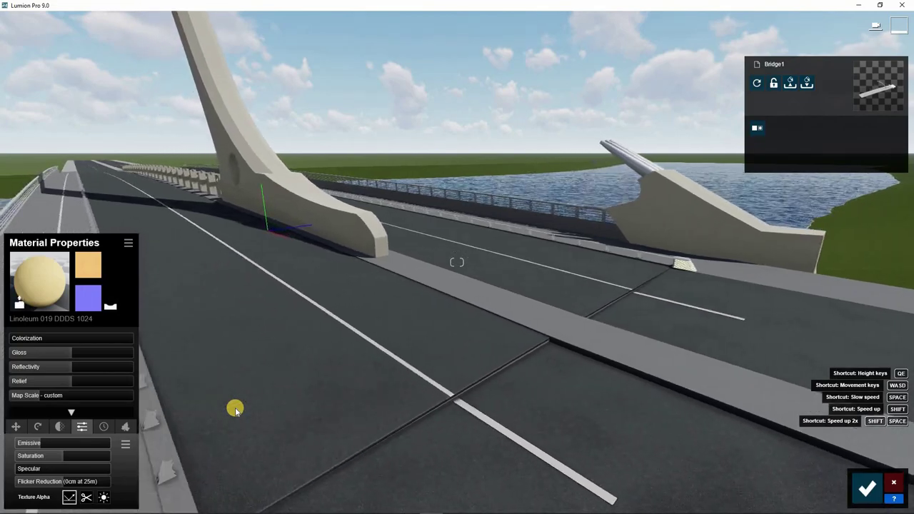
{"action": "key", "text": "s"}
{"action": "key", "text": "s"}
{"action": "key", "text": "w"}
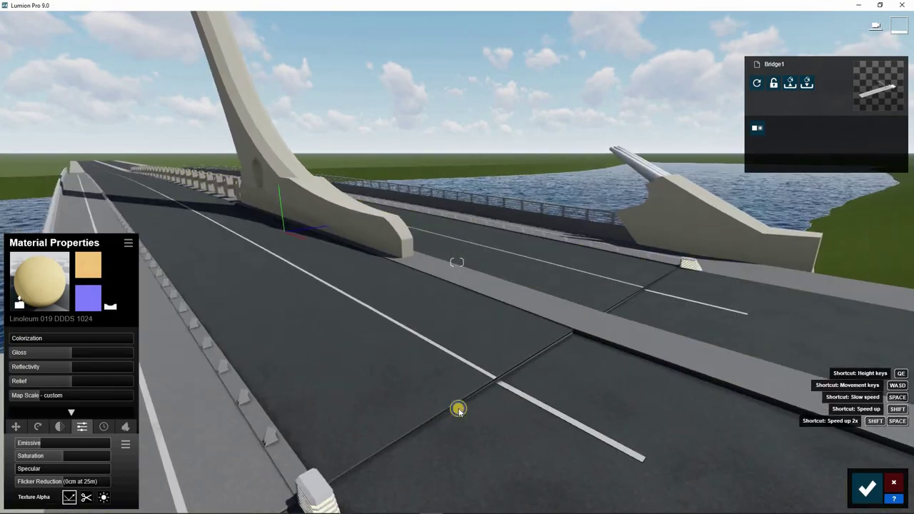
{"action": "key", "text": "s"}
{"action": "right_click_drag", "start_coordinate": [460, 411], "coordinate": [393, 342]}
{"action": "left_click", "coordinate": [867, 488]}
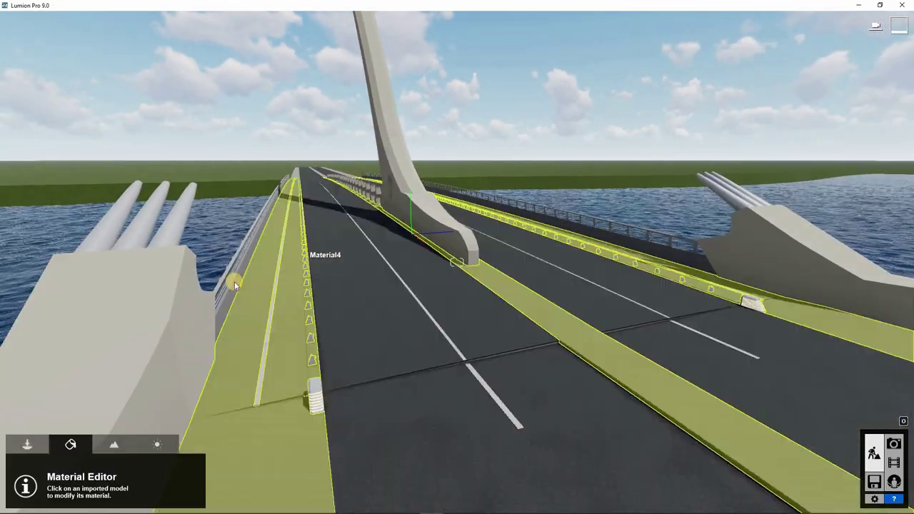
Apply Metal Painted 002 from the Outdoor metal library to the pylon and cable anchor blocks, with high reflectivity and strong white colorization
{"action": "key", "text": "s"}
{"action": "right_click_drag", "start_coordinate": [234, 285], "coordinate": [322, 285]}
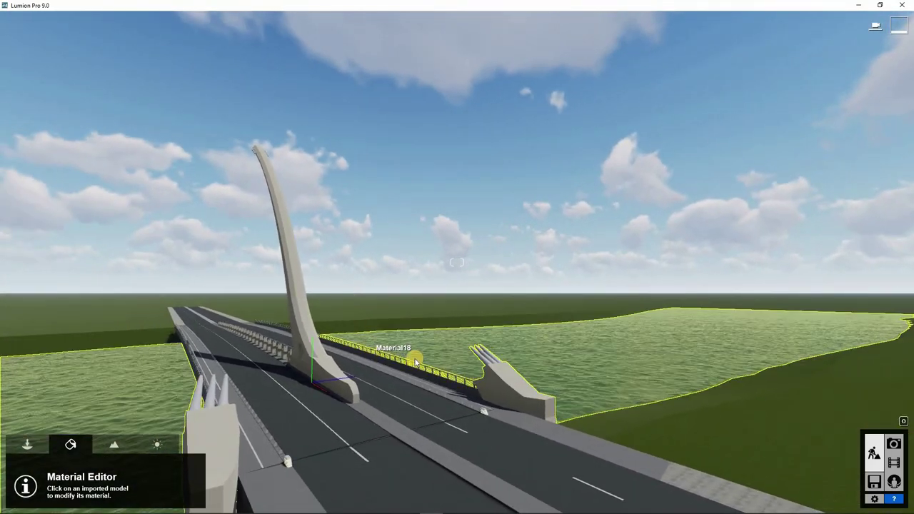
{"action": "key", "text": "s"}
{"action": "right_click", "coordinate": [271, 346]}
{"action": "right_click", "coordinate": [272, 347]}
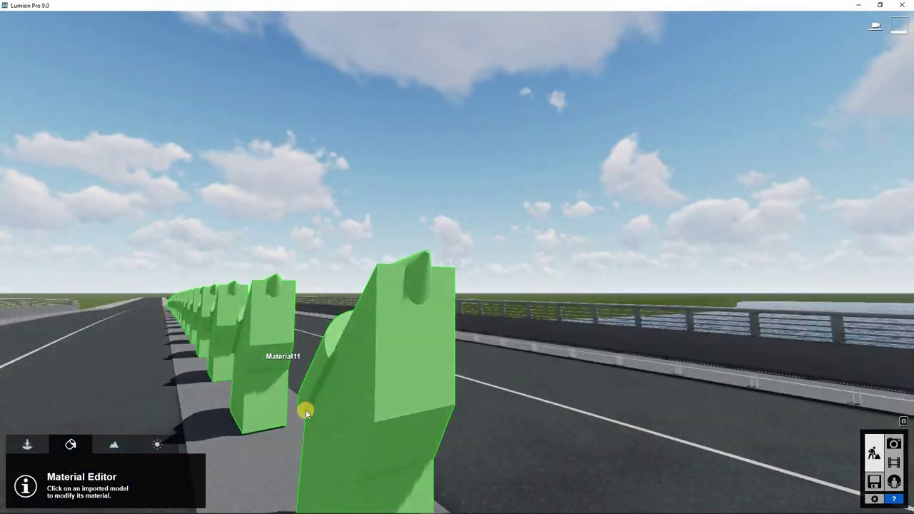
{"action": "left_click", "coordinate": [306, 408]}
{"action": "left_click", "coordinate": [67, 188]}
{"action": "left_click", "coordinate": [131, 244]}
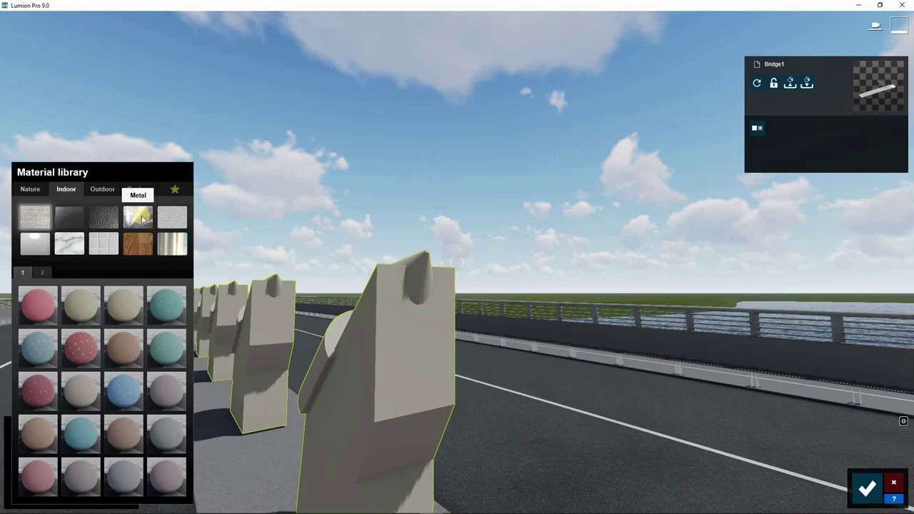
{"action": "left_click", "coordinate": [125, 227]}
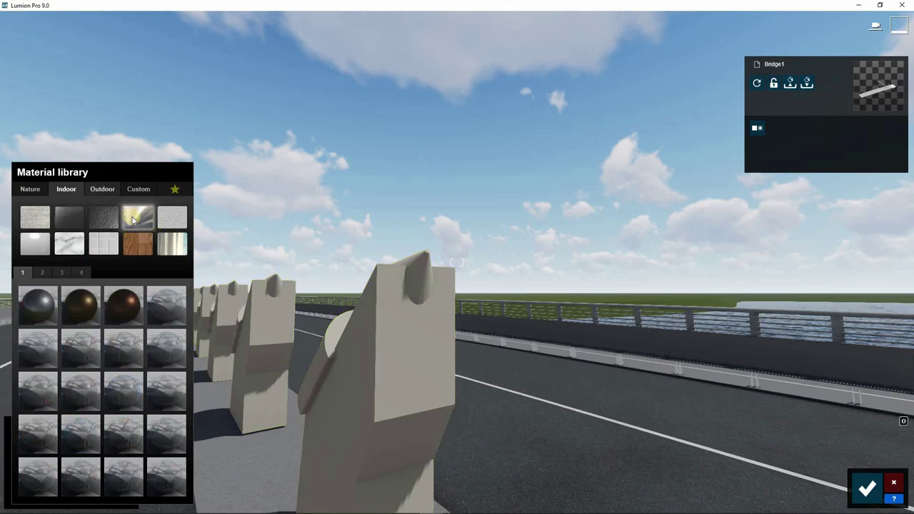
{"action": "left_click", "coordinate": [102, 188]}
{"action": "left_click", "coordinate": [137, 217]}
{"action": "left_click", "coordinate": [117, 357]}
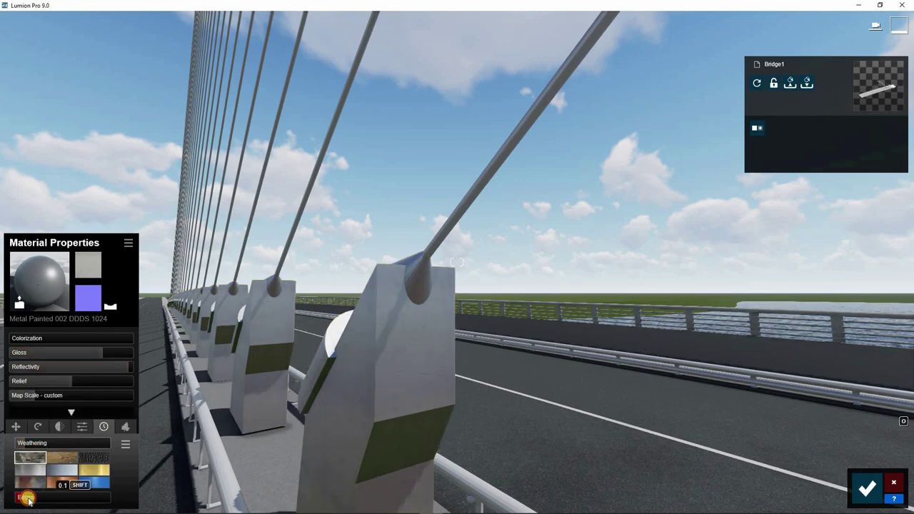
{"action": "left_click", "coordinate": [103, 338]}
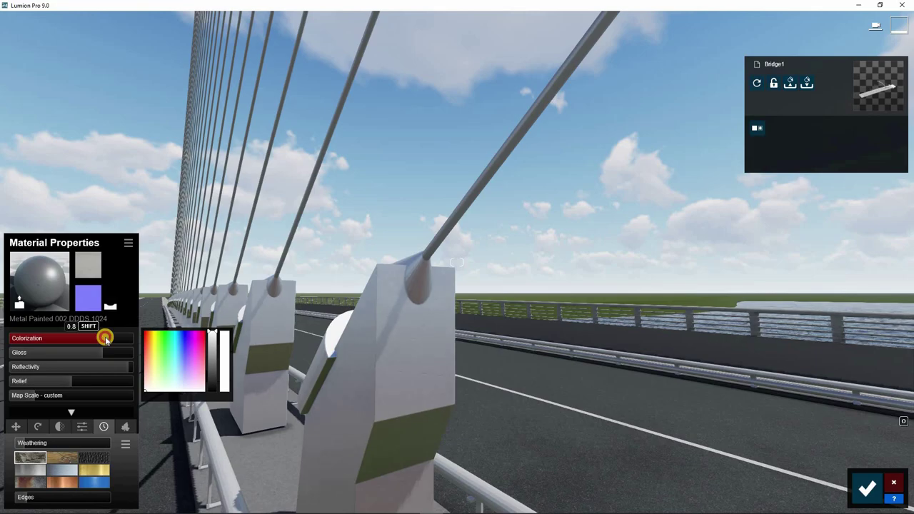
Apply Metal Painted 002 to the cable sockets along the pylon and colorize it grey at about 0.6
{"action": "key", "text": "s"}
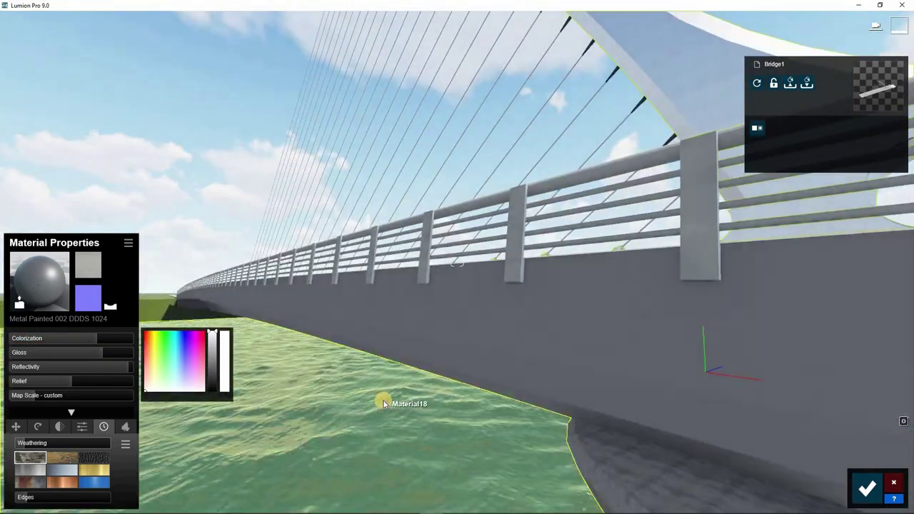
{"action": "key", "text": "q"}
{"action": "right_click_drag", "start_coordinate": [419, 386], "coordinate": [383, 393]}
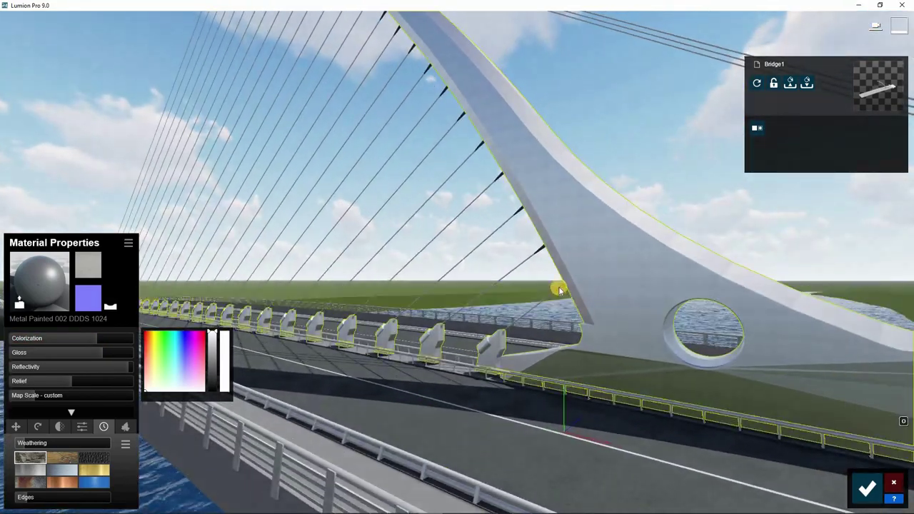
{"action": "left_click", "coordinate": [561, 289]}
{"action": "left_click", "coordinate": [69, 190]}
{"action": "left_click", "coordinate": [102, 190]}
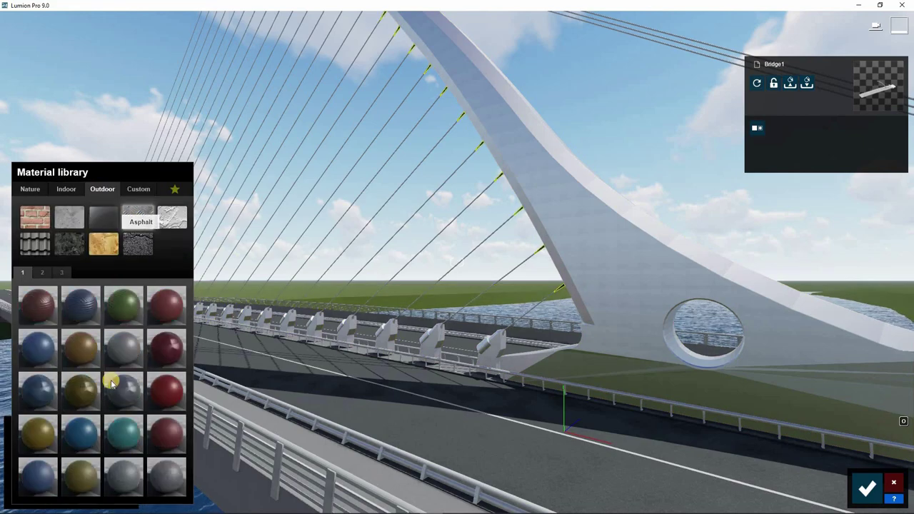
{"action": "left_click", "coordinate": [111, 384]}
{"action": "key", "text": "w"}
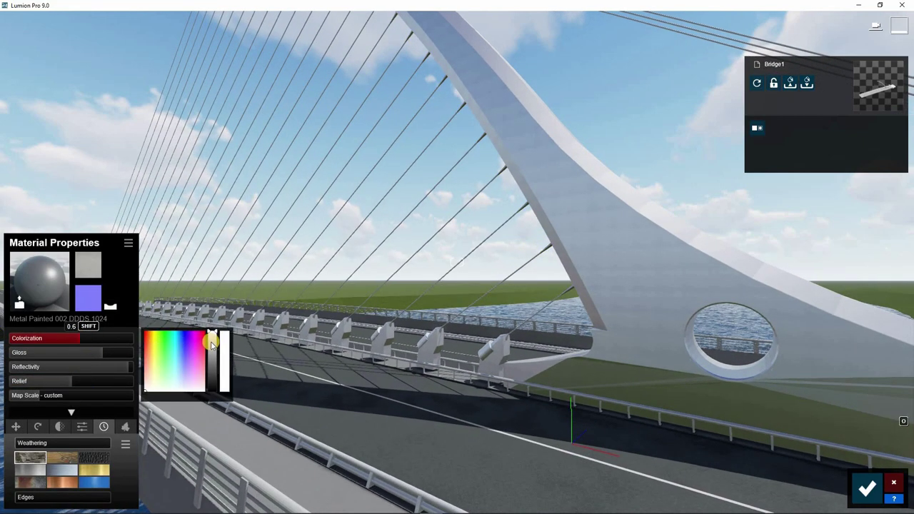
{"action": "left_click", "coordinate": [24, 500]}
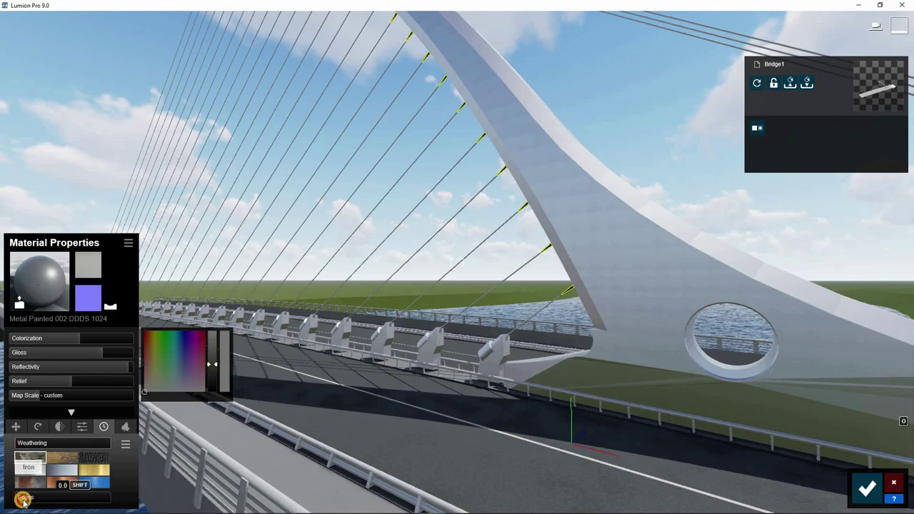
Copy the material settings of the white painted-metal pylon for use on the outer railings
{"action": "right_click_drag", "start_coordinate": [574, 334], "coordinate": [619, 380]}
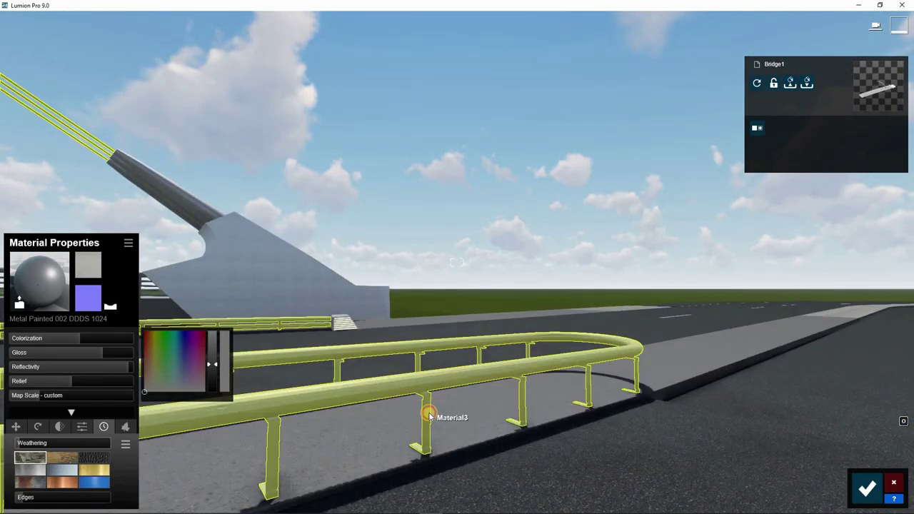
{"action": "key", "text": "q"}
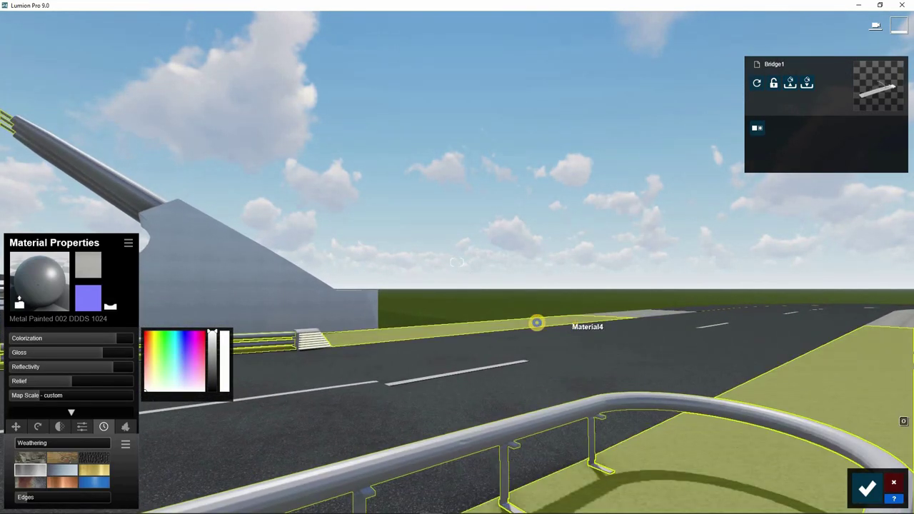
{"action": "right_click_drag", "start_coordinate": [537, 323], "coordinate": [608, 327]}
{"action": "key", "text": "w"}
{"action": "left_click", "coordinate": [265, 402]}
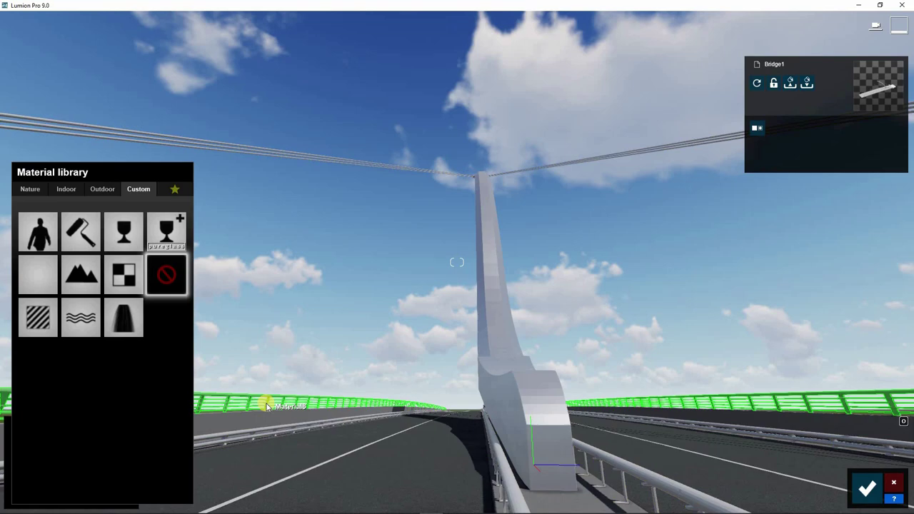
{"action": "key", "text": "a"}
{"action": "left_click", "coordinate": [605, 323]}
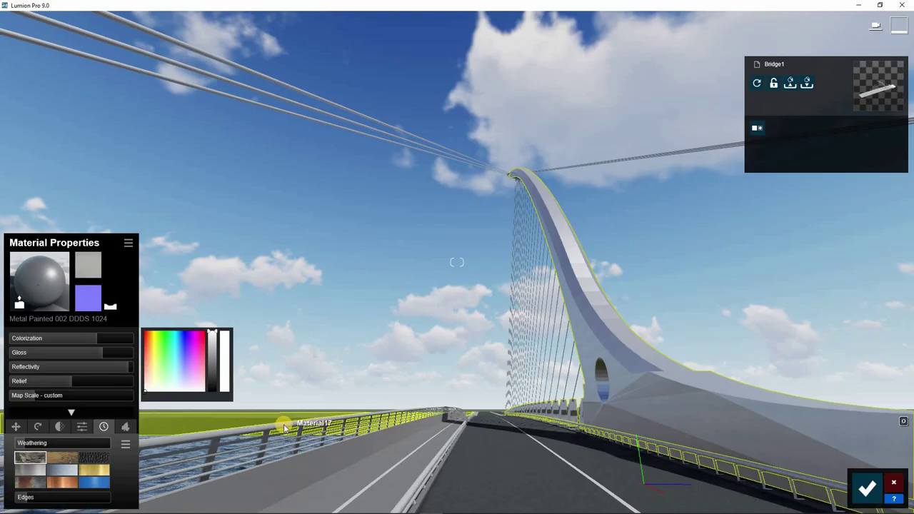
Apply Metal Painted 002 to the bridge's outer railings, paste the copied pylon settings onto it, and save the materials
{"action": "left_click", "coordinate": [279, 423]}
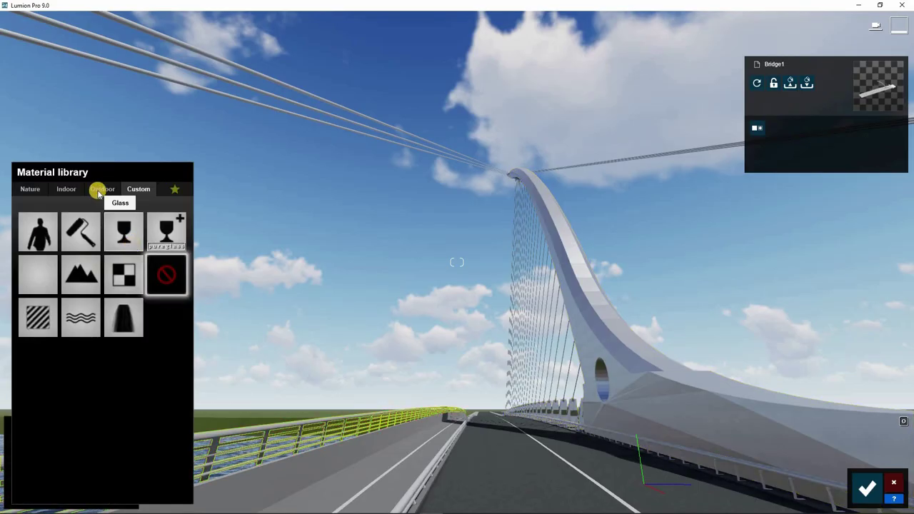
{"action": "left_click", "coordinate": [123, 347]}
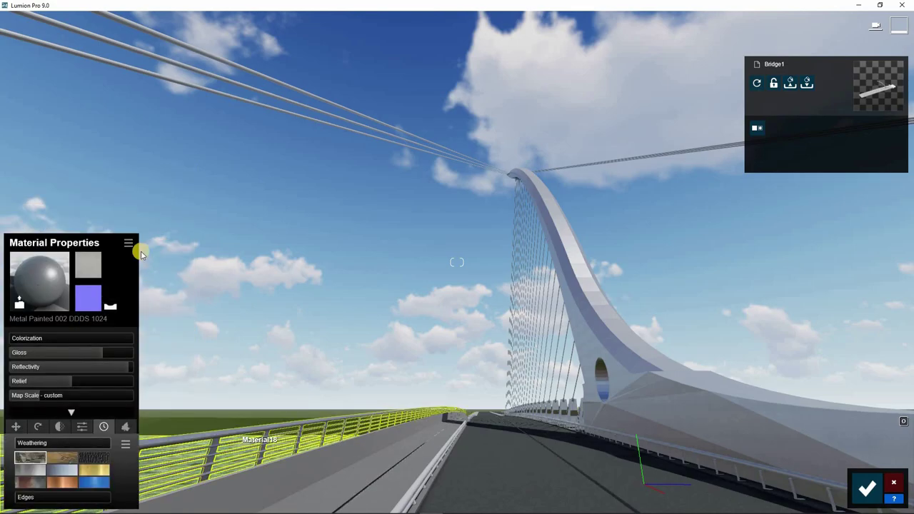
{"action": "left_click", "coordinate": [128, 243]}
{"action": "left_click", "coordinate": [84, 245]}
{"action": "key", "text": "w"}
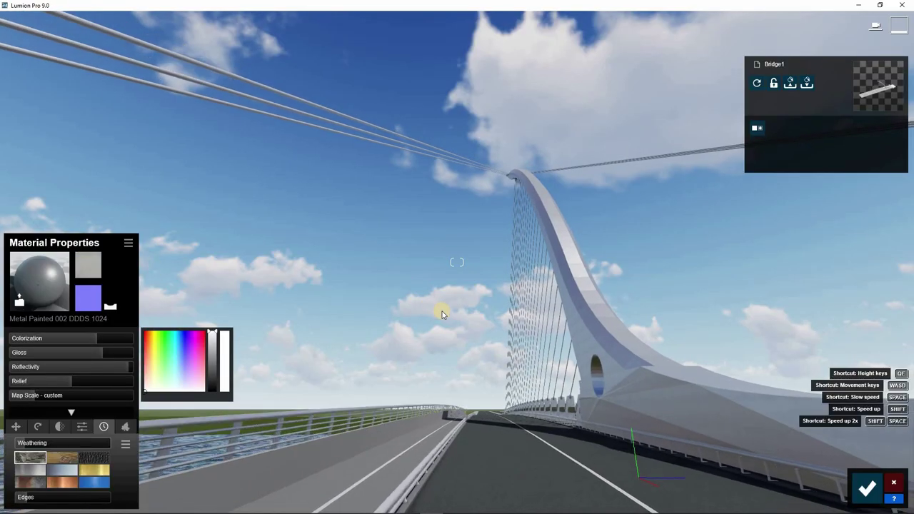
{"action": "key", "text": "s"}
{"action": "key", "text": "q"}
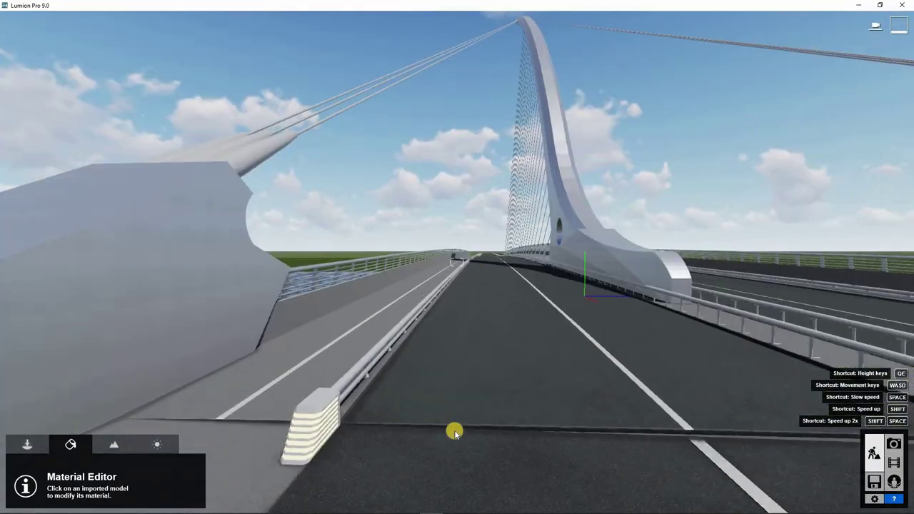
Copy the Concrete 021 material settings from the bridge's sidewalks
{"action": "key", "text": "e"}
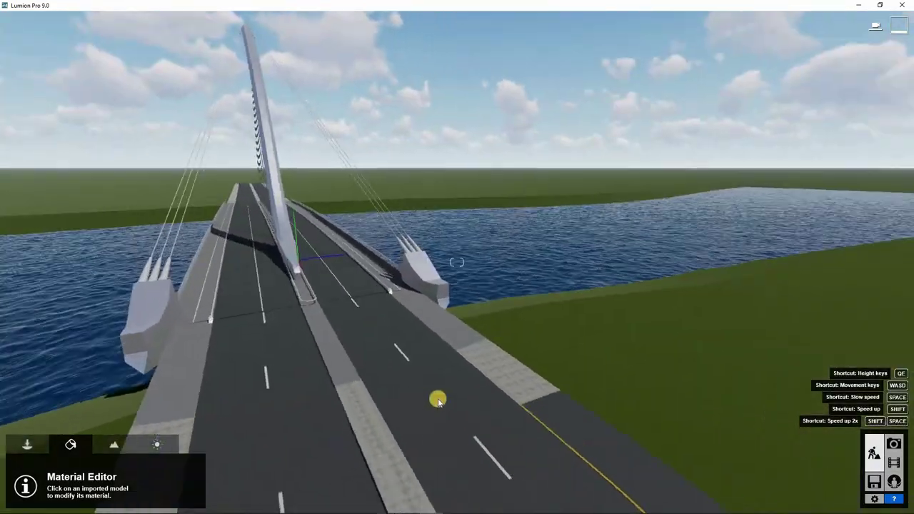
{"action": "key", "text": "s"}
{"action": "left_click", "coordinate": [271, 343]}
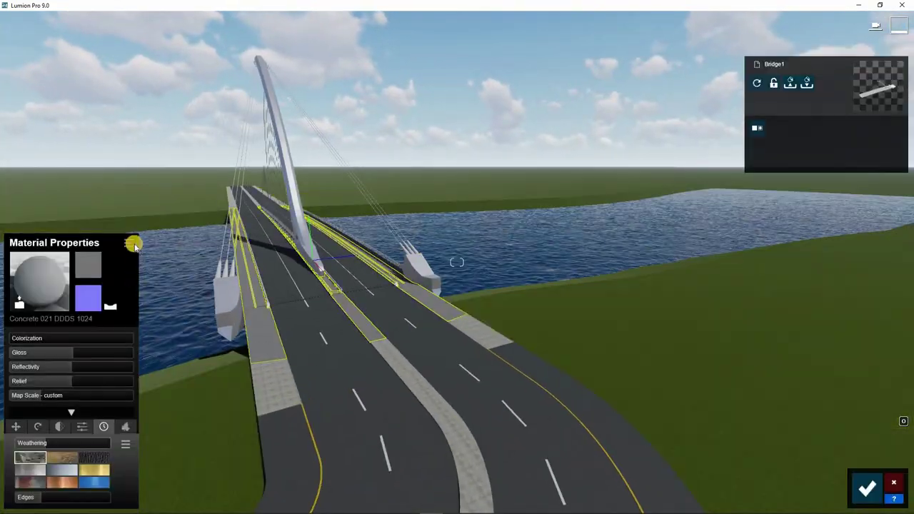
{"action": "left_click", "coordinate": [129, 245]}
{"action": "left_click", "coordinate": [128, 278]}
Set the site's sidewalks and median to the Standard material and paste the copied Concrete 021 settings onto them
{"action": "left_click", "coordinate": [281, 389]}
{"action": "left_click", "coordinate": [139, 190]}
{"action": "left_click", "coordinate": [37, 314]}
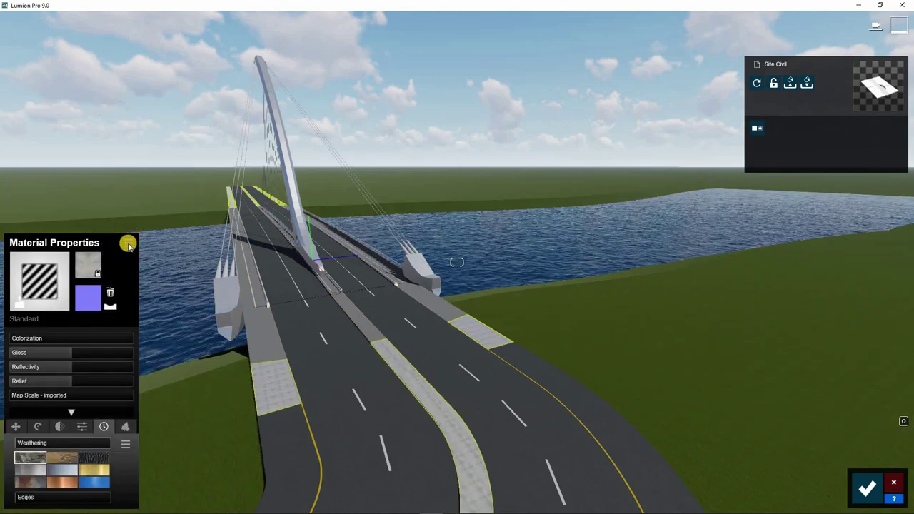
{"action": "left_click", "coordinate": [127, 245]}
{"action": "left_click", "coordinate": [94, 246]}
Examine the sidewalk transitions and the bridge's side around the anchor block and abutment
{"action": "right_click_drag", "start_coordinate": [376, 372], "coordinate": [421, 329]}
{"action": "key", "text": "w"}
{"action": "key", "text": "s"}
{"action": "key", "text": "a"}
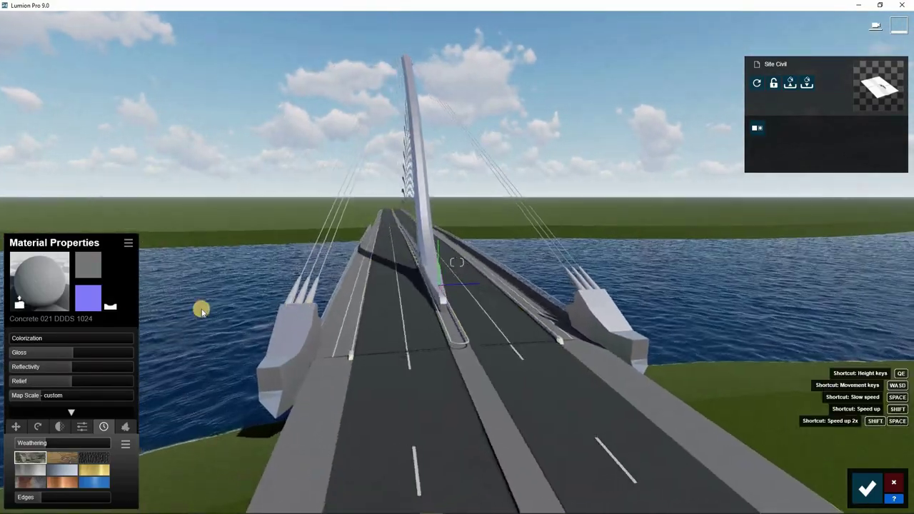
{"action": "right_click_drag", "start_coordinate": [164, 310], "coordinate": [258, 304]}
{"action": "key", "text": "a"}
{"action": "key", "text": "a"}
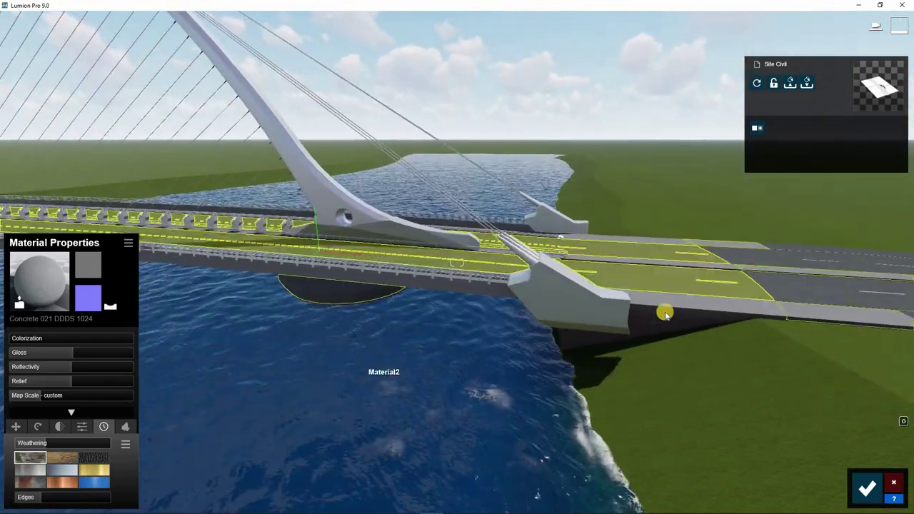
Apply the outdoor concrete material Polii ConcretePlates 12 2k to the abutment wall beneath the road beside the anchor block
{"action": "left_click", "coordinate": [662, 322]}
{"action": "left_click", "coordinate": [102, 190]}
{"action": "left_click", "coordinate": [70, 225]}
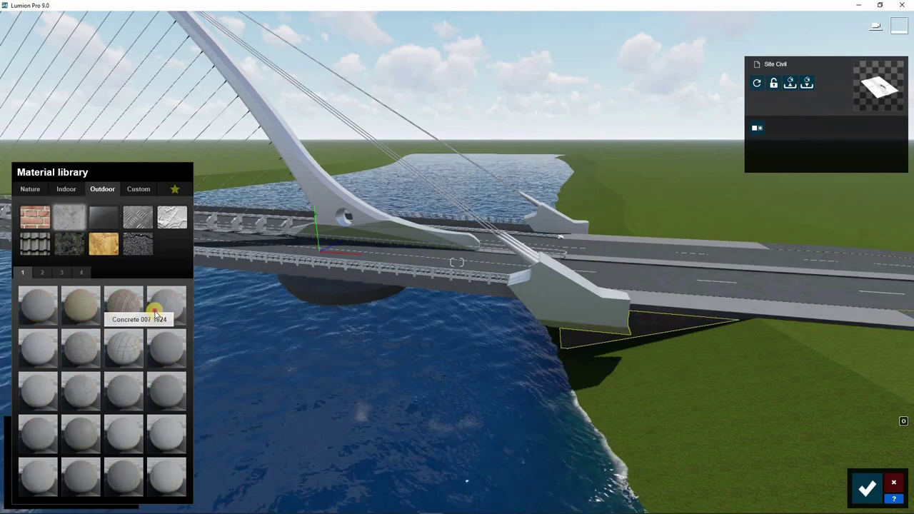
{"action": "left_click", "coordinate": [164, 303]}
{"action": "right_click_drag", "start_coordinate": [582, 433], "coordinate": [382, 359]}
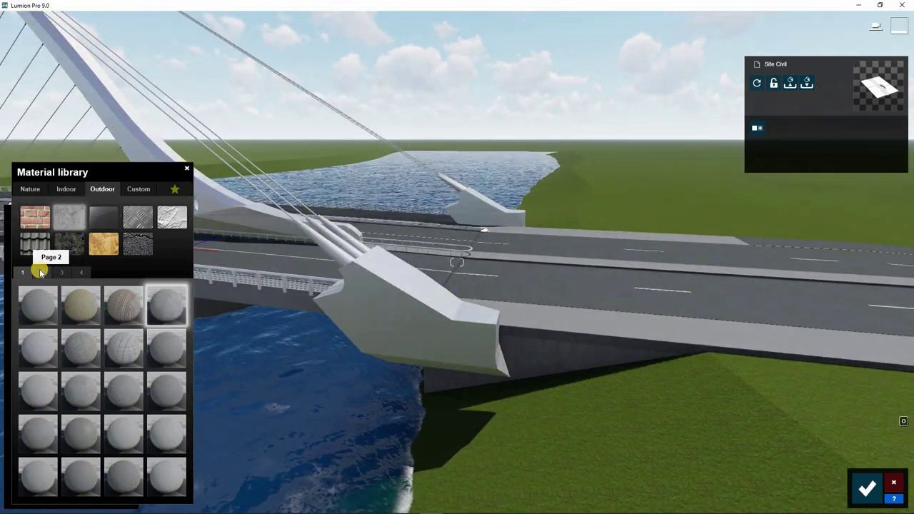
{"action": "left_click", "coordinate": [463, 386]}
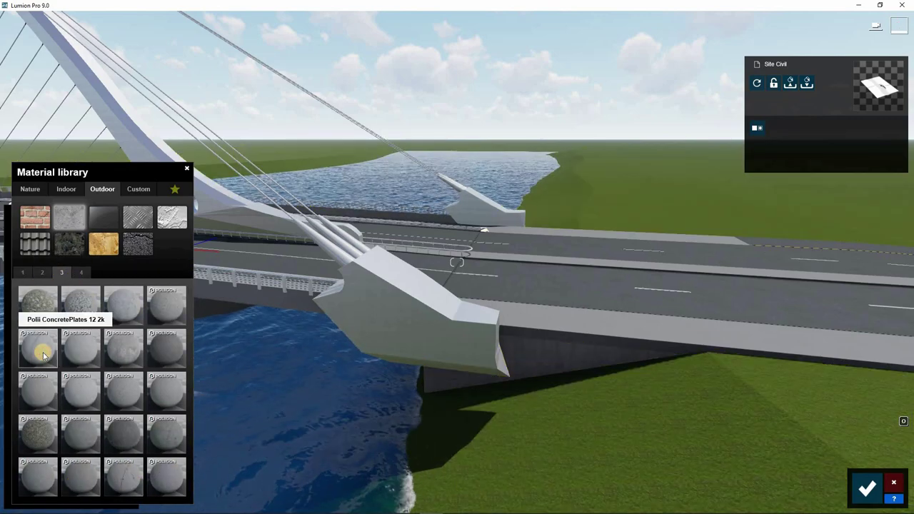
{"action": "left_click", "coordinate": [43, 355]}
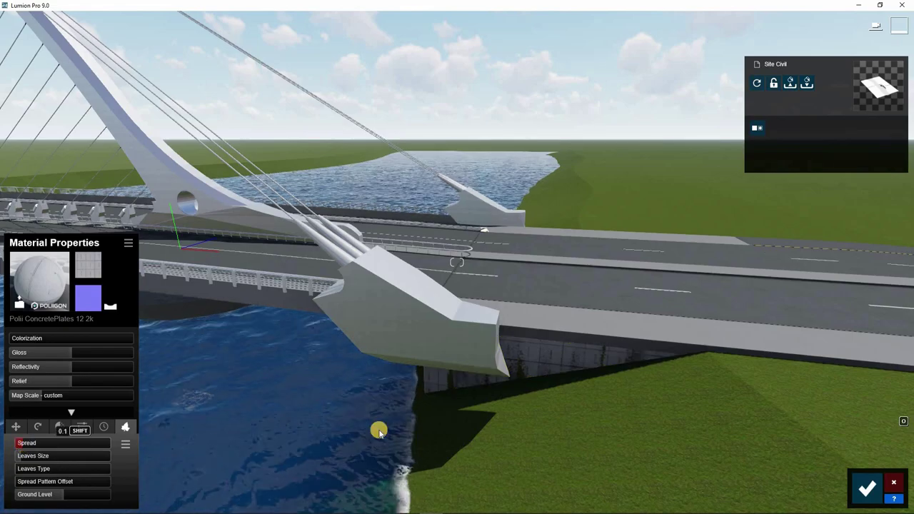
Check the textured abutment wall from a distance and save the site's material changes
{"action": "key", "text": "s"}
{"action": "right_click_drag", "start_coordinate": [493, 371], "coordinate": [422, 351]}
{"action": "right_click_drag", "start_coordinate": [614, 335], "coordinate": [622, 338]}
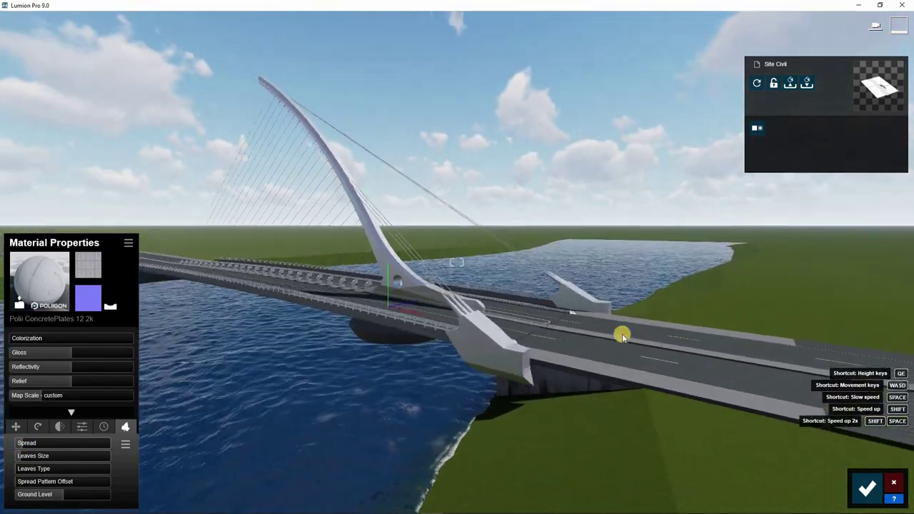
{"action": "key", "text": "w"}
{"action": "right_click_drag", "start_coordinate": [365, 379], "coordinate": [220, 324]}
{"action": "key", "text": "s"}
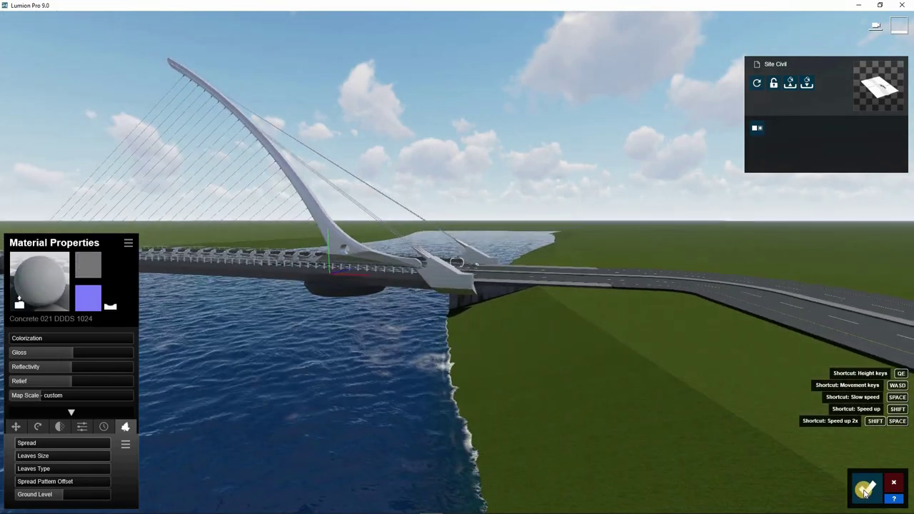
{"action": "left_click", "coordinate": [867, 487]}
Switch to landscape painting and choose the brown rocky soil texture for the fourth paint slot
{"action": "key", "text": "s"}
{"action": "right_click_drag", "start_coordinate": [515, 388], "coordinate": [599, 400]}
{"action": "key", "text": "q"}
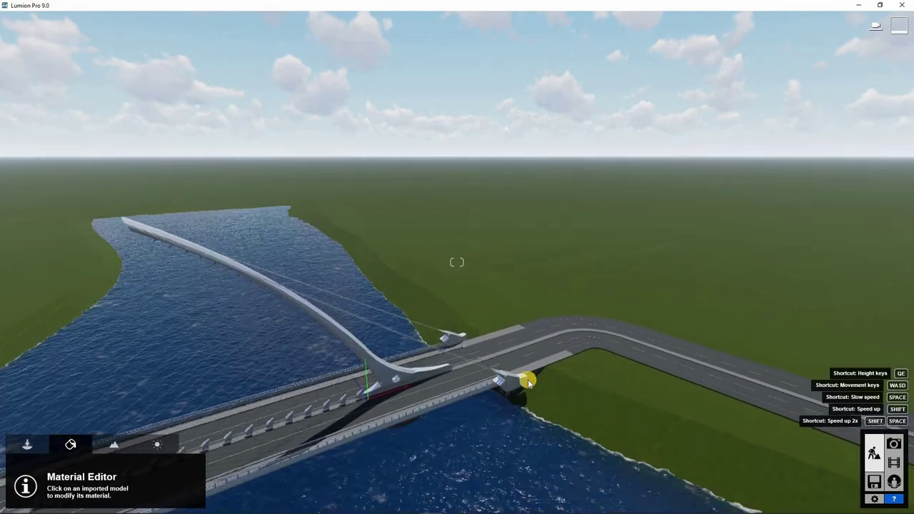
{"action": "scroll", "coordinate": [528, 379], "scroll_direction": "up", "scroll_amount": 4}
{"action": "key", "text": "s"}
{"action": "key", "text": "e"}
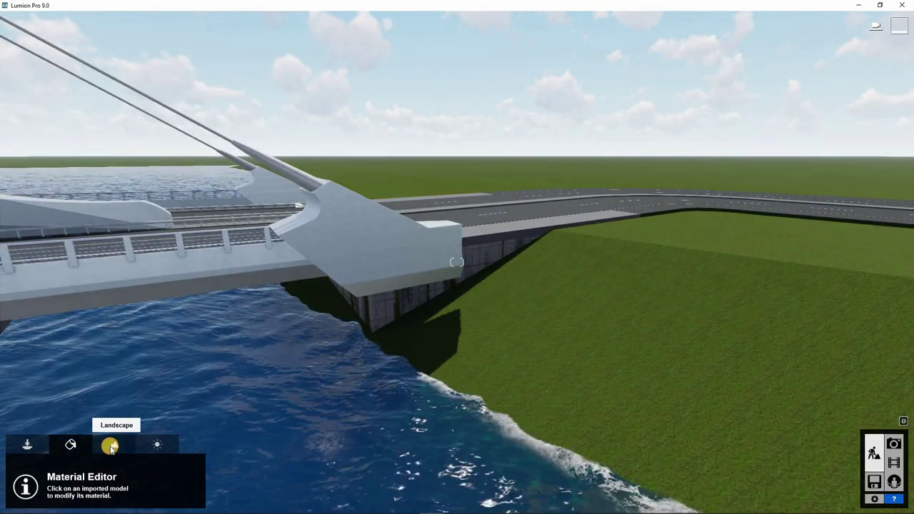
{"action": "left_click", "coordinate": [111, 446]}
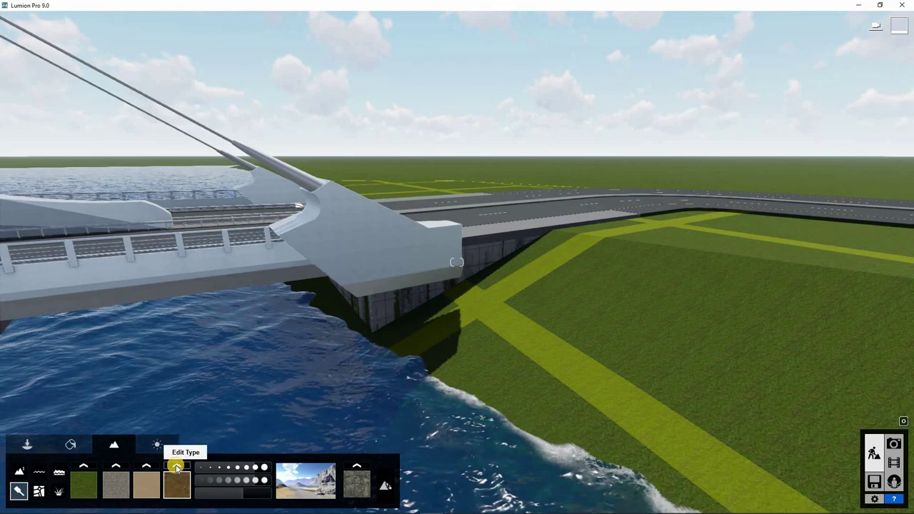
{"action": "left_click", "coordinate": [176, 468]}
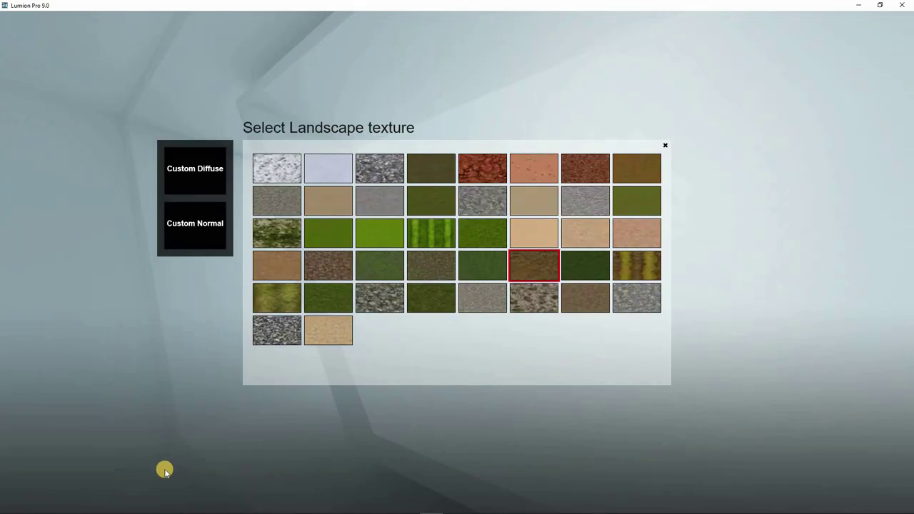
{"action": "left_click", "coordinate": [527, 269]}
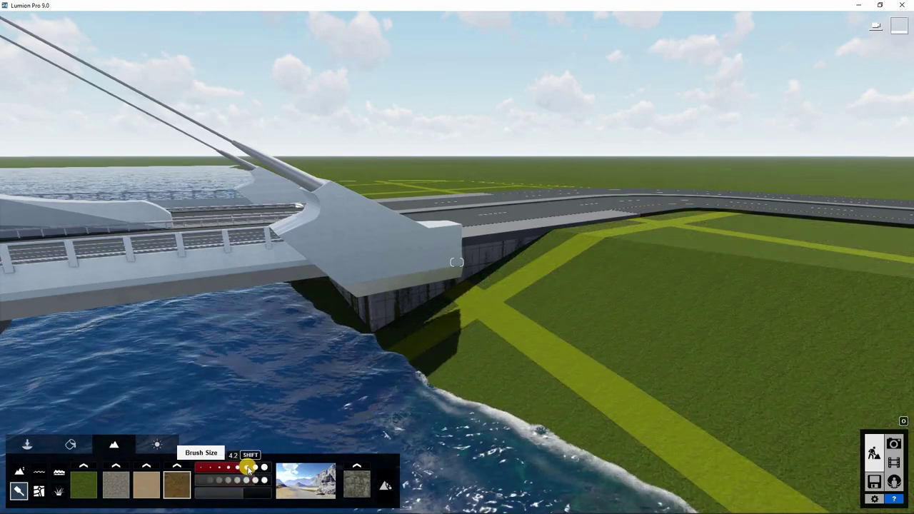
Set the brush size to 2.6 and paint a first patch of brown soil on the shoreline beside the abutment
{"action": "left_click_drag", "start_coordinate": [238, 468], "coordinate": [221, 472]}
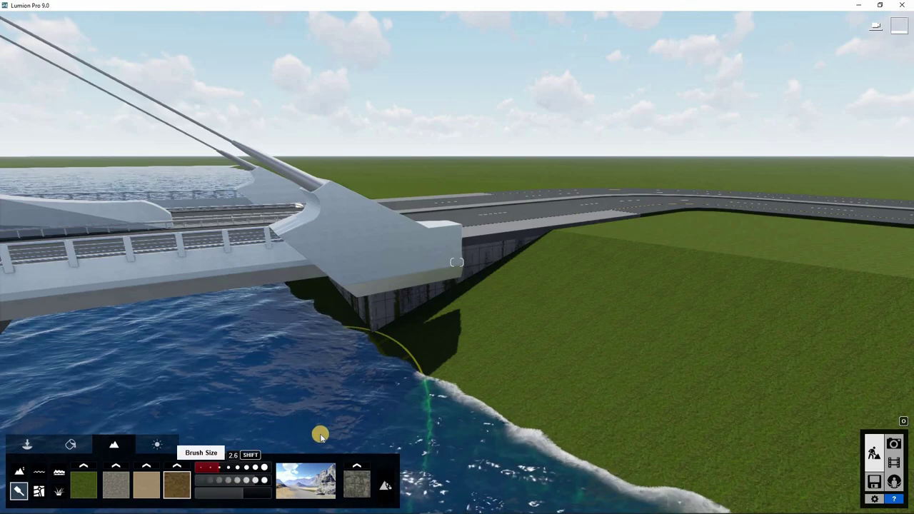
{"action": "key", "text": "s"}
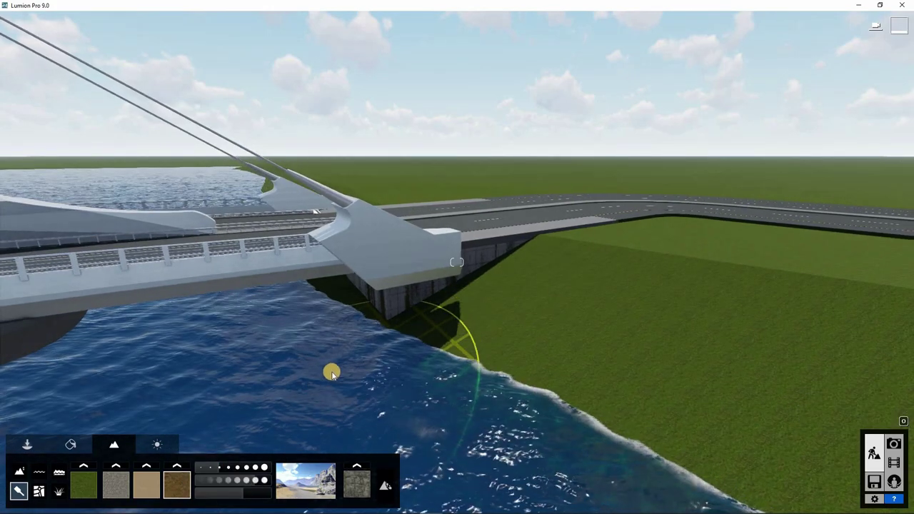
{"action": "scroll", "coordinate": [334, 376], "scroll_direction": "down", "scroll_amount": 2}
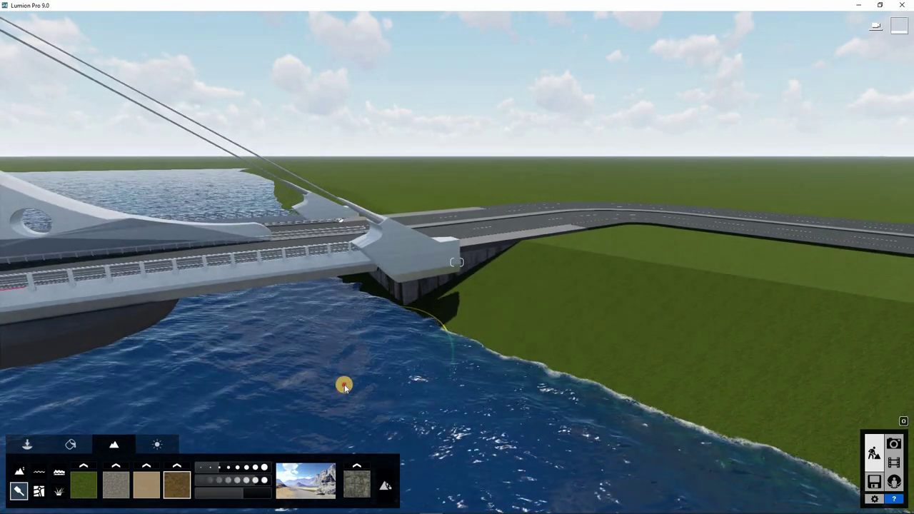
{"action": "mouse_move", "coordinate": [372, 402]}
{"action": "left_mouse_down"}
{"action": "mouse_move", "coordinate": [392, 412]}
{"action": "mouse_move", "coordinate": [370, 407]}
{"action": "left_mouse_up"}
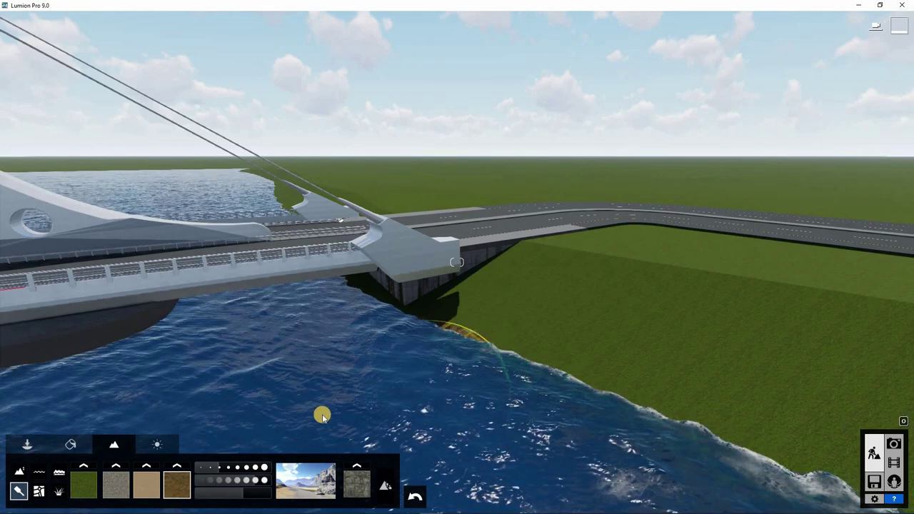
Set the landscape texture's tile size to 39.6 and paint brown soil along the waterline from the abutment outward
{"action": "mouse_move", "coordinate": [252, 497]}
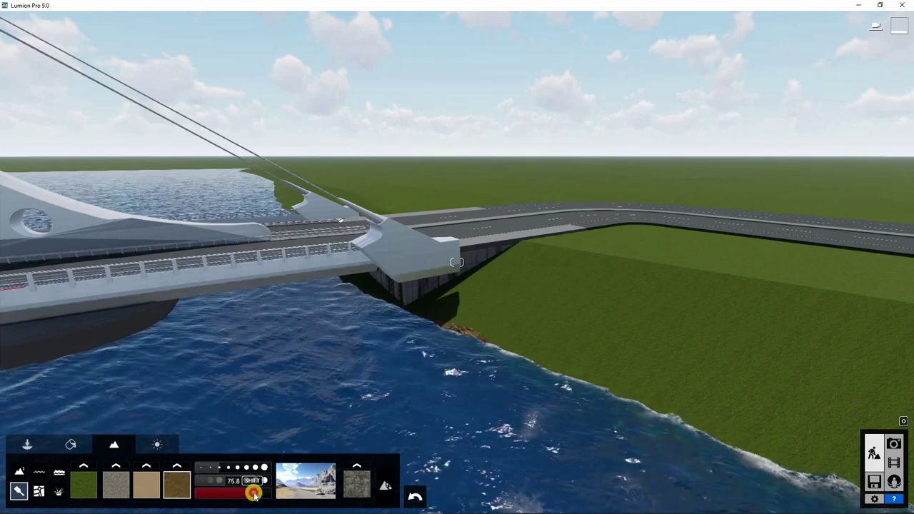
{"action": "left_click_drag", "start_coordinate": [254, 495], "coordinate": [248, 491]}
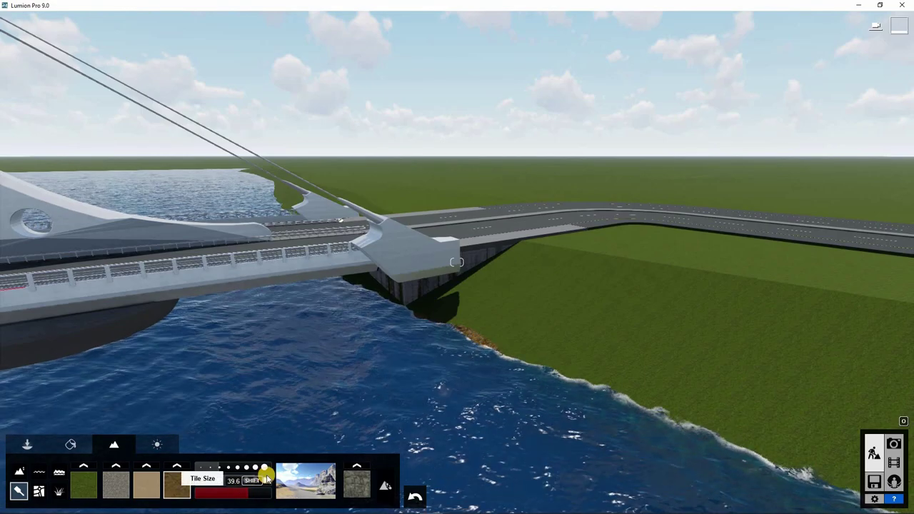
{"action": "mouse_move", "coordinate": [266, 481]}
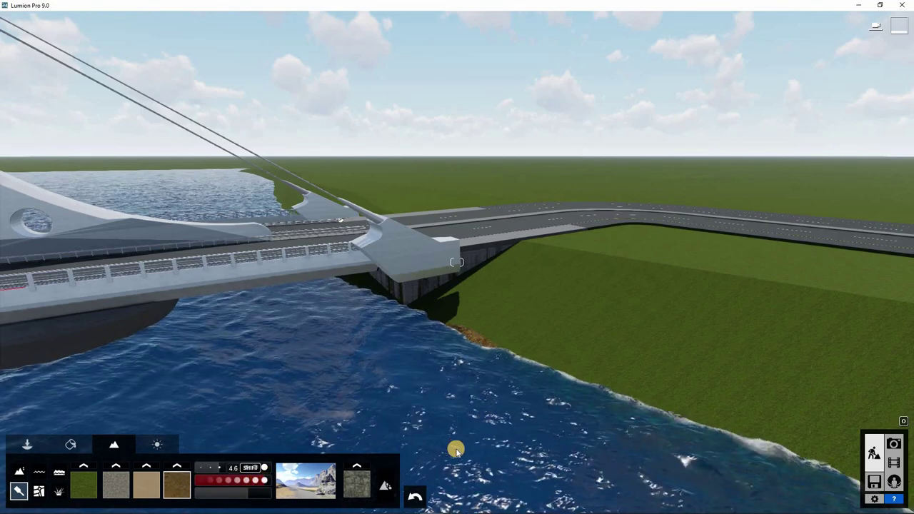
{"action": "left_click_drag", "start_coordinate": [464, 460], "coordinate": [497, 491]}
{"action": "key", "text": "s"}
{"action": "right_click_drag", "start_coordinate": [362, 383], "coordinate": [376, 425]}
{"action": "left_click_drag", "start_coordinate": [388, 432], "coordinate": [406, 439]}
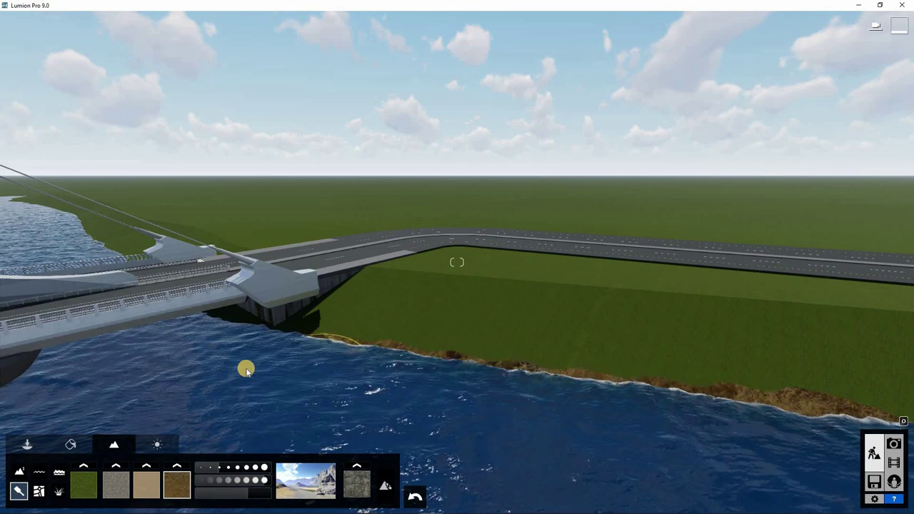
Extend the brown soil along the same bank, past the road's bend to the river's distant end
{"action": "right_click_drag", "start_coordinate": [245, 368], "coordinate": [576, 389]}
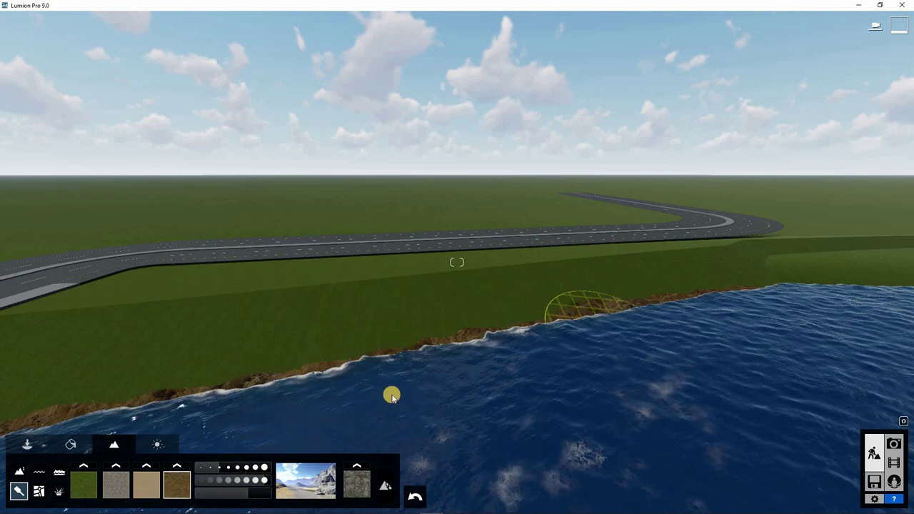
{"action": "right_click_drag", "start_coordinate": [373, 386], "coordinate": [376, 250]}
{"action": "mouse_move", "coordinate": [375, 252]}
{"action": "left_mouse_down"}
{"action": "mouse_move", "coordinate": [470, 237]}
{"action": "mouse_move", "coordinate": [570, 188]}
{"action": "left_mouse_up"}
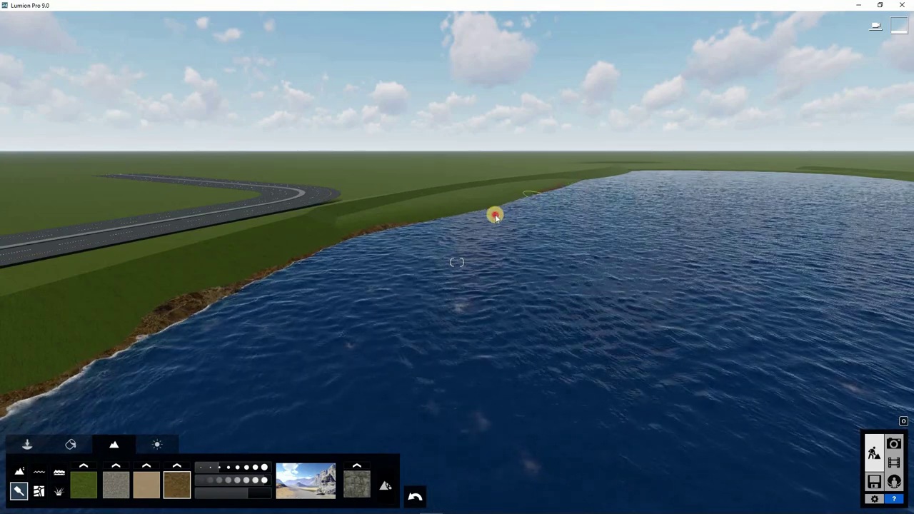
{"action": "mouse_move", "coordinate": [496, 217]}
{"action": "left_mouse_down"}
{"action": "mouse_move", "coordinate": [429, 226]}
{"action": "mouse_move", "coordinate": [447, 243]}
{"action": "left_mouse_up"}
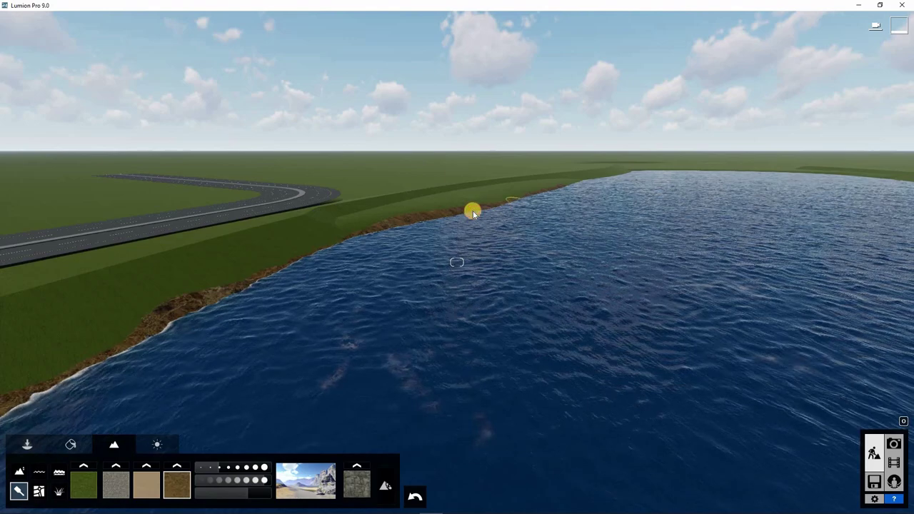
{"action": "mouse_move", "coordinate": [573, 193]}
{"action": "left_mouse_down"}
{"action": "mouse_move", "coordinate": [632, 170]}
{"action": "mouse_move", "coordinate": [565, 187]}
{"action": "left_mouse_up"}
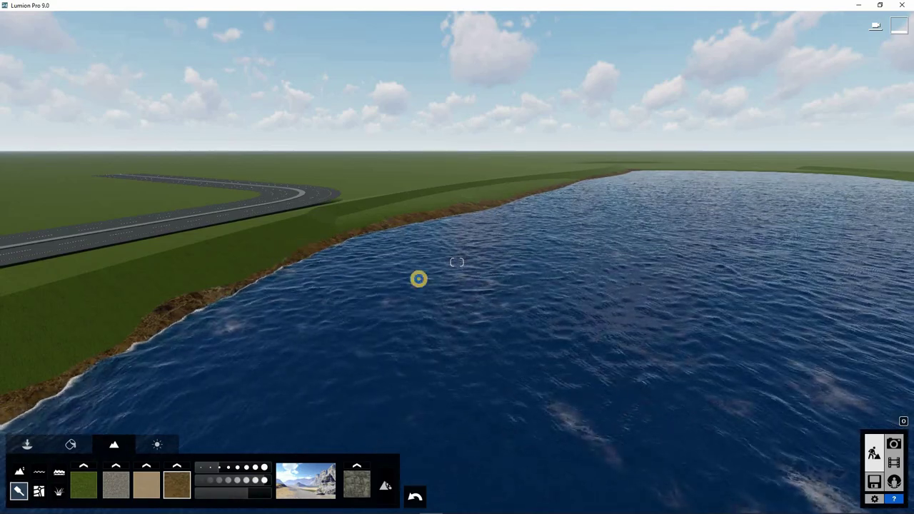
Paint brown soil along the opposite bank's waterline, from the river's distant end back to the bridge
{"action": "right_click_drag", "start_coordinate": [418, 278], "coordinate": [198, 163]}
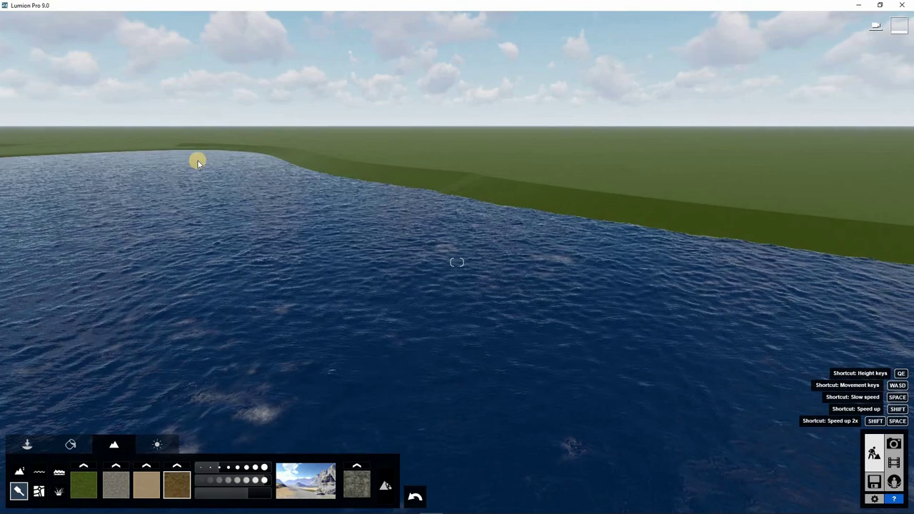
{"action": "mouse_move", "coordinate": [184, 148]}
{"action": "left_mouse_down"}
{"action": "mouse_move", "coordinate": [241, 150]}
{"action": "mouse_move", "coordinate": [365, 186]}
{"action": "mouse_move", "coordinate": [257, 157]}
{"action": "mouse_move", "coordinate": [267, 158]}
{"action": "left_mouse_up"}
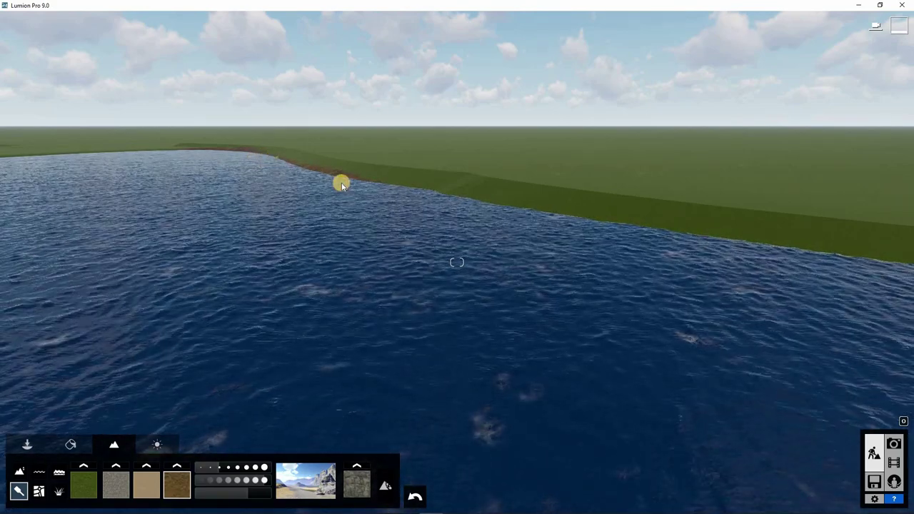
{"action": "left_click_drag", "start_coordinate": [357, 179], "coordinate": [620, 245]}
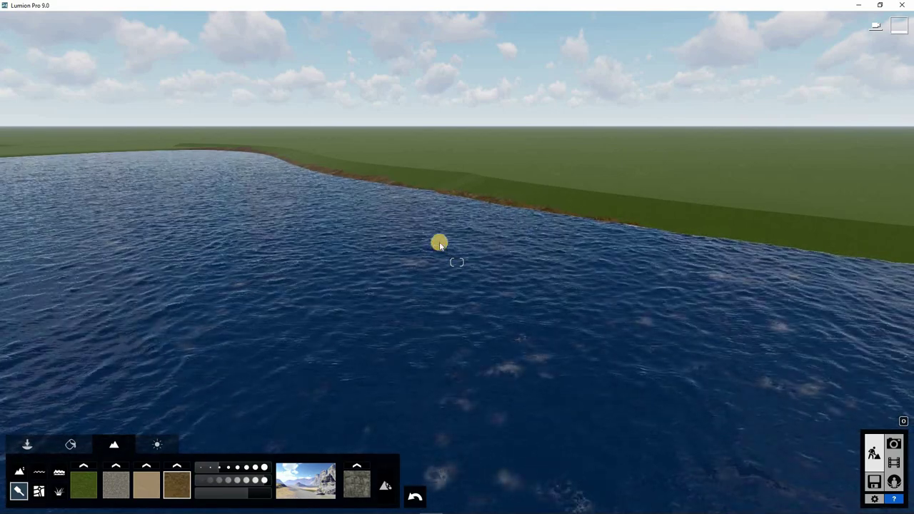
{"action": "right_click_drag", "start_coordinate": [440, 244], "coordinate": [259, 297]}
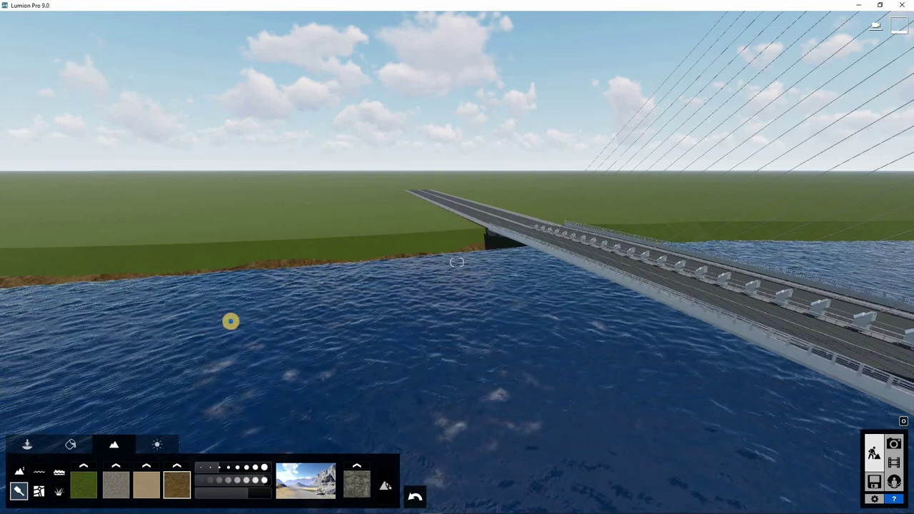
Paint brown soil along the far bank's waterline on the other side of the bridge, starting at the abutment
{"action": "right_click_drag", "start_coordinate": [231, 322], "coordinate": [401, 248]}
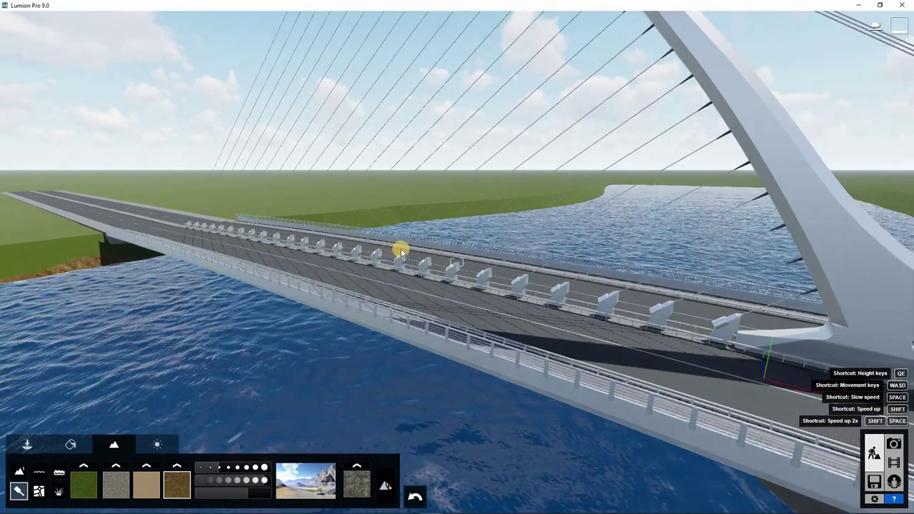
{"action": "scroll", "coordinate": [401, 249], "scroll_direction": "up", "scroll_amount": 6}
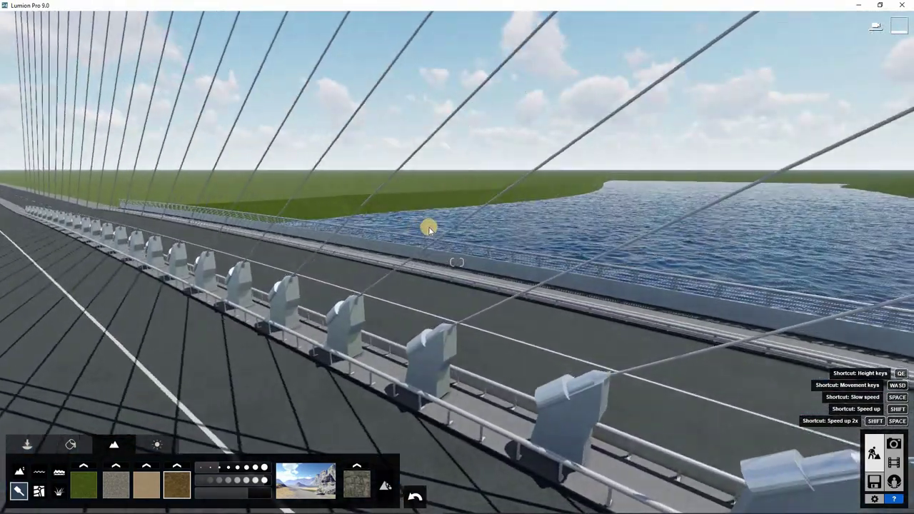
{"action": "key", "text": "w"}
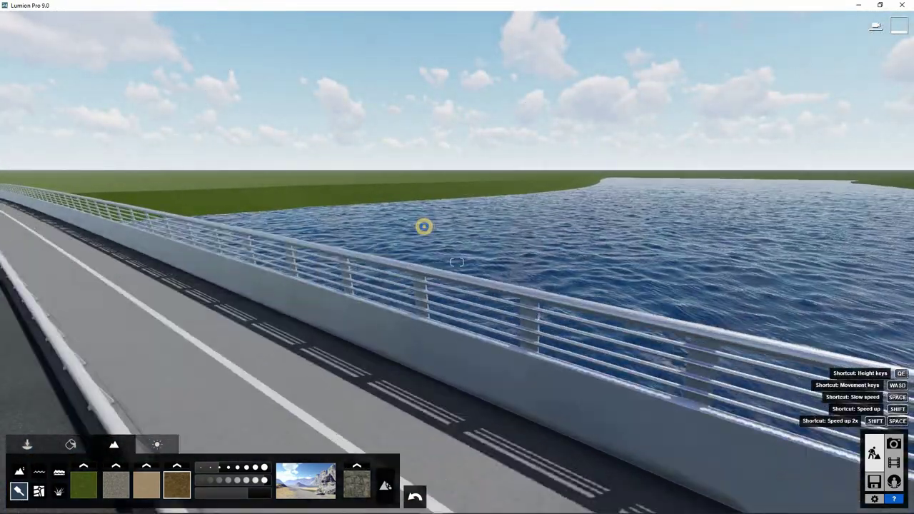
{"action": "key", "text": "w"}
{"action": "right_click_drag", "start_coordinate": [424, 226], "coordinate": [412, 255]}
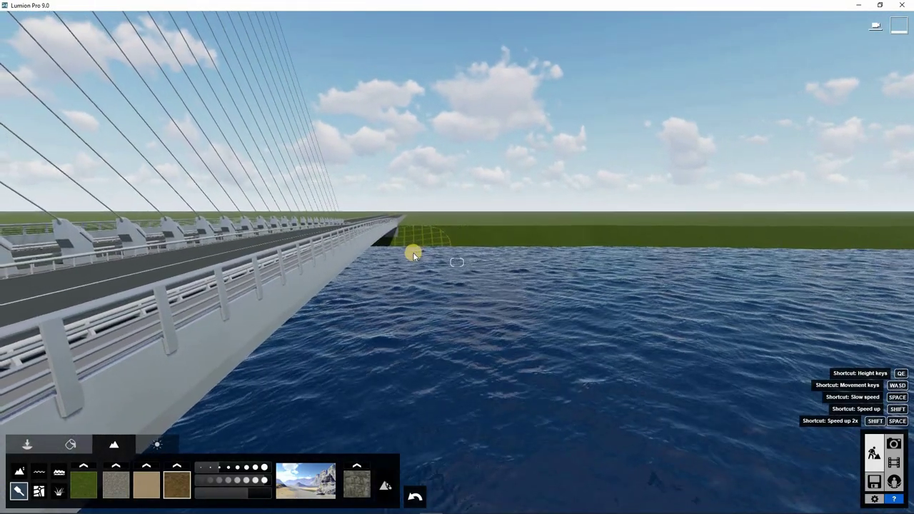
{"action": "key", "text": "e"}
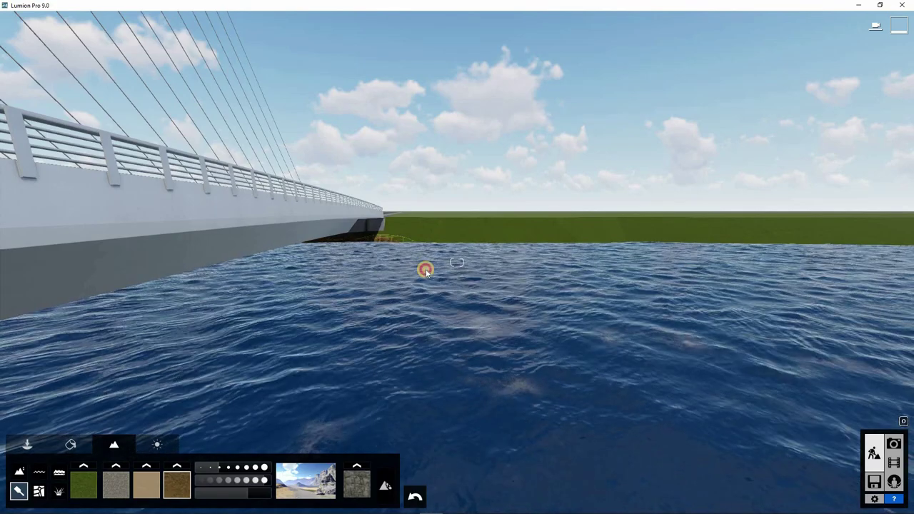
{"action": "mouse_move", "coordinate": [425, 270]}
{"action": "left_mouse_down"}
{"action": "mouse_move", "coordinate": [685, 265]}
{"action": "mouse_move", "coordinate": [555, 267]}
{"action": "left_mouse_up"}
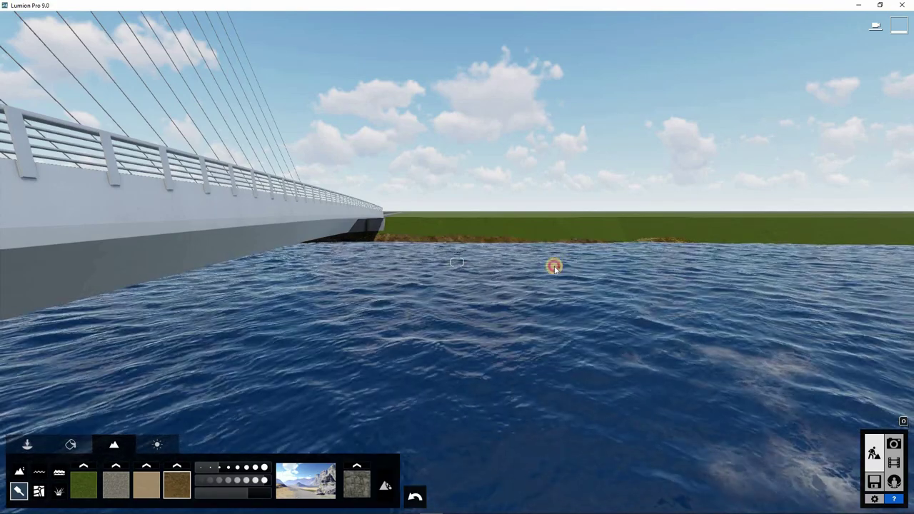
Extend the brown soil along the far bank's waterline towards the river's bend
{"action": "mouse_move", "coordinate": [219, 318]}
{"action": "right_mouse_down"}
{"action": "mouse_move", "coordinate": [302, 306]}
{"action": "mouse_move", "coordinate": [502, 345]}
{"action": "mouse_move", "coordinate": [481, 337]}
{"action": "mouse_move", "coordinate": [457, 351]}
{"action": "mouse_move", "coordinate": [477, 350]}
{"action": "right_mouse_up"}
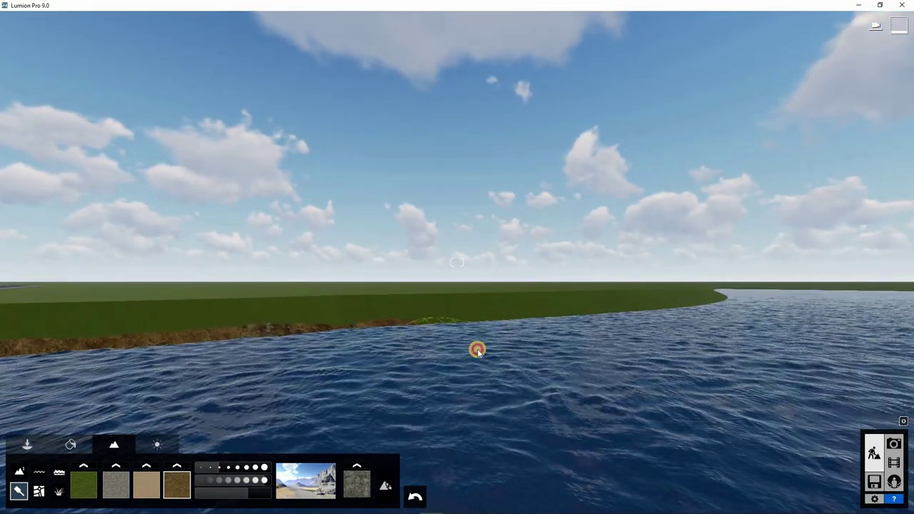
{"action": "mouse_move", "coordinate": [477, 350]}
{"action": "left_mouse_down"}
{"action": "mouse_move", "coordinate": [749, 313]}
{"action": "mouse_move", "coordinate": [616, 334]}
{"action": "left_mouse_up"}
{"action": "mouse_move", "coordinate": [341, 349]}
{"action": "right_mouse_down"}
{"action": "mouse_move", "coordinate": [669, 273]}
{"action": "mouse_move", "coordinate": [597, 282]}
{"action": "right_mouse_up"}
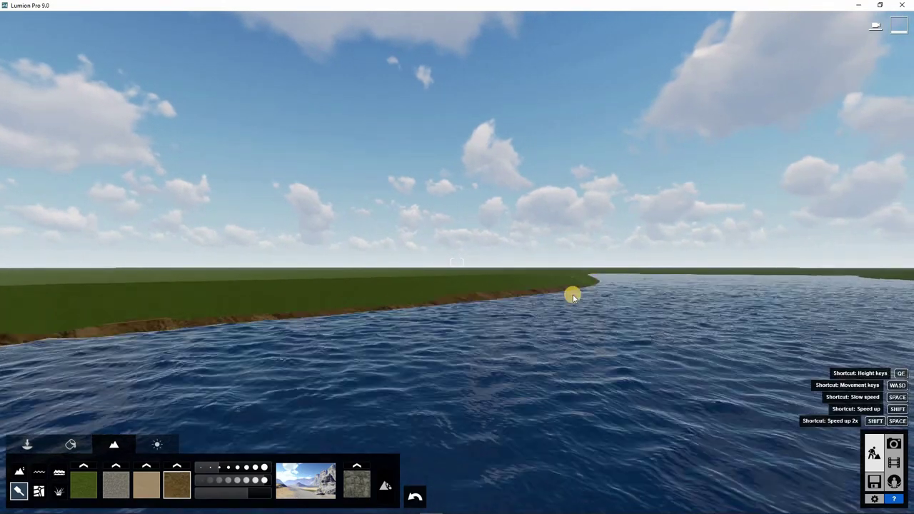
{"action": "mouse_move", "coordinate": [573, 296]}
{"action": "left_mouse_down"}
{"action": "mouse_move", "coordinate": [306, 376]}
{"action": "mouse_move", "coordinate": [208, 390]}
{"action": "mouse_move", "coordinate": [217, 383]}
{"action": "left_mouse_up"}
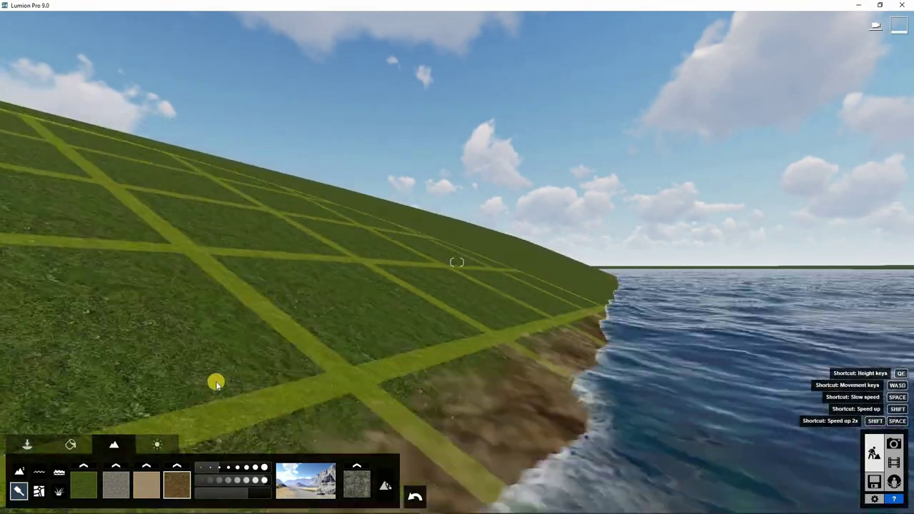
Fill the gaps in the far bank's brown soil and continue it past the bend to the river's distant end
{"action": "key", "text": "s"}
{"action": "right_click_drag", "start_coordinate": [393, 381], "coordinate": [437, 394]}
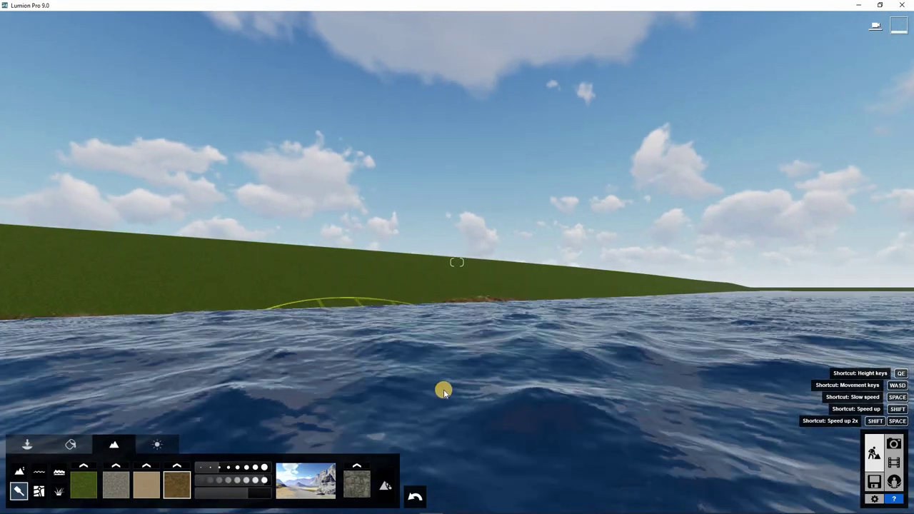
{"action": "left_click_drag", "start_coordinate": [365, 399], "coordinate": [122, 420]}
{"action": "key", "text": "e"}
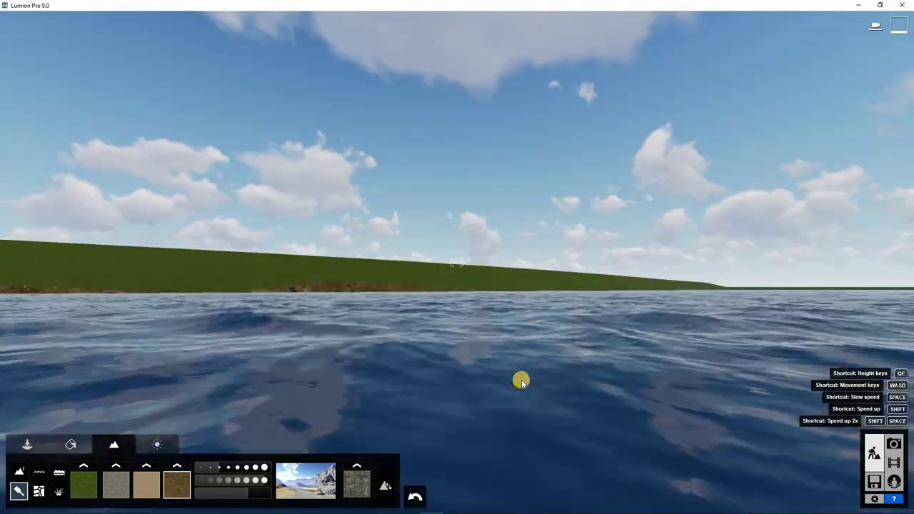
{"action": "key", "text": "q"}
{"action": "mouse_move", "coordinate": [251, 380]}
{"action": "left_mouse_down"}
{"action": "mouse_move", "coordinate": [241, 384]}
{"action": "mouse_move", "coordinate": [476, 374]}
{"action": "mouse_move", "coordinate": [569, 343]}
{"action": "mouse_move", "coordinate": [557, 343]}
{"action": "mouse_move", "coordinate": [736, 306]}
{"action": "mouse_move", "coordinate": [639, 318]}
{"action": "left_mouse_up"}
{"action": "mouse_move", "coordinate": [486, 392]}
{"action": "right_mouse_down"}
{"action": "mouse_move", "coordinate": [485, 367]}
{"action": "mouse_move", "coordinate": [416, 371]}
{"action": "mouse_move", "coordinate": [547, 361]}
{"action": "mouse_move", "coordinate": [641, 322]}
{"action": "right_mouse_up"}
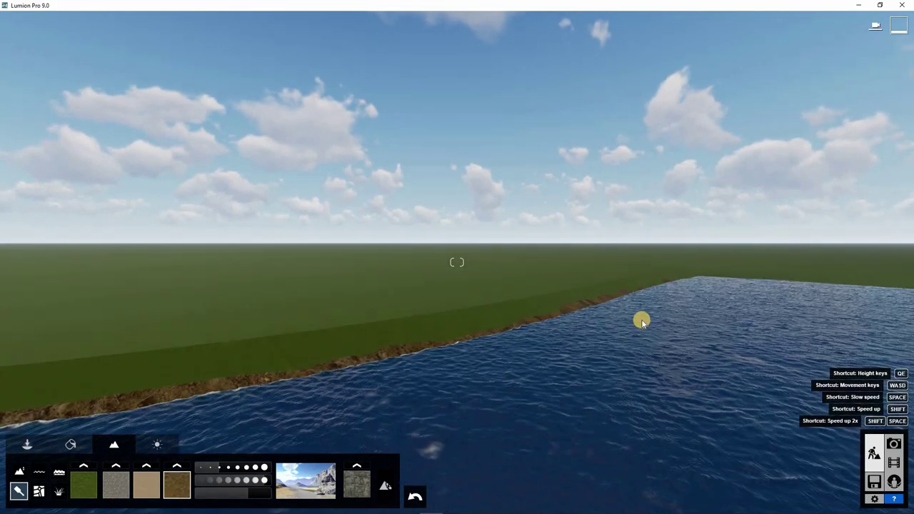
{"action": "key", "text": "q"}
{"action": "mouse_move", "coordinate": [641, 314]}
{"action": "left_mouse_down"}
{"action": "mouse_move", "coordinate": [706, 285]}
{"action": "mouse_move", "coordinate": [671, 299]}
{"action": "mouse_move", "coordinate": [595, 357]}
{"action": "left_mouse_up"}
Paint brown soil along the remaining unpainted bank beside the road-side bridge abutment
{"action": "key", "text": "s"}
{"action": "mouse_move", "coordinate": [622, 346]}
{"action": "right_mouse_down"}
{"action": "mouse_move", "coordinate": [708, 343]}
{"action": "mouse_move", "coordinate": [602, 327]}
{"action": "mouse_move", "coordinate": [422, 340]}
{"action": "mouse_move", "coordinate": [386, 328]}
{"action": "mouse_move", "coordinate": [394, 333]}
{"action": "mouse_move", "coordinate": [380, 350]}
{"action": "mouse_move", "coordinate": [343, 293]}
{"action": "mouse_move", "coordinate": [262, 365]}
{"action": "mouse_move", "coordinate": [290, 370]}
{"action": "right_mouse_up"}
{"action": "key", "text": "w"}
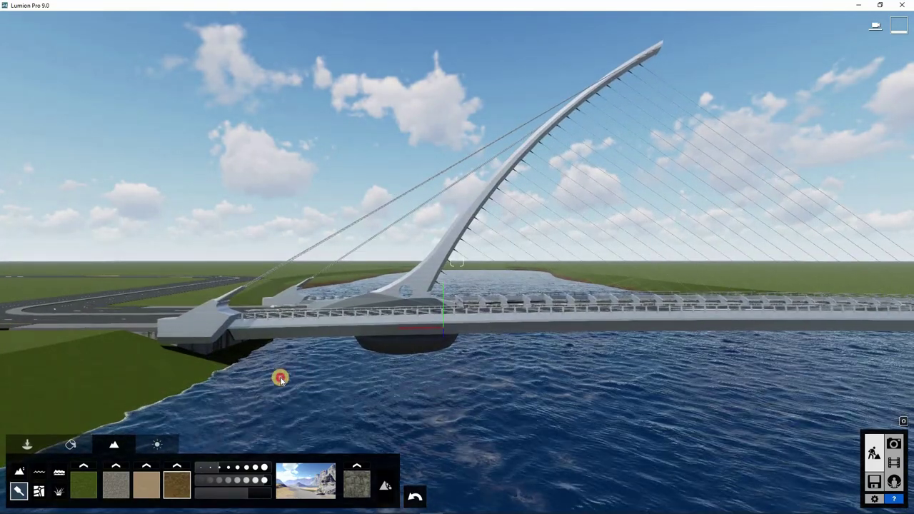
{"action": "right_click_drag", "start_coordinate": [480, 340], "coordinate": [447, 369]}
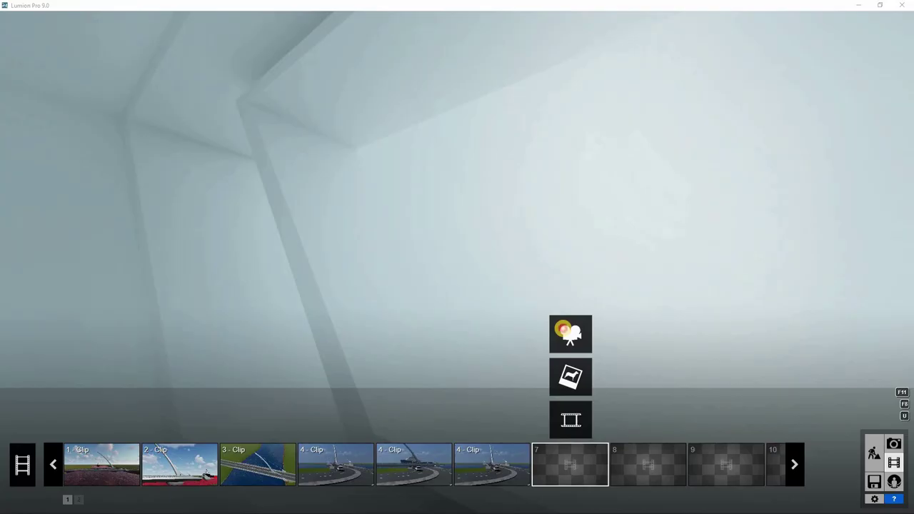
Record movie clip 7 from two identical aerial photos of the bridge, with a duration of 25.0 s
{"action": "left_click", "coordinate": [565, 332]}
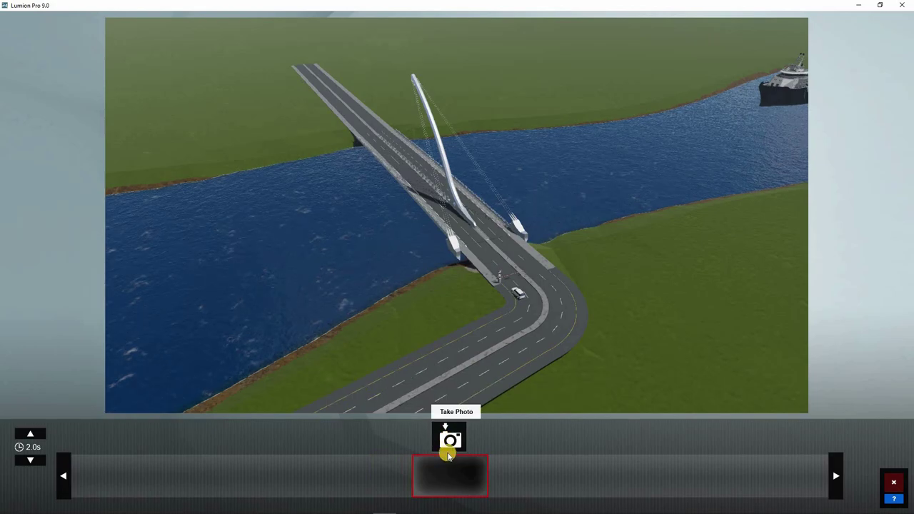
{"action": "left_click", "coordinate": [451, 442]}
{"action": "left_click", "coordinate": [450, 438]}
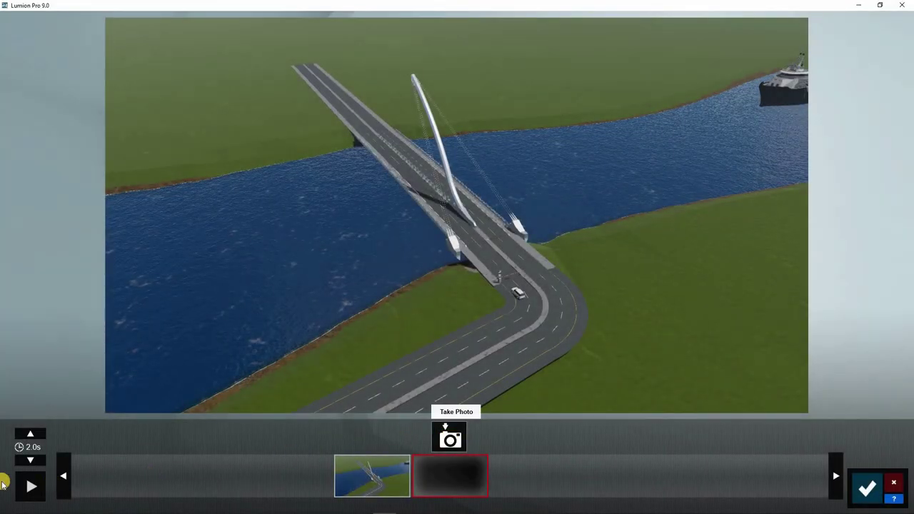
{"action": "left_click", "coordinate": [28, 433]}
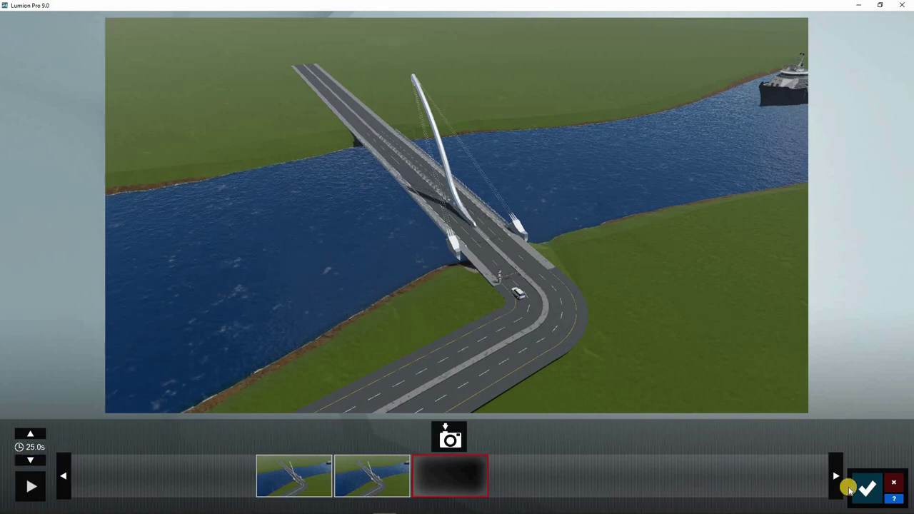
{"action": "left_click", "coordinate": [859, 488]}
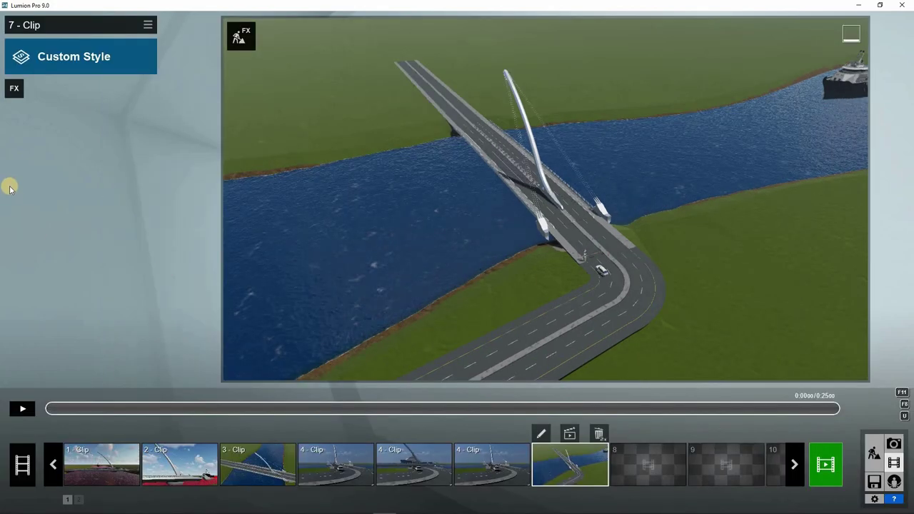
Add the Advanced Move effect to clip 7 and open it for editing
{"action": "left_click", "coordinate": [13, 89]}
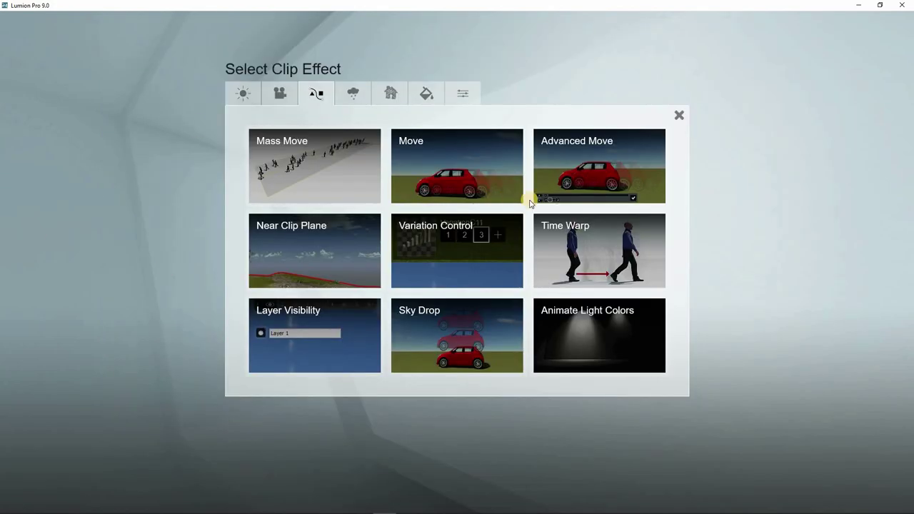
{"action": "left_click", "coordinate": [597, 174]}
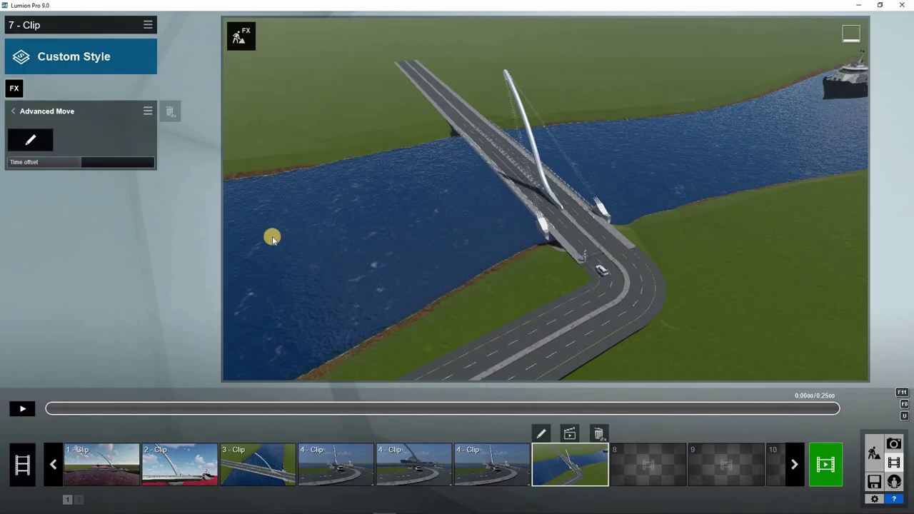
{"action": "left_click", "coordinate": [29, 140]}
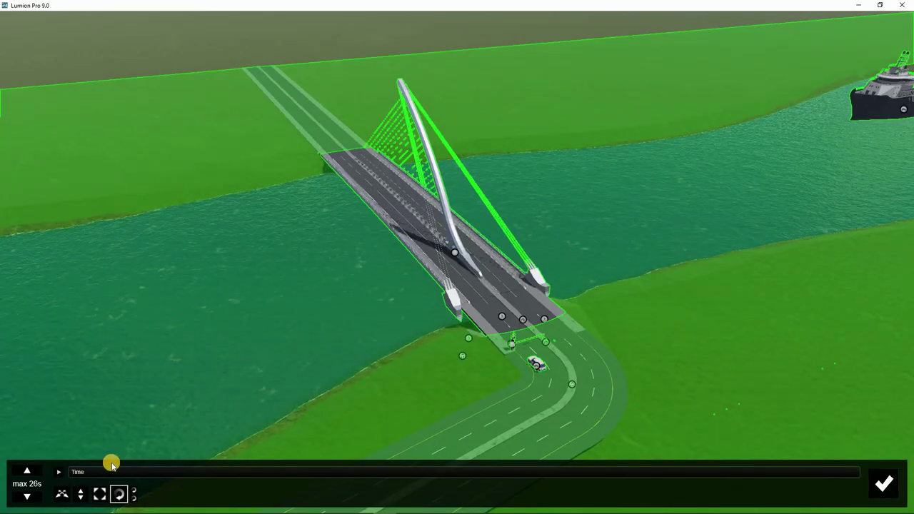
Keyframe the bridge's open position at about 13.2 s by rotating it away from the road to lie along the river
{"action": "left_click", "coordinate": [455, 253]}
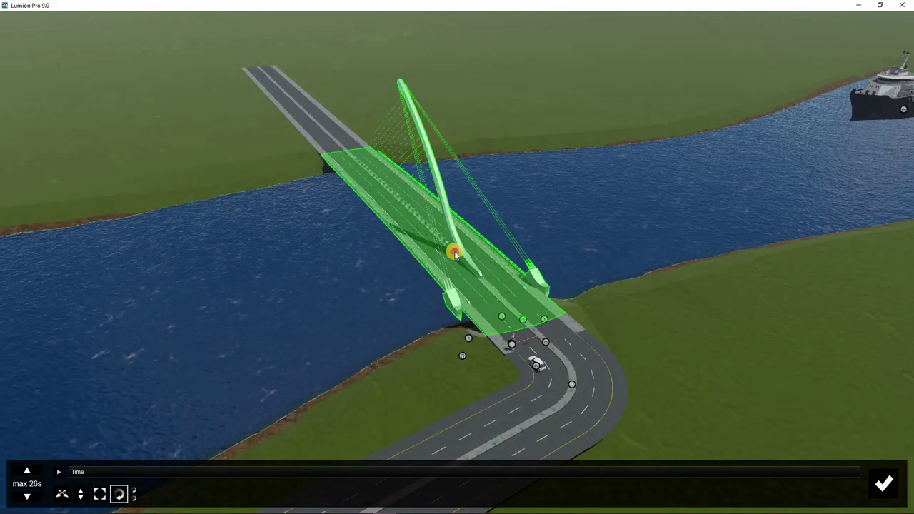
{"action": "left_click_drag", "start_coordinate": [455, 252], "coordinate": [333, 292]}
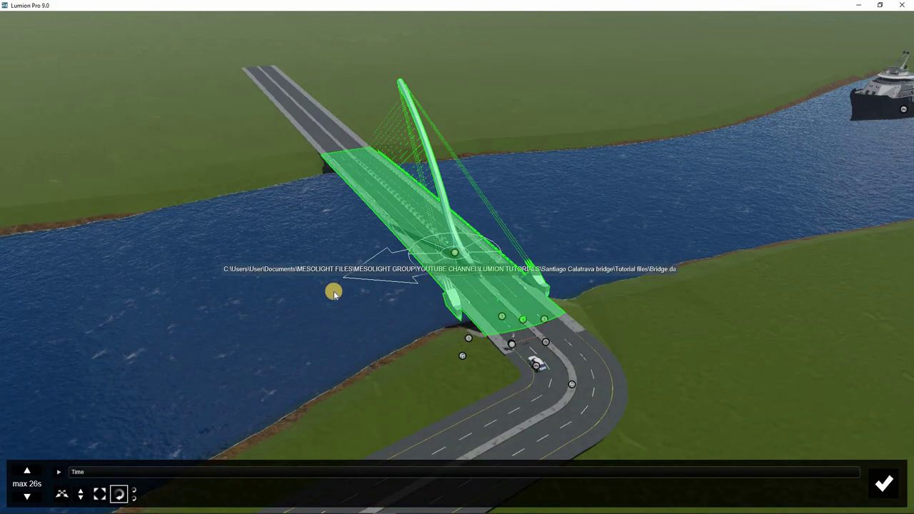
{"action": "left_click", "coordinate": [74, 472]}
{"action": "left_click_drag", "start_coordinate": [77, 473], "coordinate": [315, 481]}
{"action": "left_click_drag", "start_coordinate": [433, 477], "coordinate": [448, 477]}
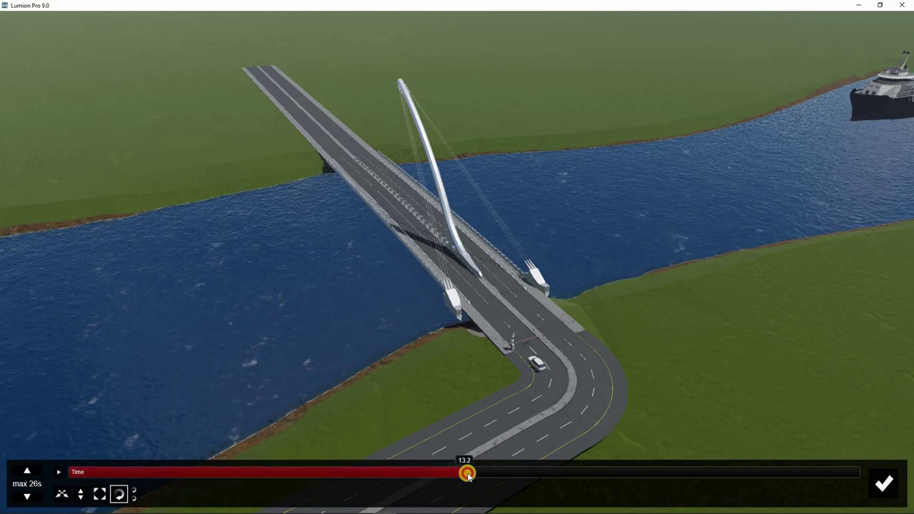
{"action": "left_click", "coordinate": [447, 255]}
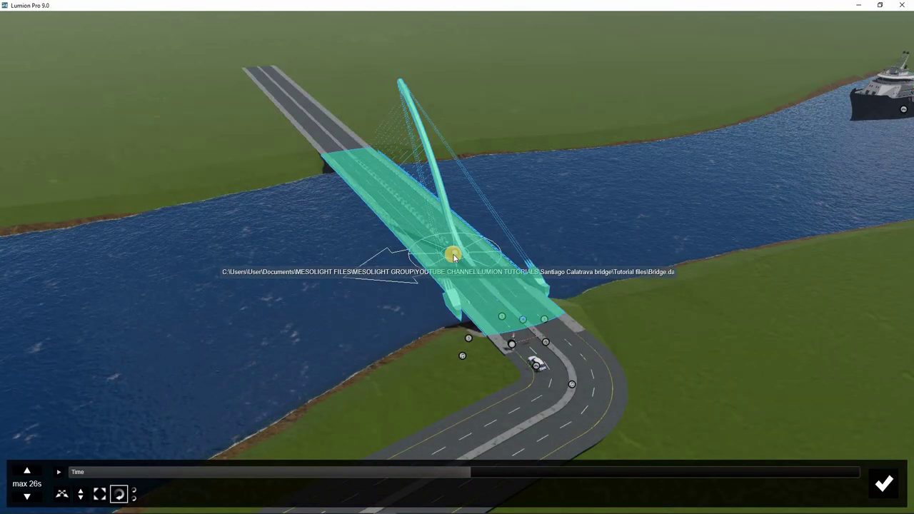
{"action": "left_click_drag", "start_coordinate": [447, 271], "coordinate": [705, 369]}
Keyframe the bridge's closed position at an earlier time by rotating it back in line with the road, and preview the swing
{"action": "left_click_drag", "start_coordinate": [468, 477], "coordinate": [241, 480]}
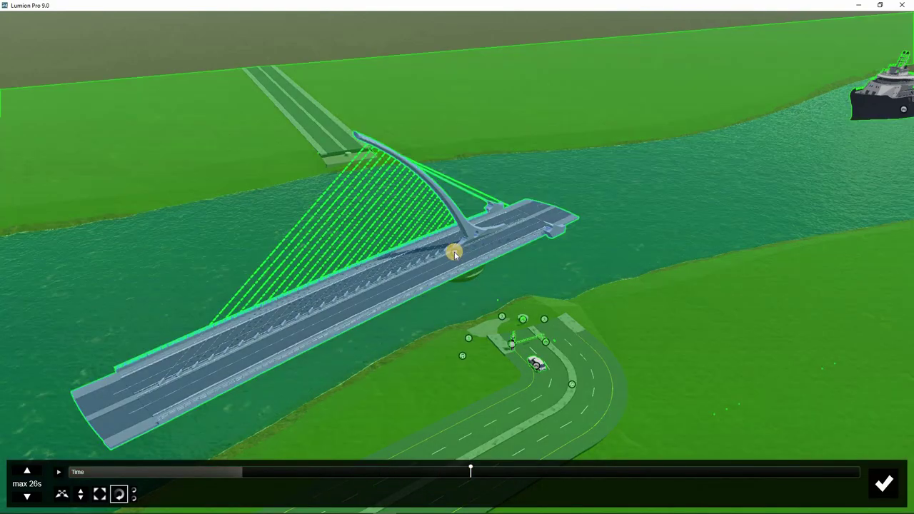
{"action": "left_click_drag", "start_coordinate": [471, 255], "coordinate": [197, 318]}
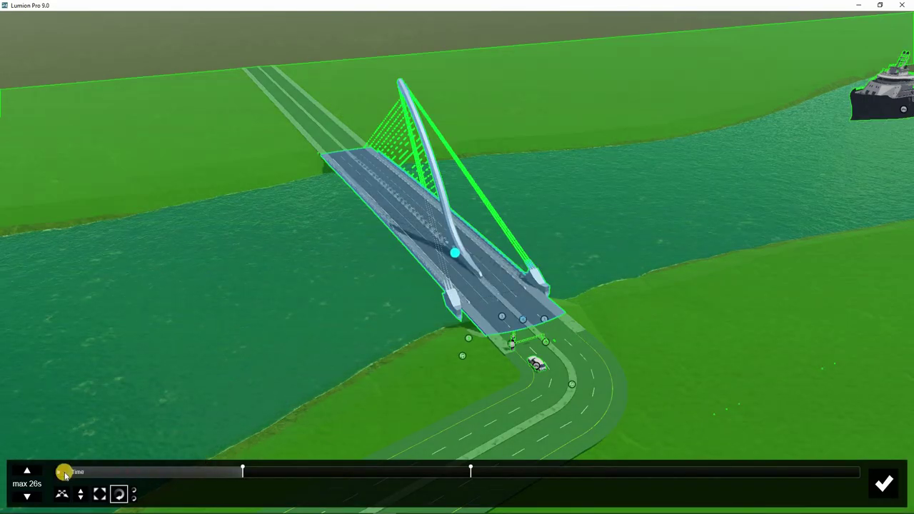
{"action": "left_click", "coordinate": [60, 473]}
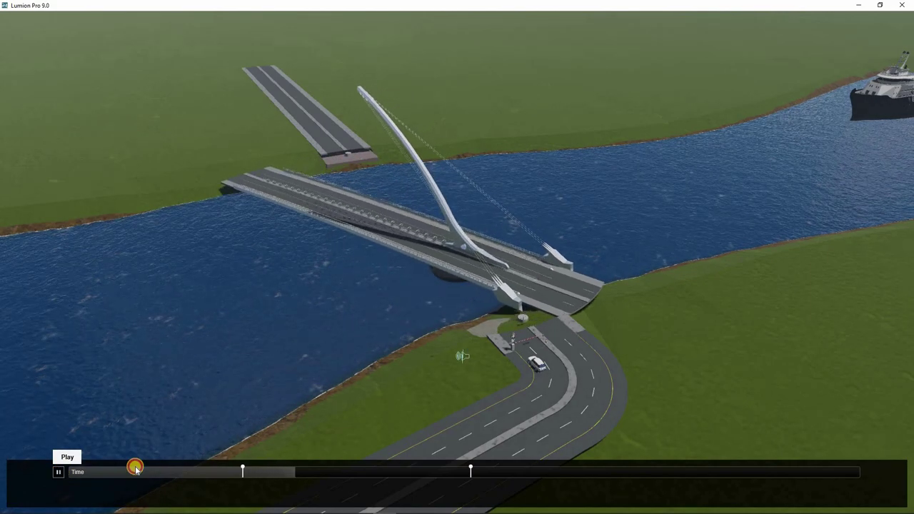
{"action": "left_click_drag", "start_coordinate": [135, 468], "coordinate": [69, 483]}
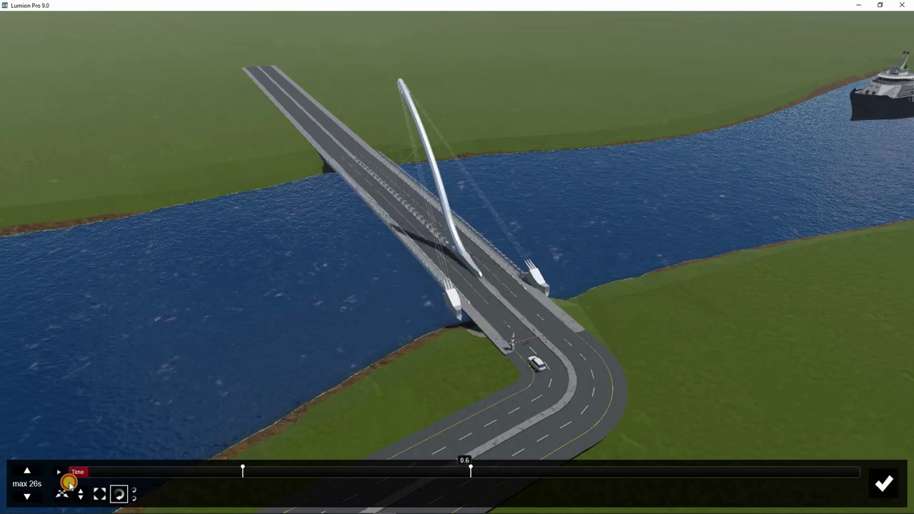
Keyframe the boom gate bar's raised position about a quarter into the timeline by banking it up to near vertical
{"action": "left_click", "coordinate": [61, 493]}
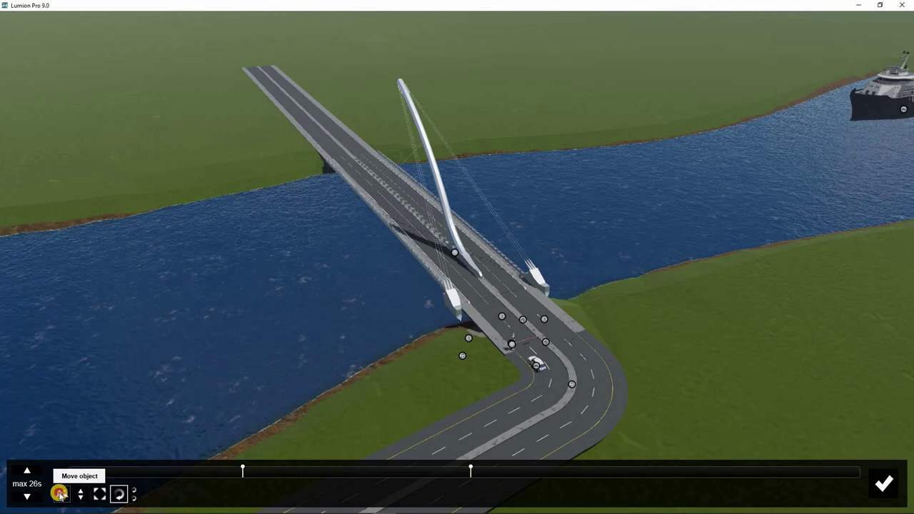
{"action": "left_click", "coordinate": [119, 495]}
{"action": "left_click_drag", "start_coordinate": [536, 367], "coordinate": [520, 357]}
{"action": "scroll", "coordinate": [519, 356], "scroll_direction": "up", "scroll_amount": 1}
{"action": "scroll", "coordinate": [519, 357], "scroll_direction": "up", "scroll_amount": 6}
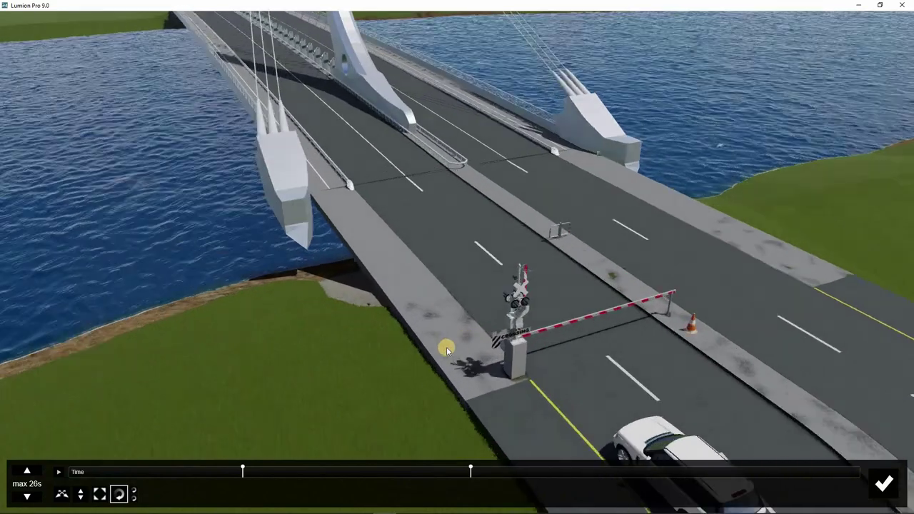
{"action": "scroll", "coordinate": [447, 347], "scroll_direction": "up", "scroll_amount": 5}
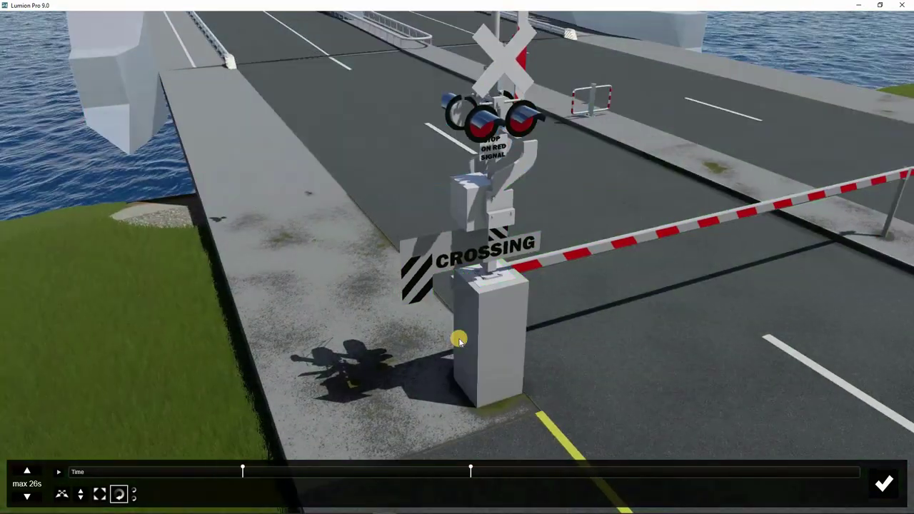
{"action": "key", "text": "d"}
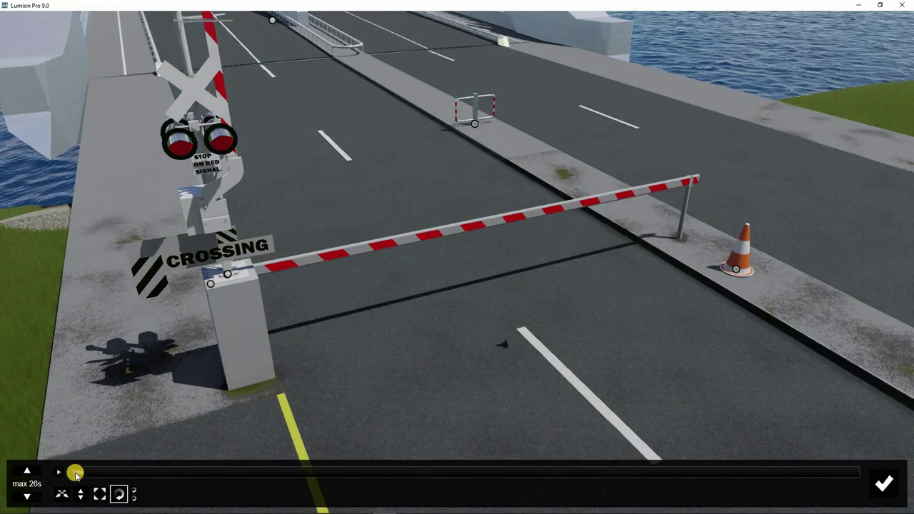
{"action": "left_click_drag", "start_coordinate": [150, 477], "coordinate": [165, 479]}
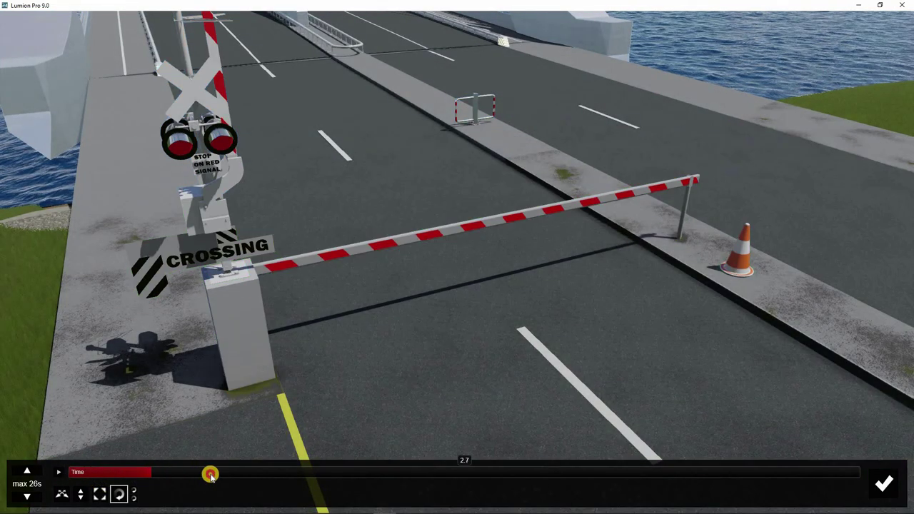
{"action": "left_click_drag", "start_coordinate": [248, 477], "coordinate": [252, 477]}
{"action": "left_click", "coordinate": [120, 495]}
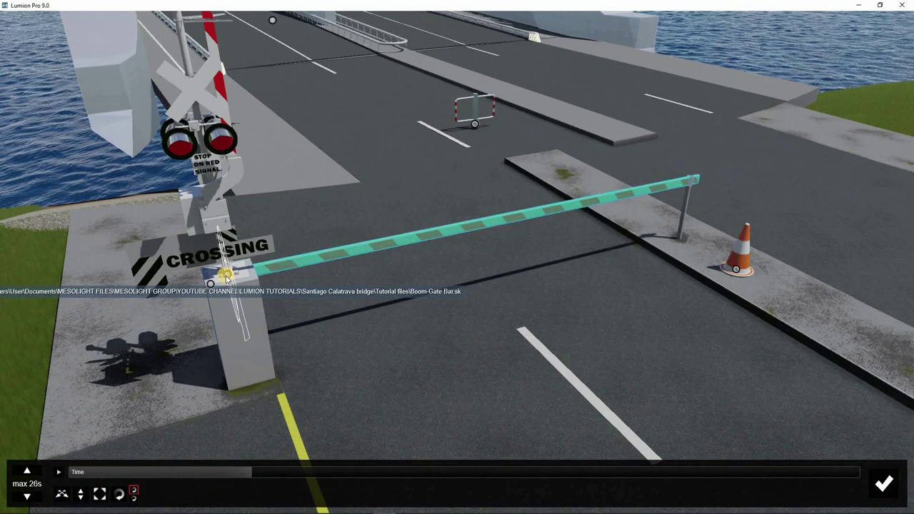
{"action": "left_click", "coordinate": [134, 499]}
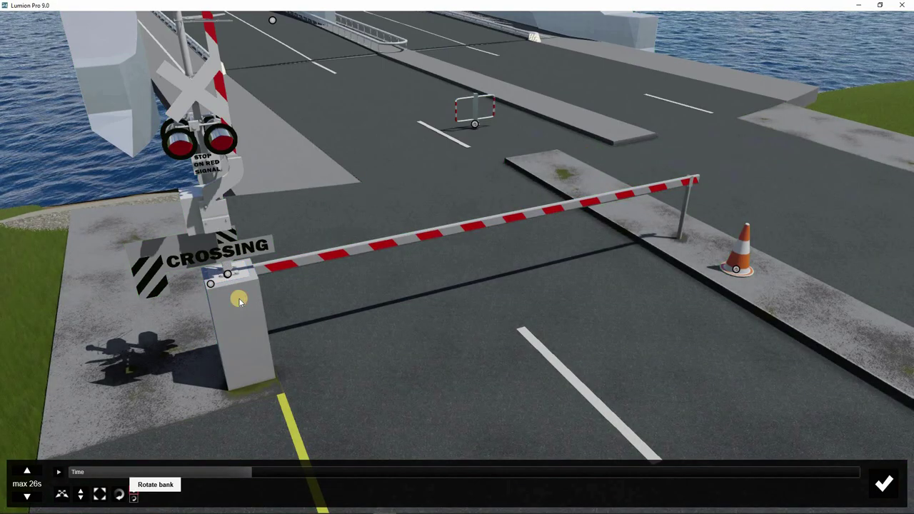
{"action": "left_click", "coordinate": [227, 277]}
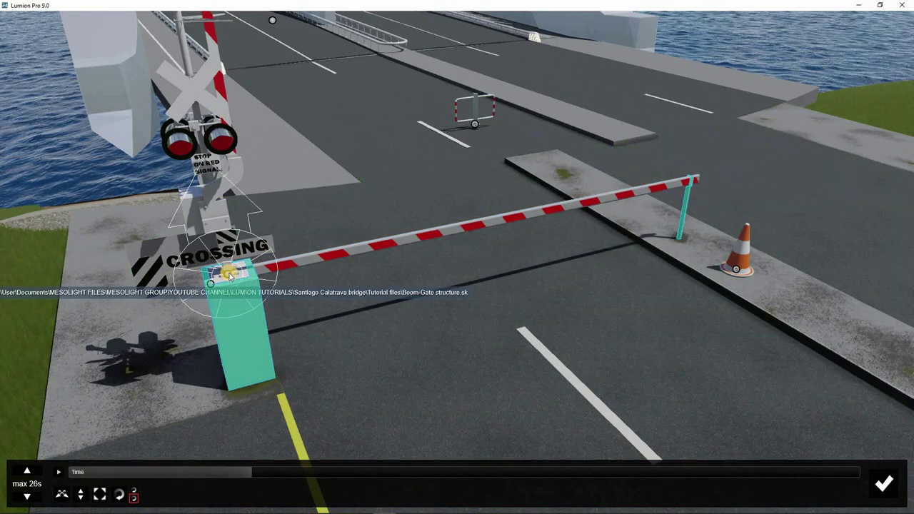
{"action": "left_click_drag", "start_coordinate": [196, 268], "coordinate": [163, 280]}
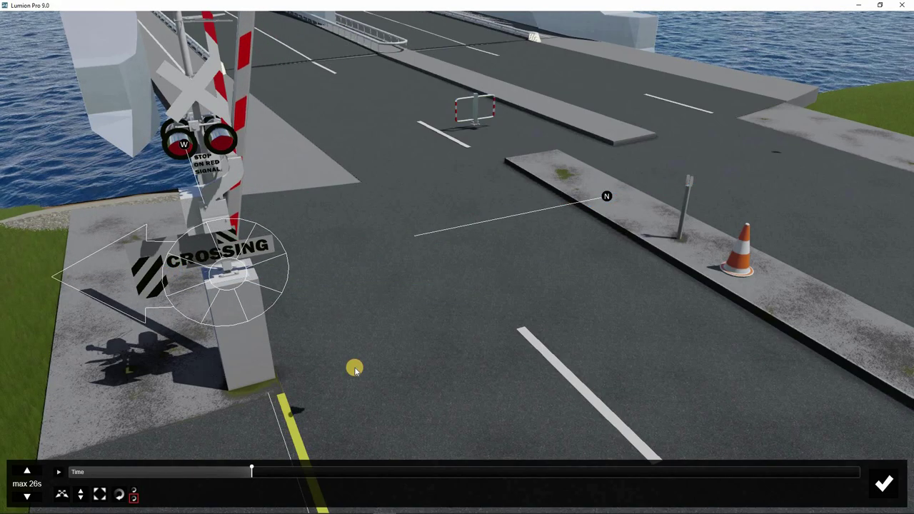
{"action": "left_click_drag", "start_coordinate": [355, 369], "coordinate": [356, 383]}
Keyframe the boom gate bar's lowered position at 0.0 s by banking it back down across the road
{"action": "key", "text": "s"}
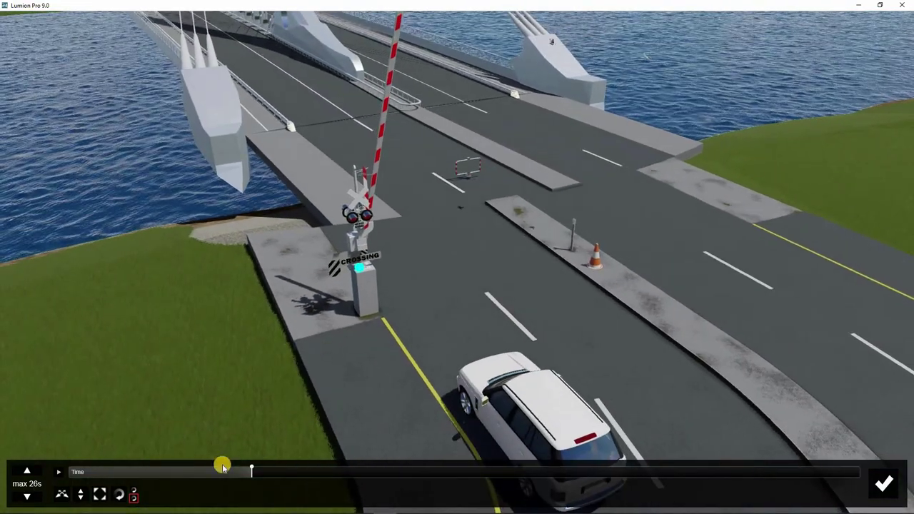
{"action": "left_click_drag", "start_coordinate": [245, 472], "coordinate": [63, 484]}
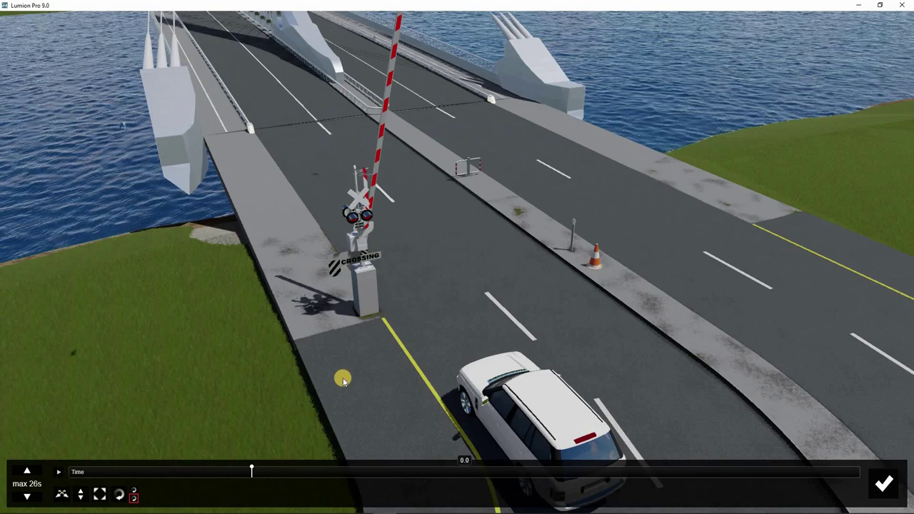
{"action": "left_click", "coordinate": [119, 494]}
{"action": "left_click", "coordinate": [364, 241]}
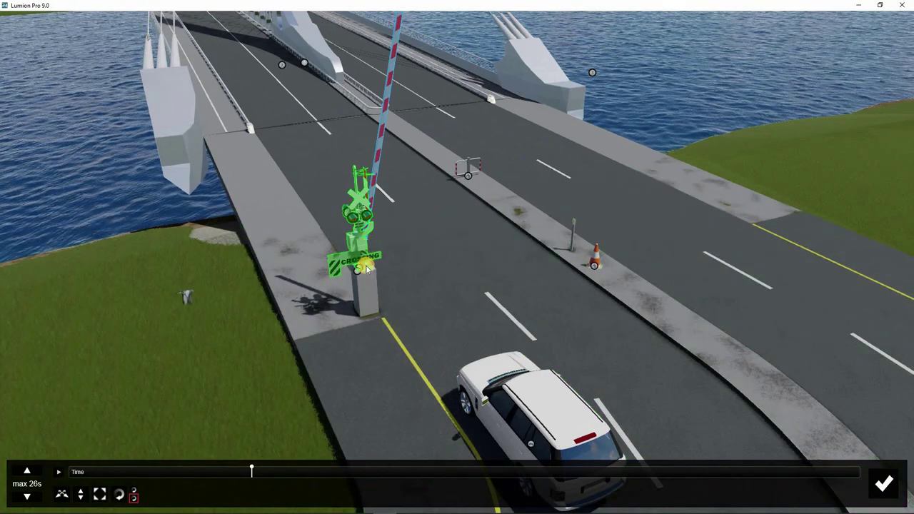
{"action": "left_click", "coordinate": [363, 268]}
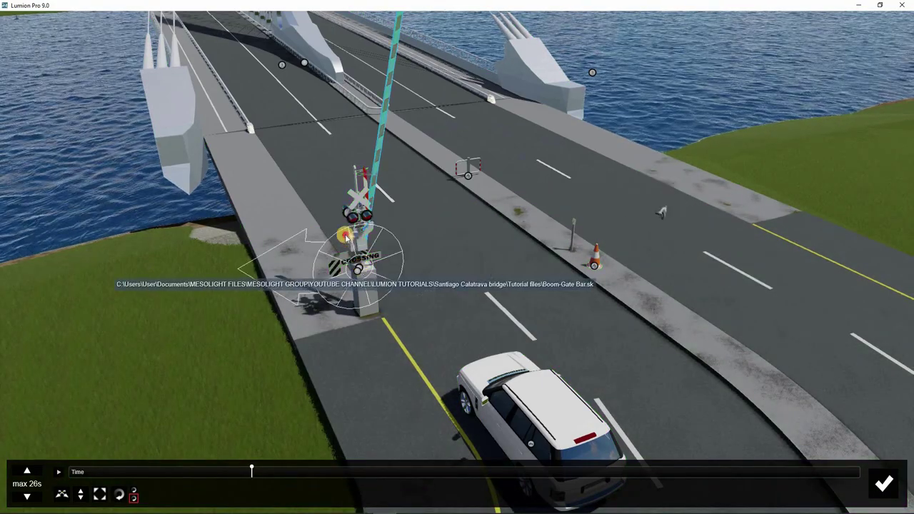
{"action": "left_click_drag", "start_coordinate": [347, 239], "coordinate": [351, 193]}
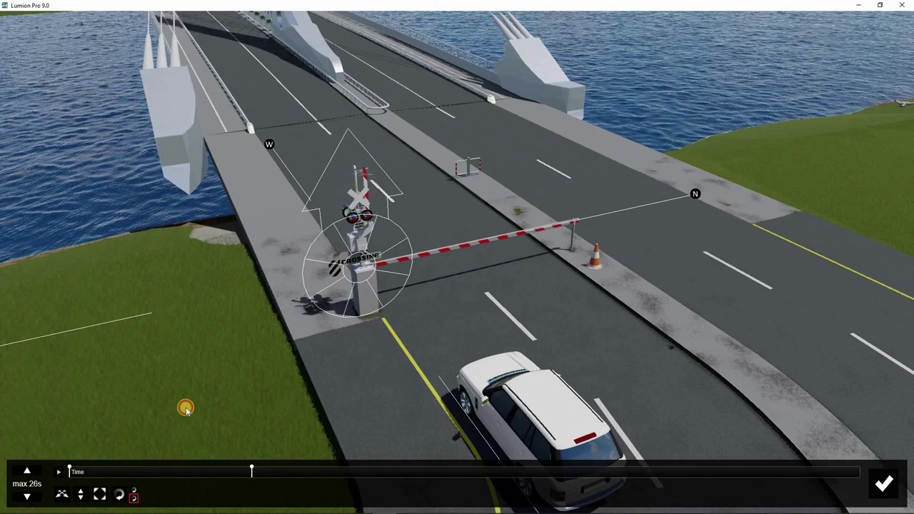
{"action": "left_click_drag", "start_coordinate": [186, 409], "coordinate": [122, 458]}
Preview the boom gate's movement together with the swinging bridge
{"action": "left_click", "coordinate": [60, 474]}
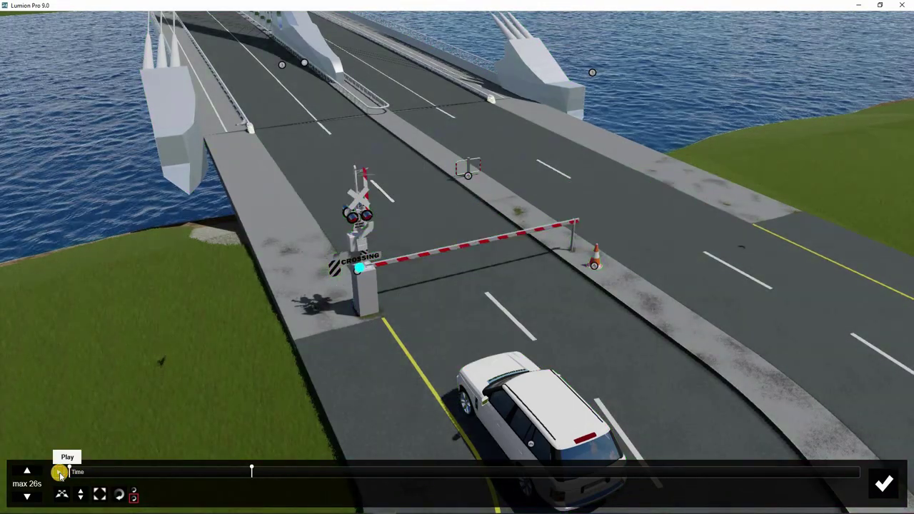
{"action": "left_click", "coordinate": [60, 473]}
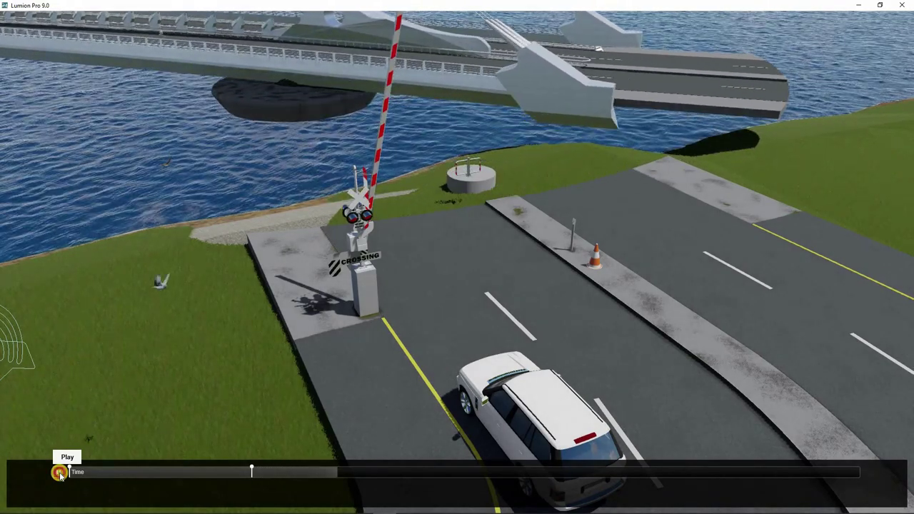
{"action": "left_click", "coordinate": [60, 473]}
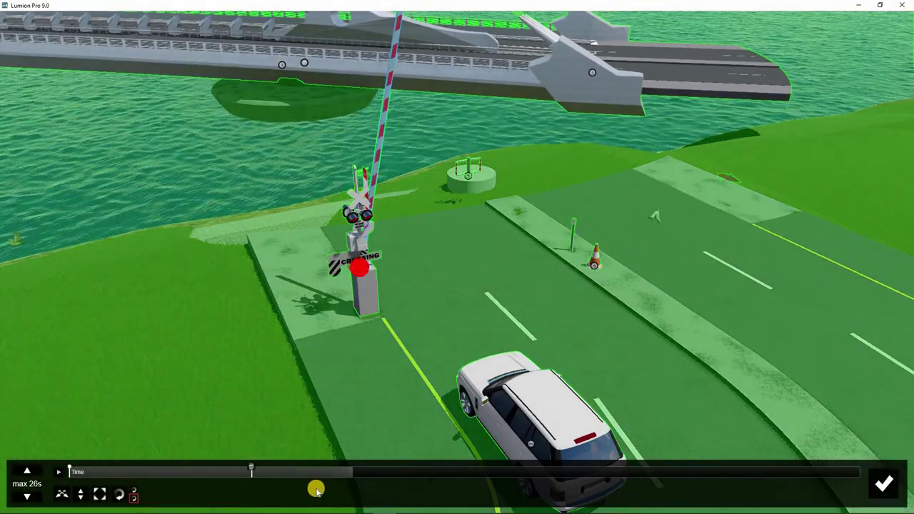
Set the time to 12.0 s and select the ship upstream on the river for moving
{"action": "scroll", "coordinate": [372, 368], "scroll_direction": "down", "scroll_amount": 5}
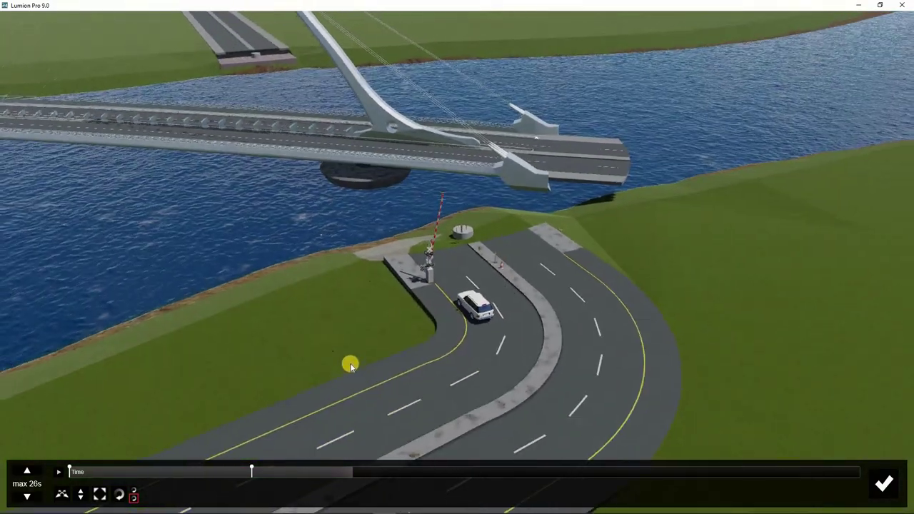
{"action": "scroll", "coordinate": [350, 366], "scroll_direction": "down", "scroll_amount": 6}
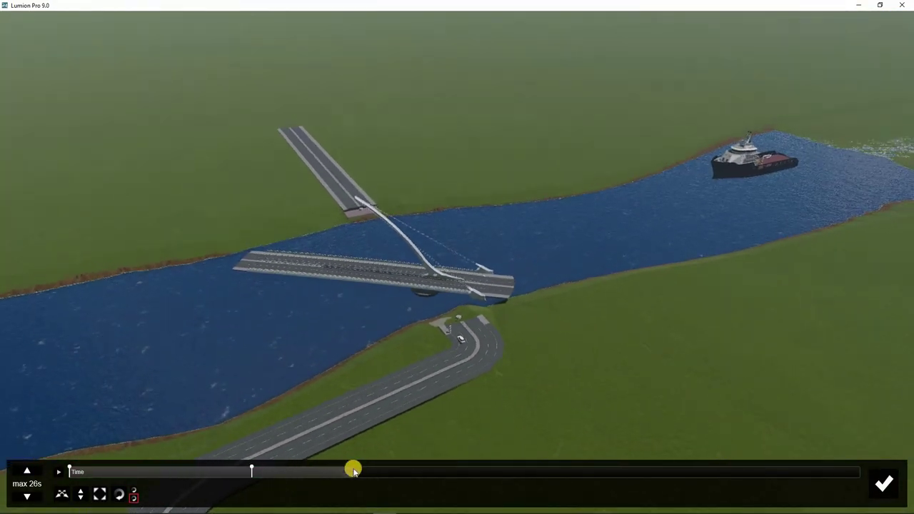
{"action": "left_click_drag", "start_coordinate": [388, 473], "coordinate": [459, 478]}
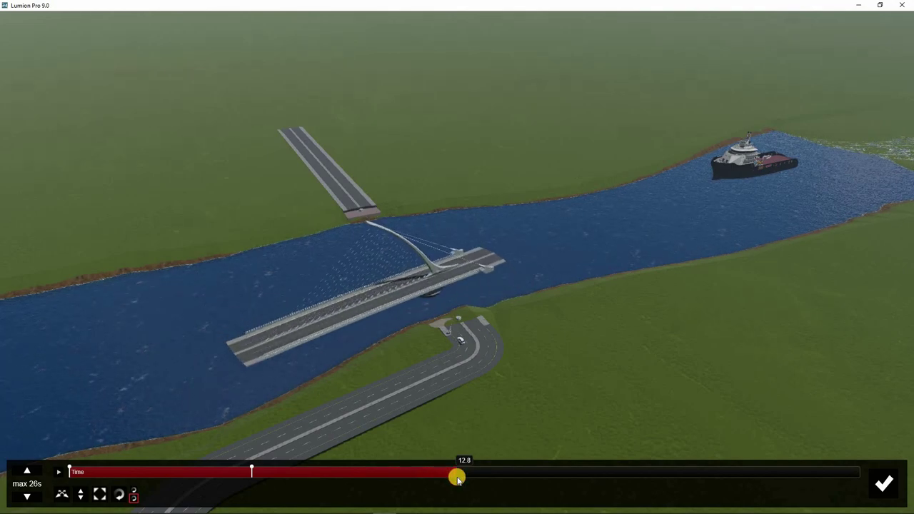
{"action": "left_click_drag", "start_coordinate": [462, 474], "coordinate": [437, 477]}
{"action": "left_click", "coordinate": [61, 493]}
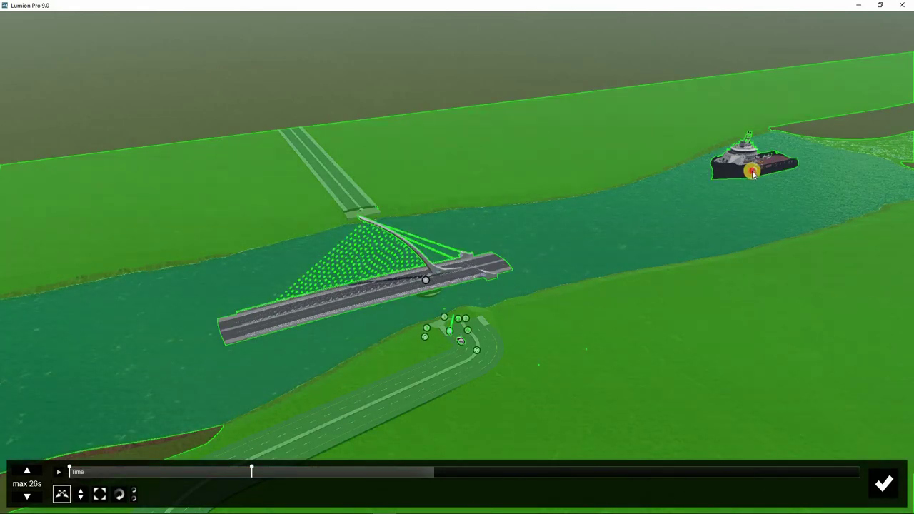
{"action": "left_click", "coordinate": [753, 172]}
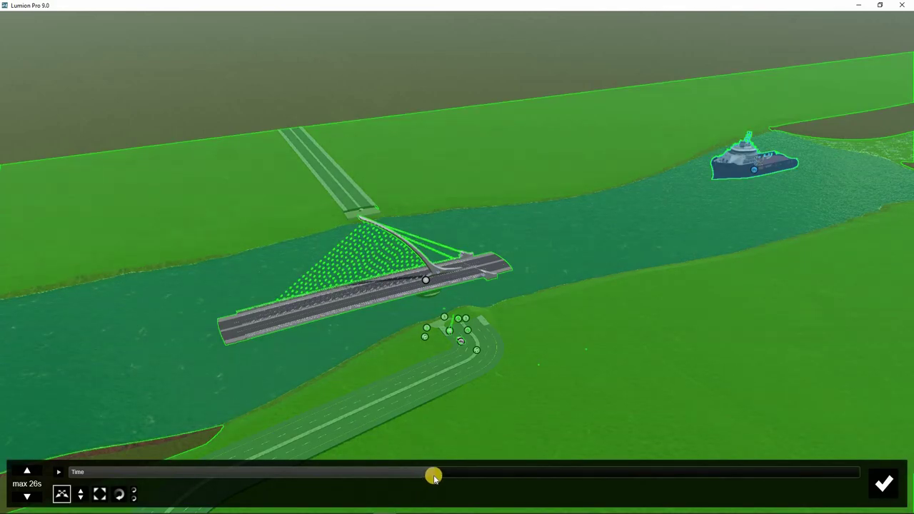
Keyframe the ship's passed position near the end of the timeline by moving it downstream beyond the open bridge
{"action": "left_click", "coordinate": [433, 473]}
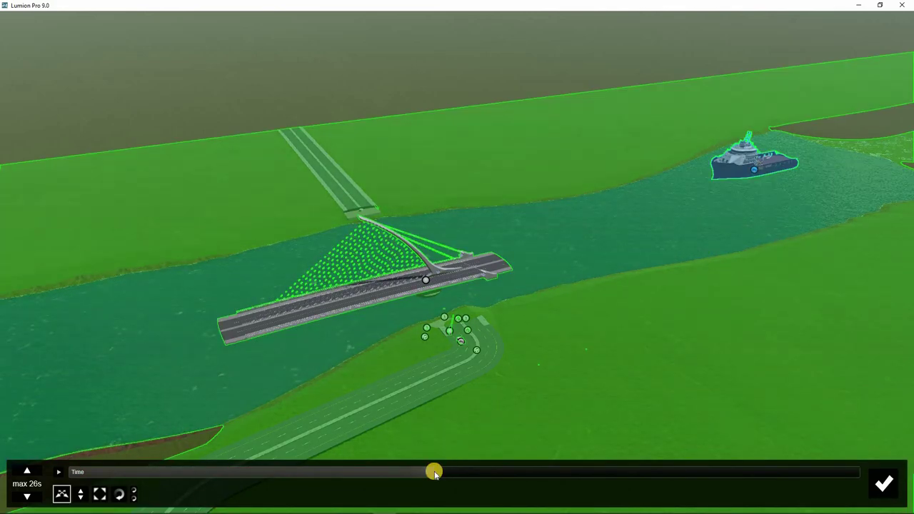
{"action": "left_click", "coordinate": [438, 473]}
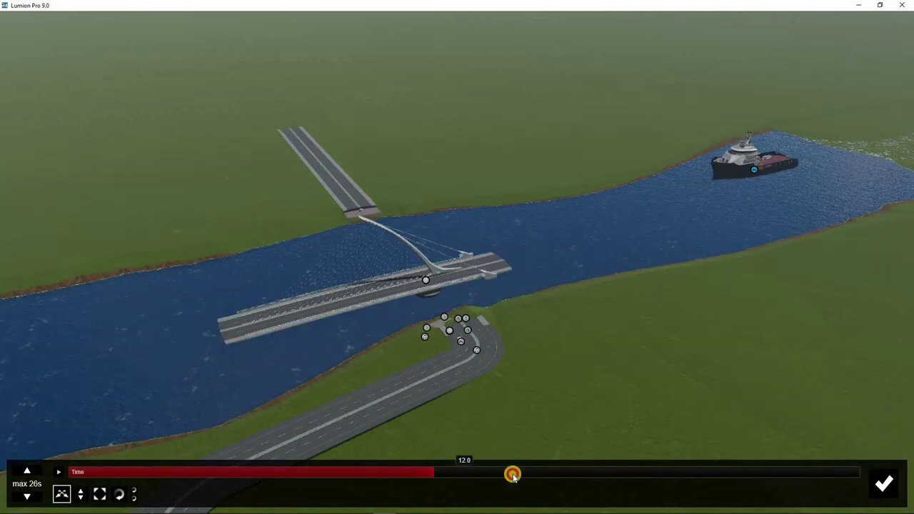
{"action": "left_click_drag", "start_coordinate": [512, 475], "coordinate": [783, 473]}
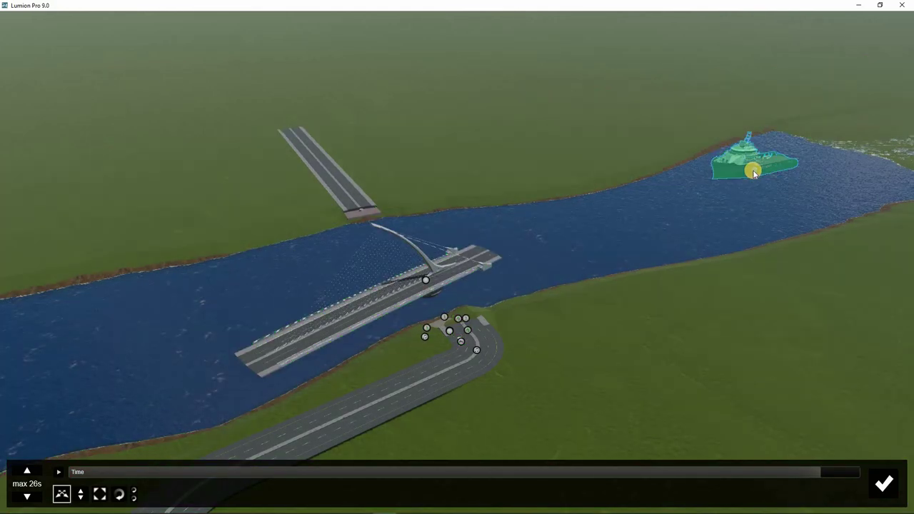
{"action": "mouse_move", "coordinate": [753, 171]}
{"action": "left_mouse_down"}
{"action": "mouse_move", "coordinate": [288, 287]}
{"action": "mouse_move", "coordinate": [261, 302]}
{"action": "mouse_move", "coordinate": [257, 293]}
{"action": "mouse_move", "coordinate": [262, 300]}
{"action": "left_mouse_up"}
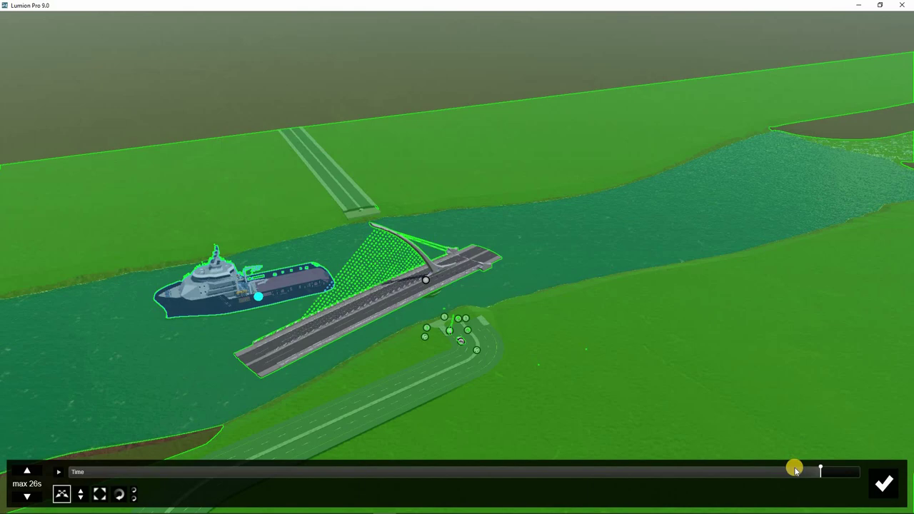
Keyframe the ship's starting position at 10.9 s by moving it back upstream, and preview its passage past the bridge
{"action": "left_click_drag", "start_coordinate": [794, 466], "coordinate": [492, 479]}
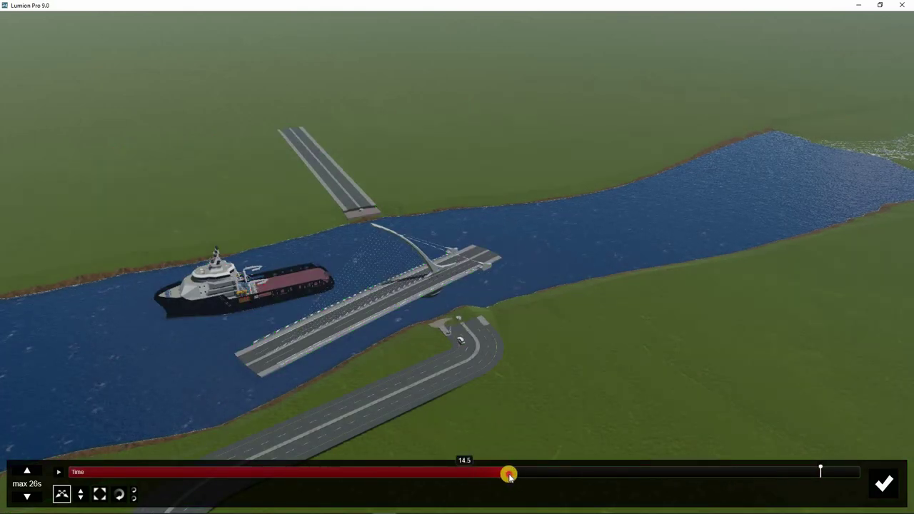
{"action": "left_click_drag", "start_coordinate": [418, 478], "coordinate": [400, 482]}
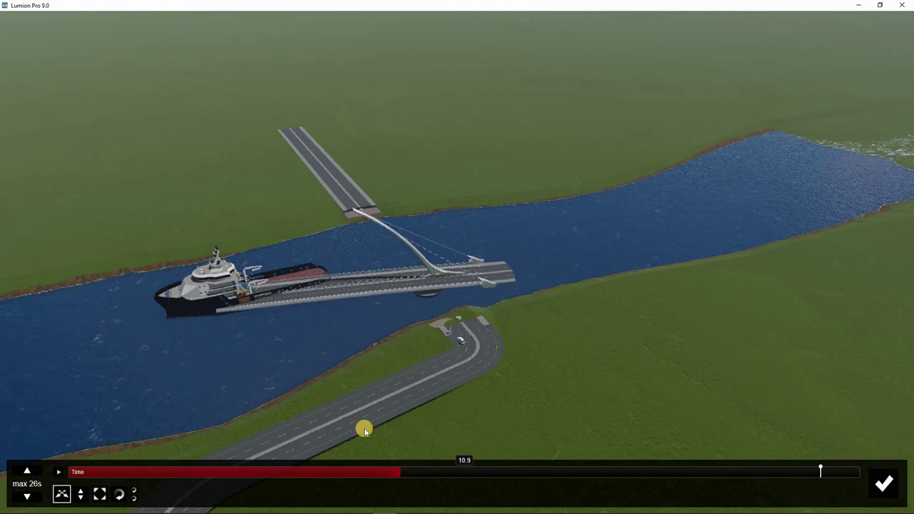
{"action": "left_click", "coordinate": [263, 299]}
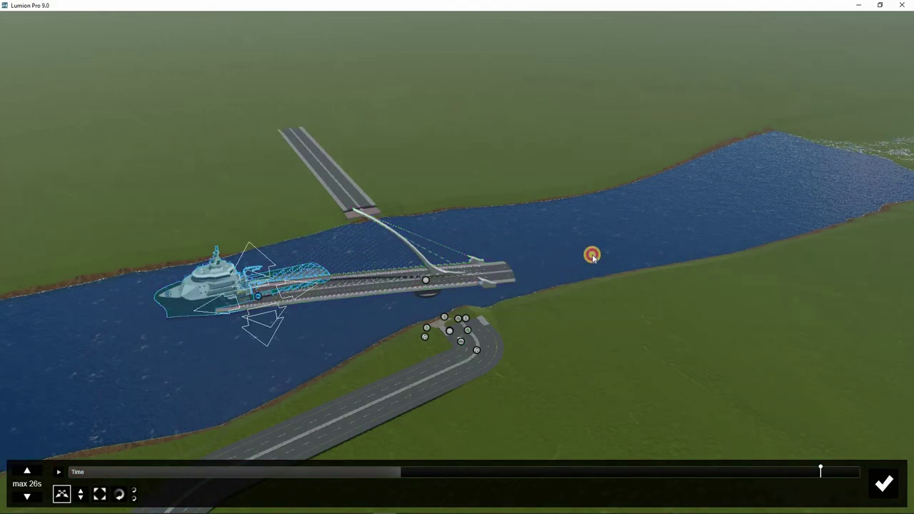
{"action": "left_click_drag", "start_coordinate": [592, 255], "coordinate": [763, 181]}
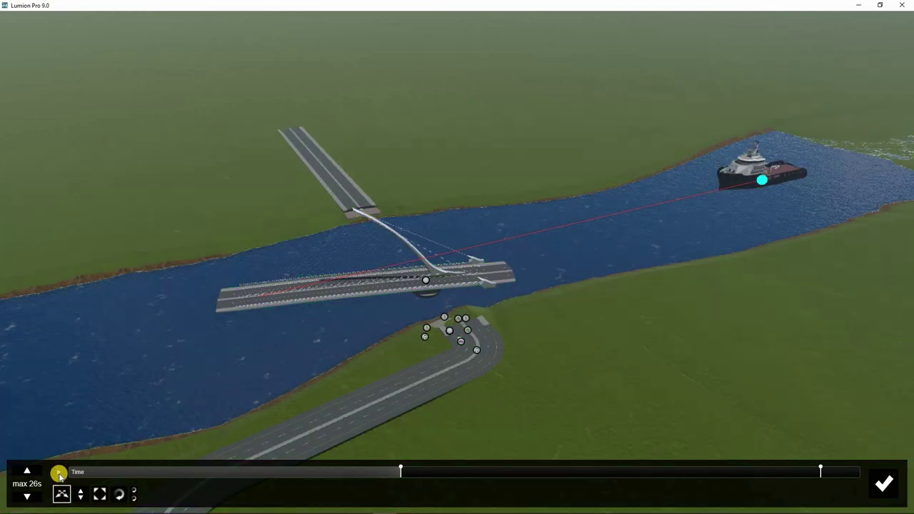
{"action": "left_click", "coordinate": [58, 474]}
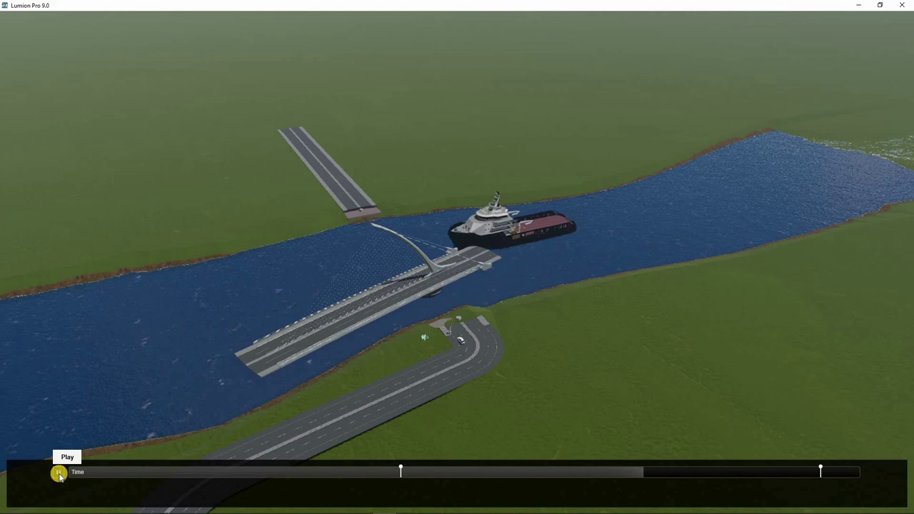
{"action": "left_click", "coordinate": [60, 474]}
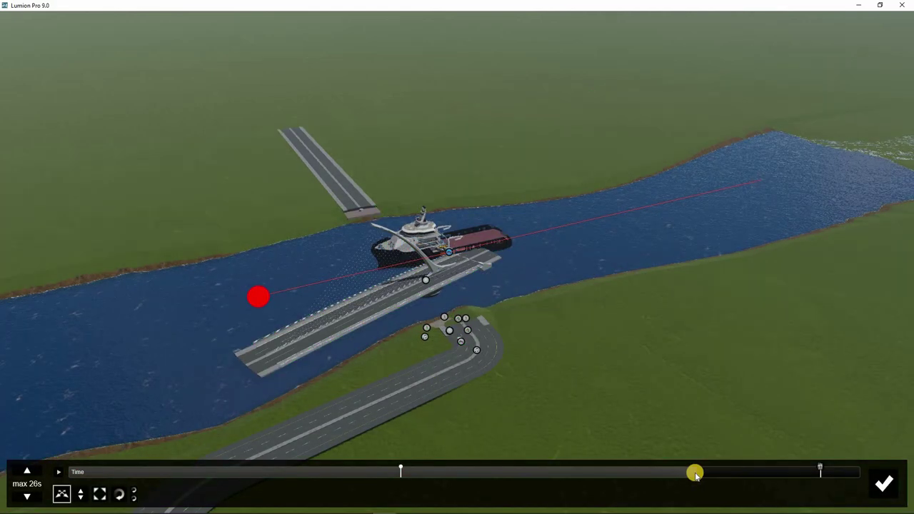
Delete the ship's final keyframe and key a slightly earlier passed position, moving the ship just downstream of the open bridge
{"action": "left_click_drag", "start_coordinate": [693, 471], "coordinate": [775, 468]}
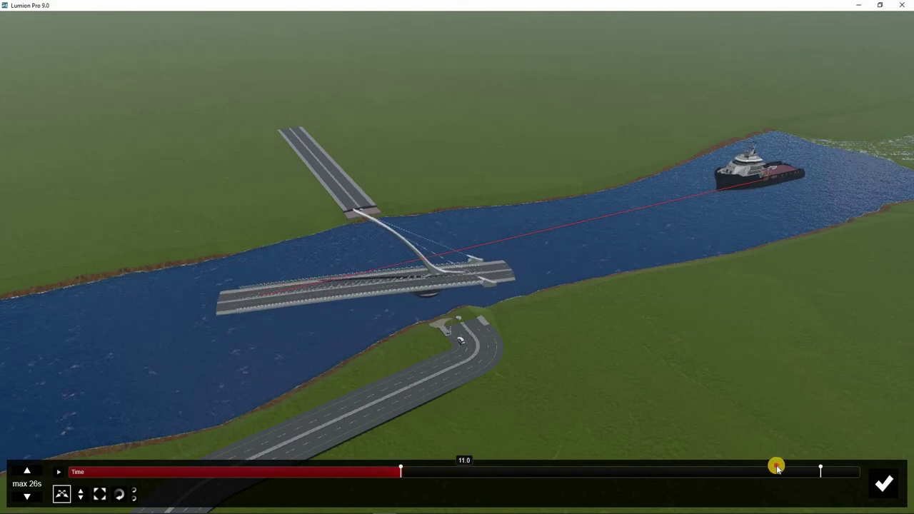
{"action": "left_click", "coordinate": [819, 468]}
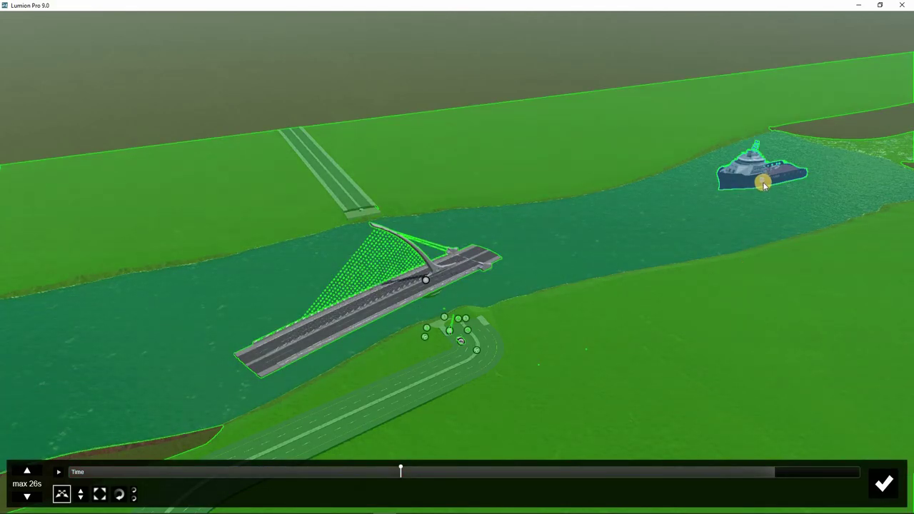
{"action": "left_click", "coordinate": [763, 184]}
{"action": "left_click", "coordinate": [778, 477]}
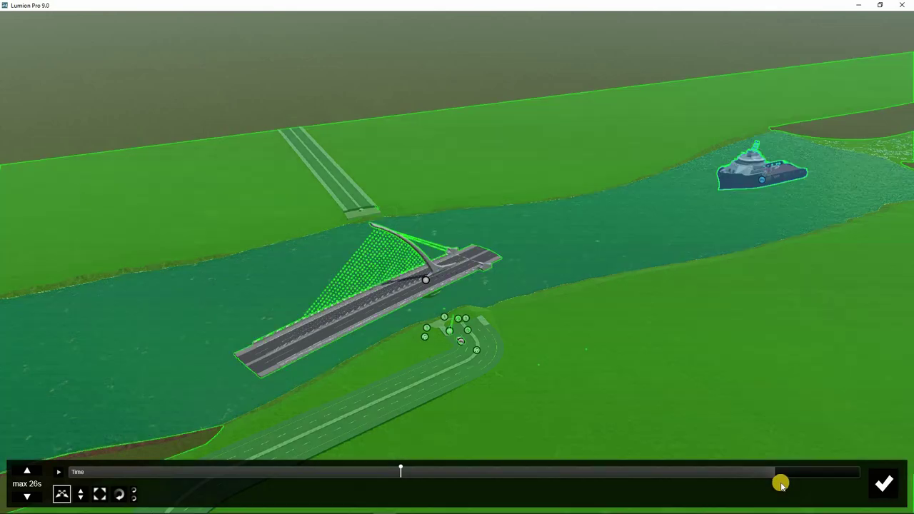
{"action": "left_click", "coordinate": [786, 475]}
{"action": "left_click", "coordinate": [760, 183]}
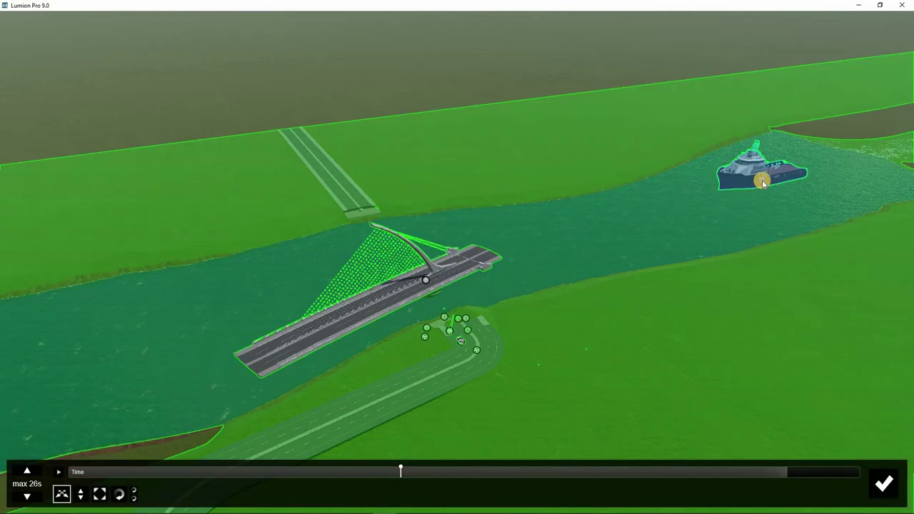
{"action": "mouse_move", "coordinate": [447, 243]}
{"action": "left_mouse_down"}
{"action": "mouse_move", "coordinate": [322, 267]}
{"action": "mouse_move", "coordinate": [307, 246]}
{"action": "mouse_move", "coordinate": [296, 267]}
{"action": "left_mouse_up"}
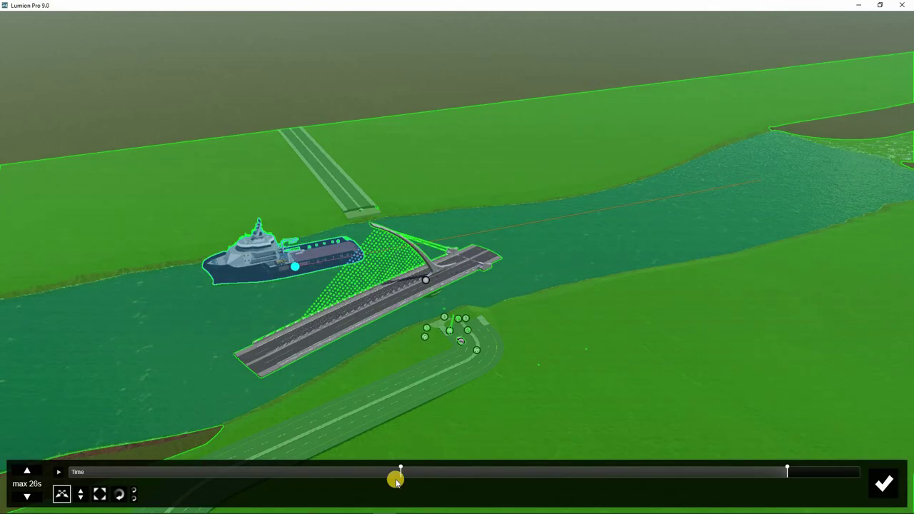
Preview the ship's passage past the swinging bridge from 10.3 s
{"action": "left_click_drag", "start_coordinate": [394, 475], "coordinate": [384, 475]}
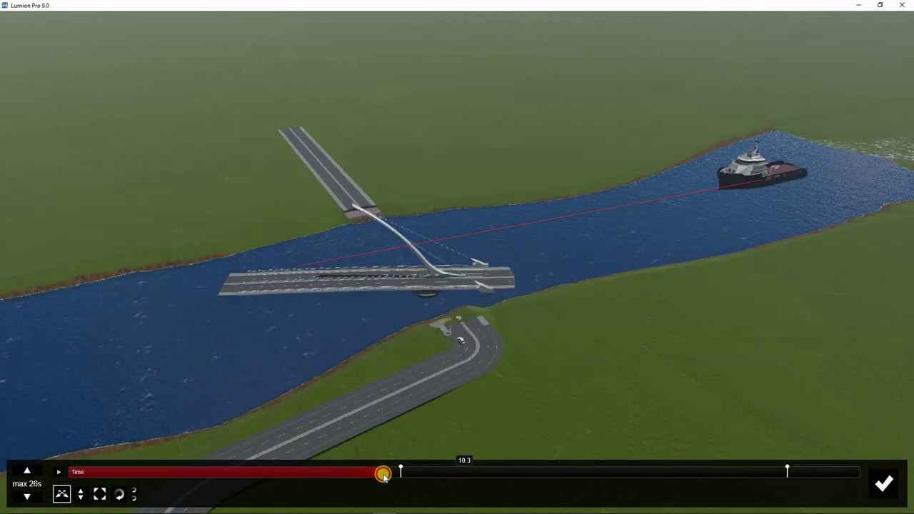
{"action": "left_click", "coordinate": [56, 473]}
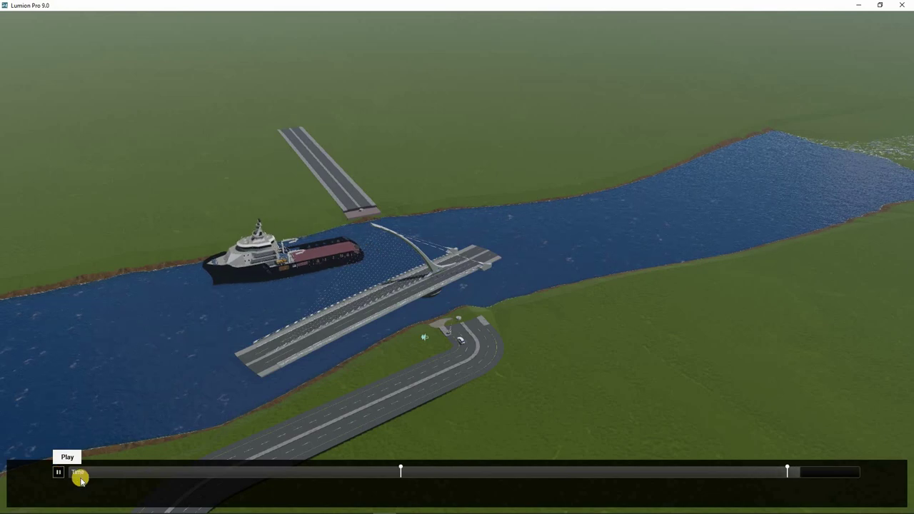
{"action": "left_click", "coordinate": [131, 488]}
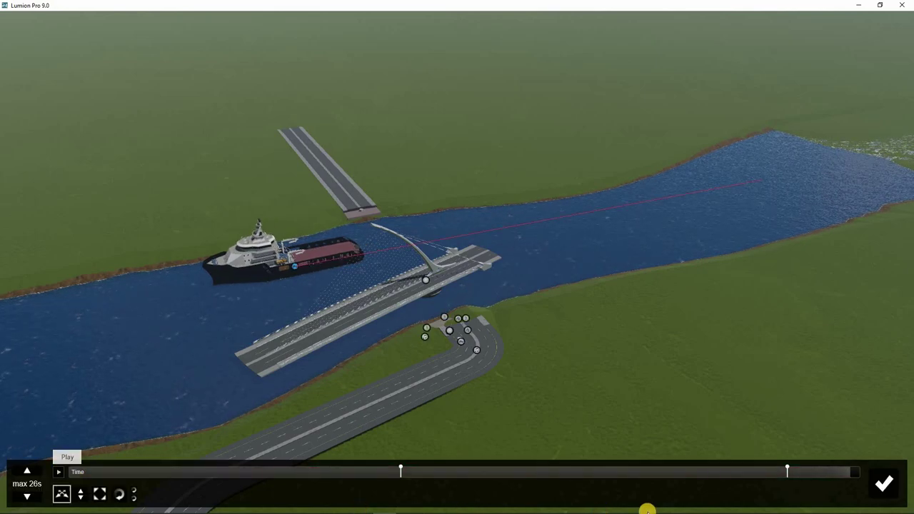
Accept the Advanced Move animation and play clip 7 to review the bridge and ship movement
{"action": "left_click", "coordinate": [795, 470]}
{"action": "left_click", "coordinate": [886, 486]}
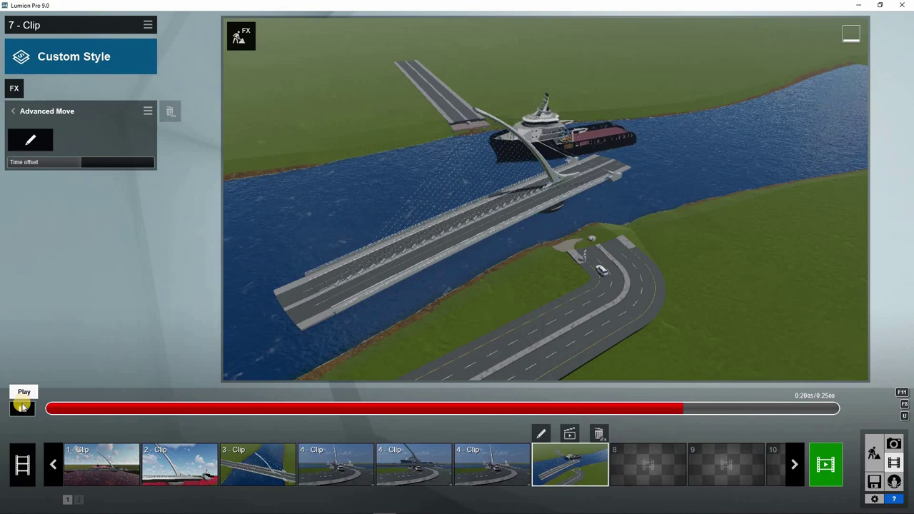
{"action": "left_click", "coordinate": [22, 406]}
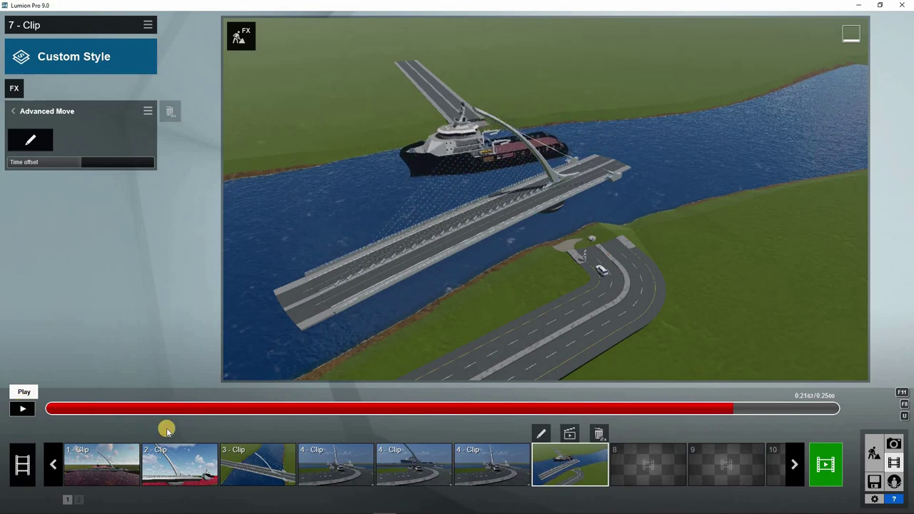